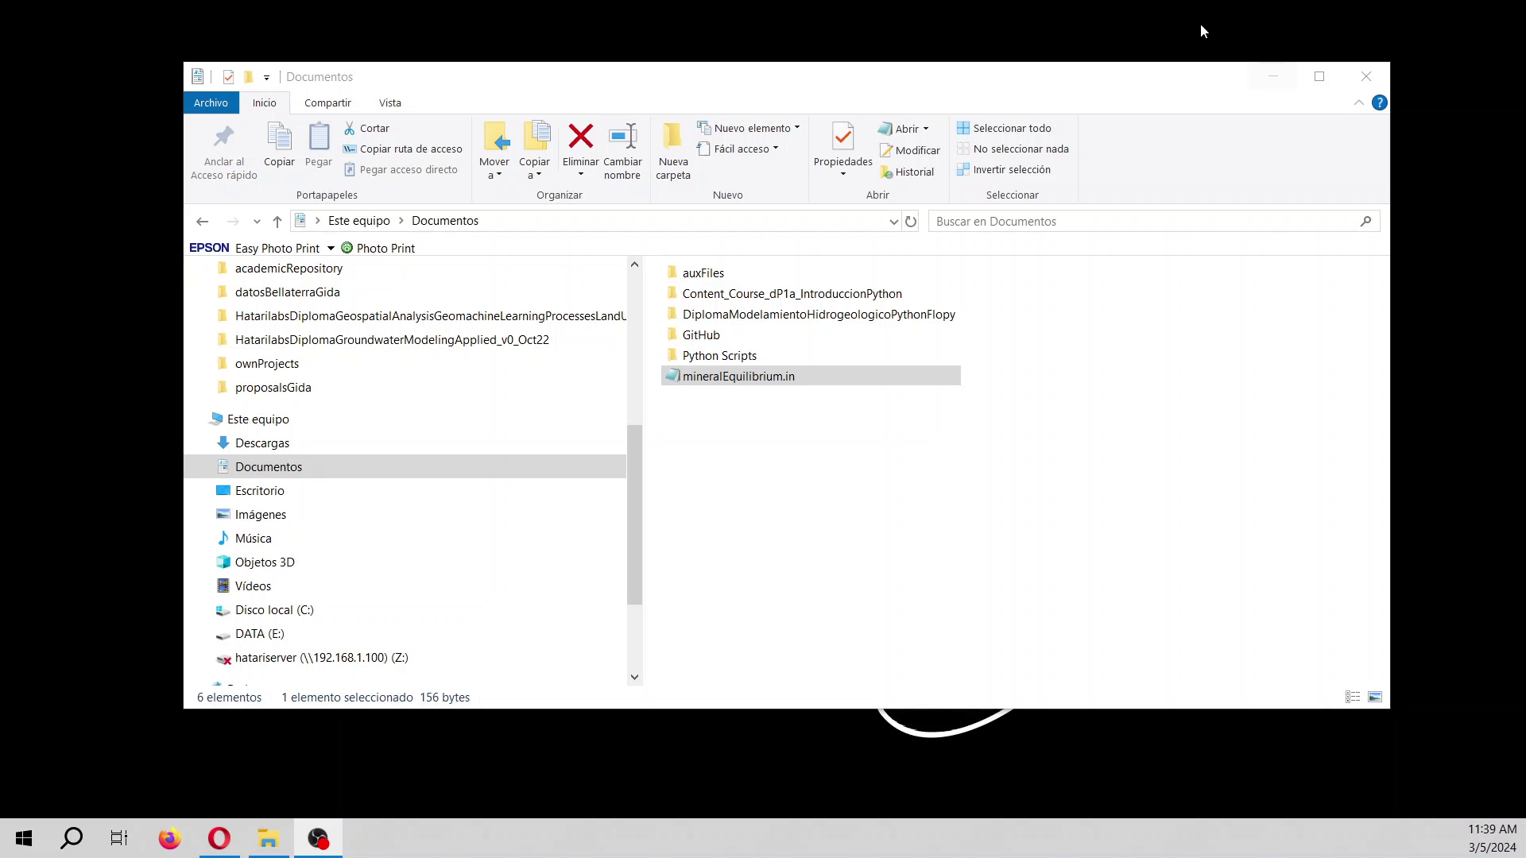
Launch Bloc de notas from Windows Search and place it in front, with File Explorer minimized.
{"action": "left_click", "coordinate": [71, 838]}
{"action": "type", "text": "no"}
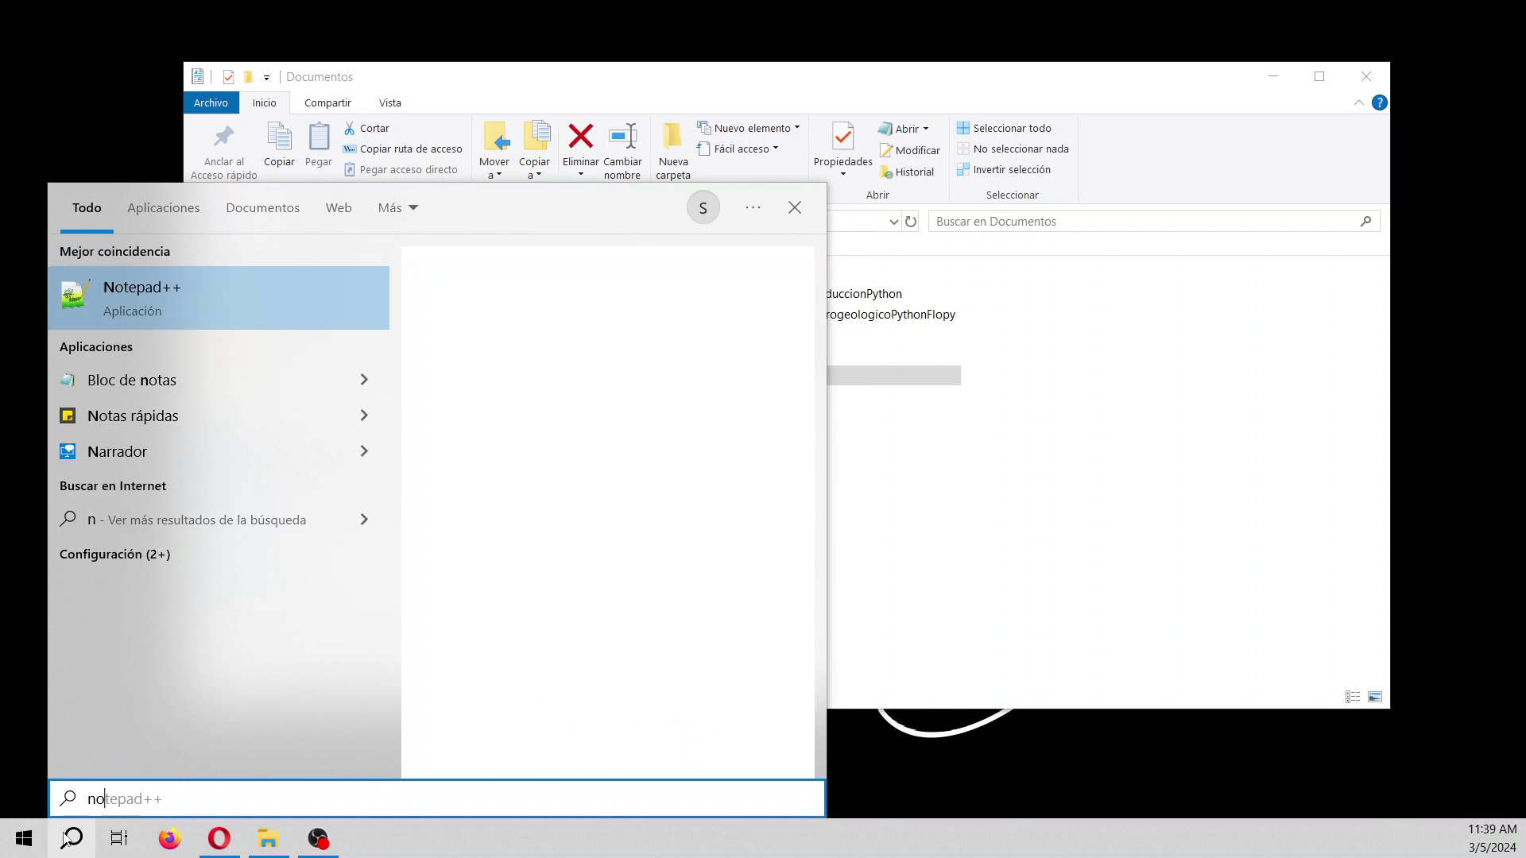
{"action": "key", "text": "Down"}
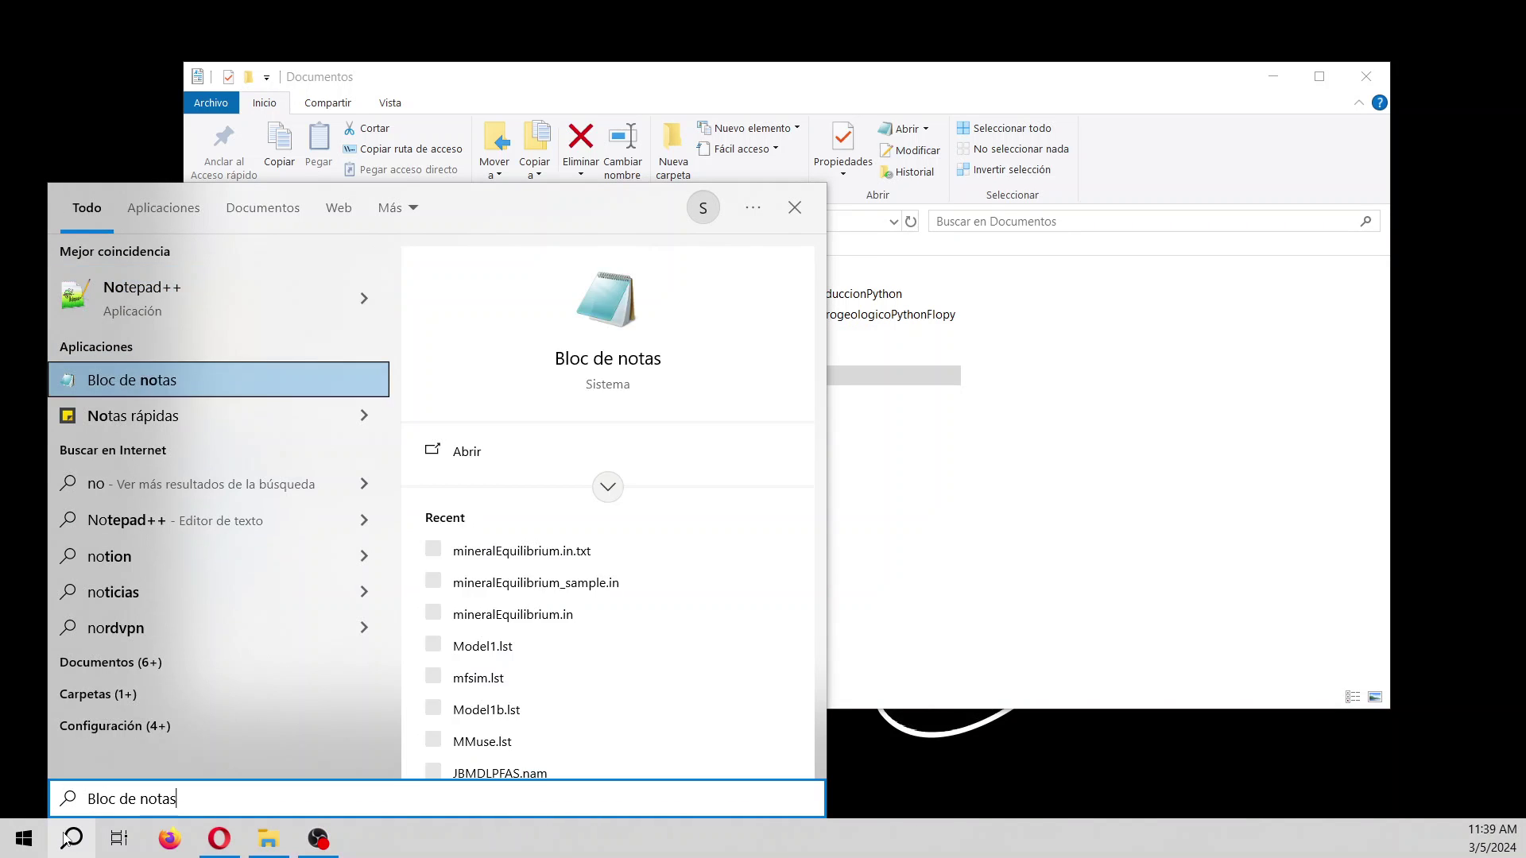
{"action": "key", "text": "Return"}
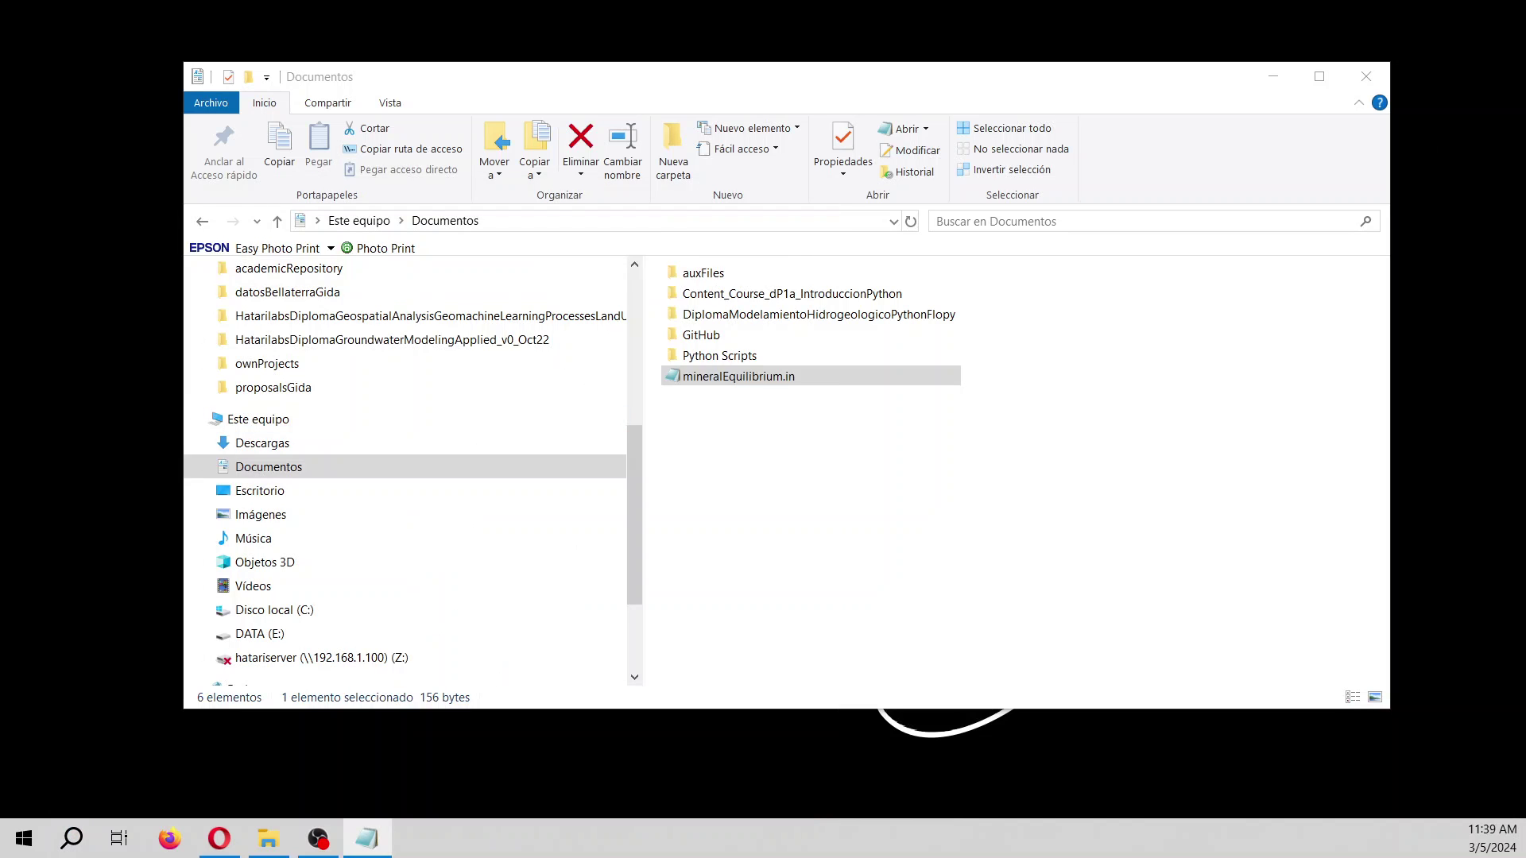
{"action": "left_click_drag", "start_coordinate": [1474, 139], "coordinate": [538, 130]}
{"action": "left_click_drag", "start_coordinate": [787, 77], "coordinate": [1449, 177]}
{"action": "key", "text": "super+Down"}
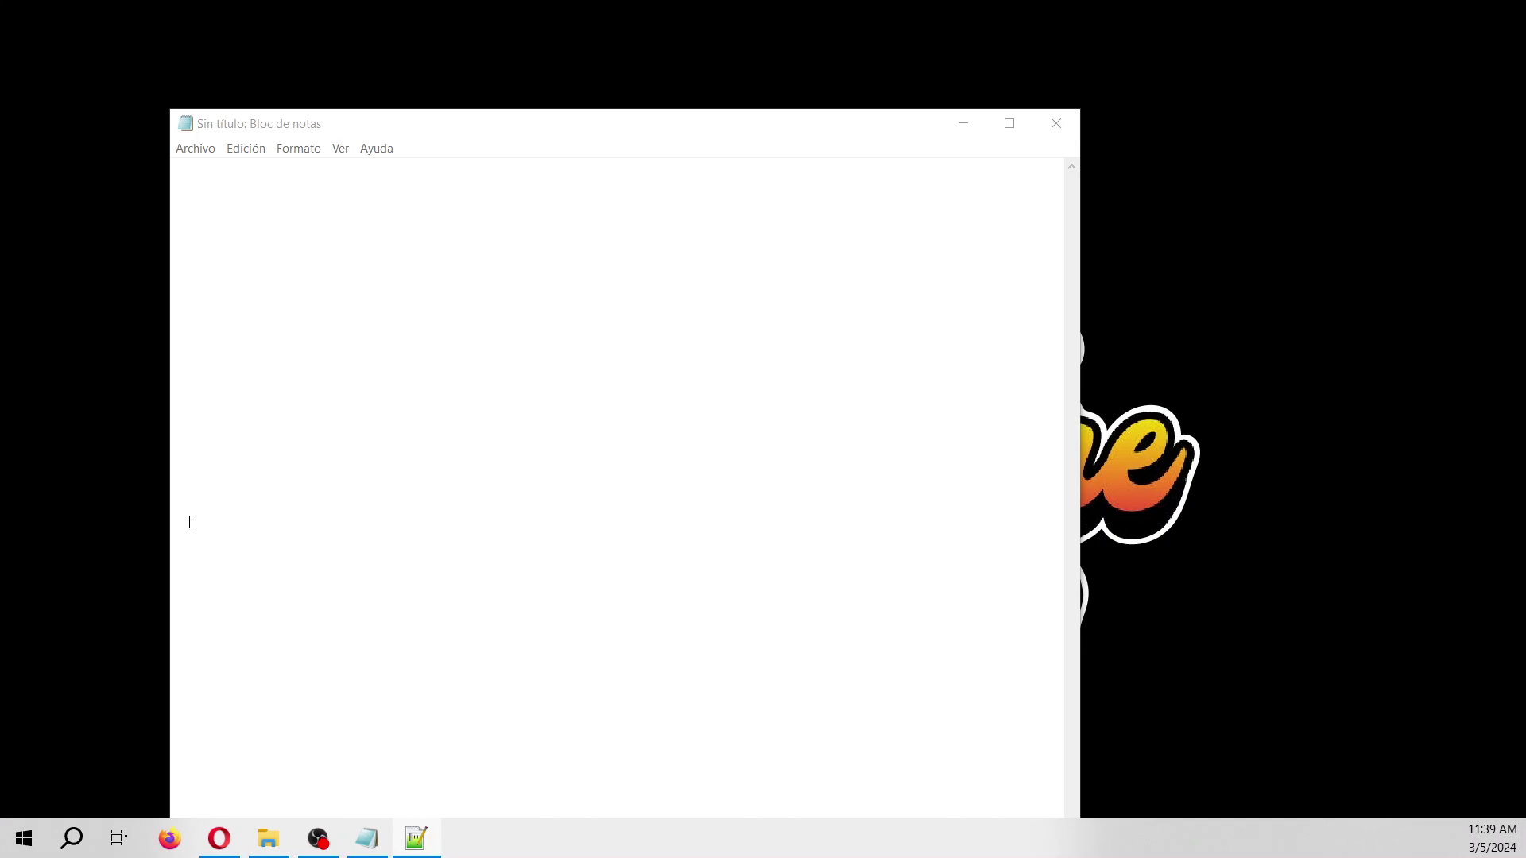
Write the line 'TITLE Equilibrium of a water sample with minerals' and enlarge the text.
{"action": "left_click", "coordinate": [500, 284]}
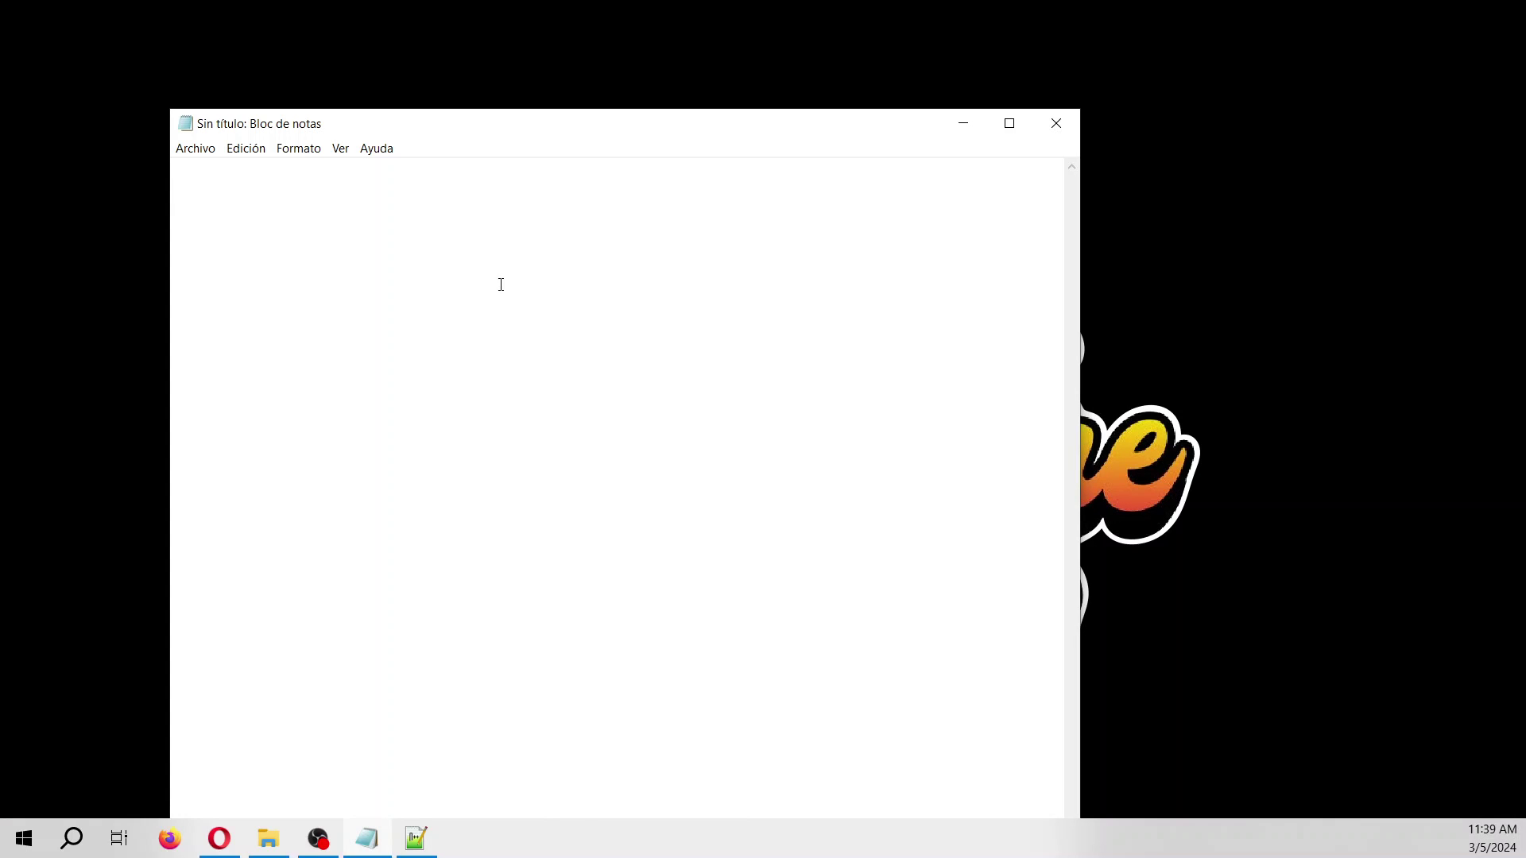
{"action": "type", "text": "TITLE Equilibrio"}
{"action": "key", "text": "BackSpace"}
{"action": "key", "text": "BackSpace"}
{"action": "key", "text": "BackSpace"}
{"action": "type", "text": "rium of a"}
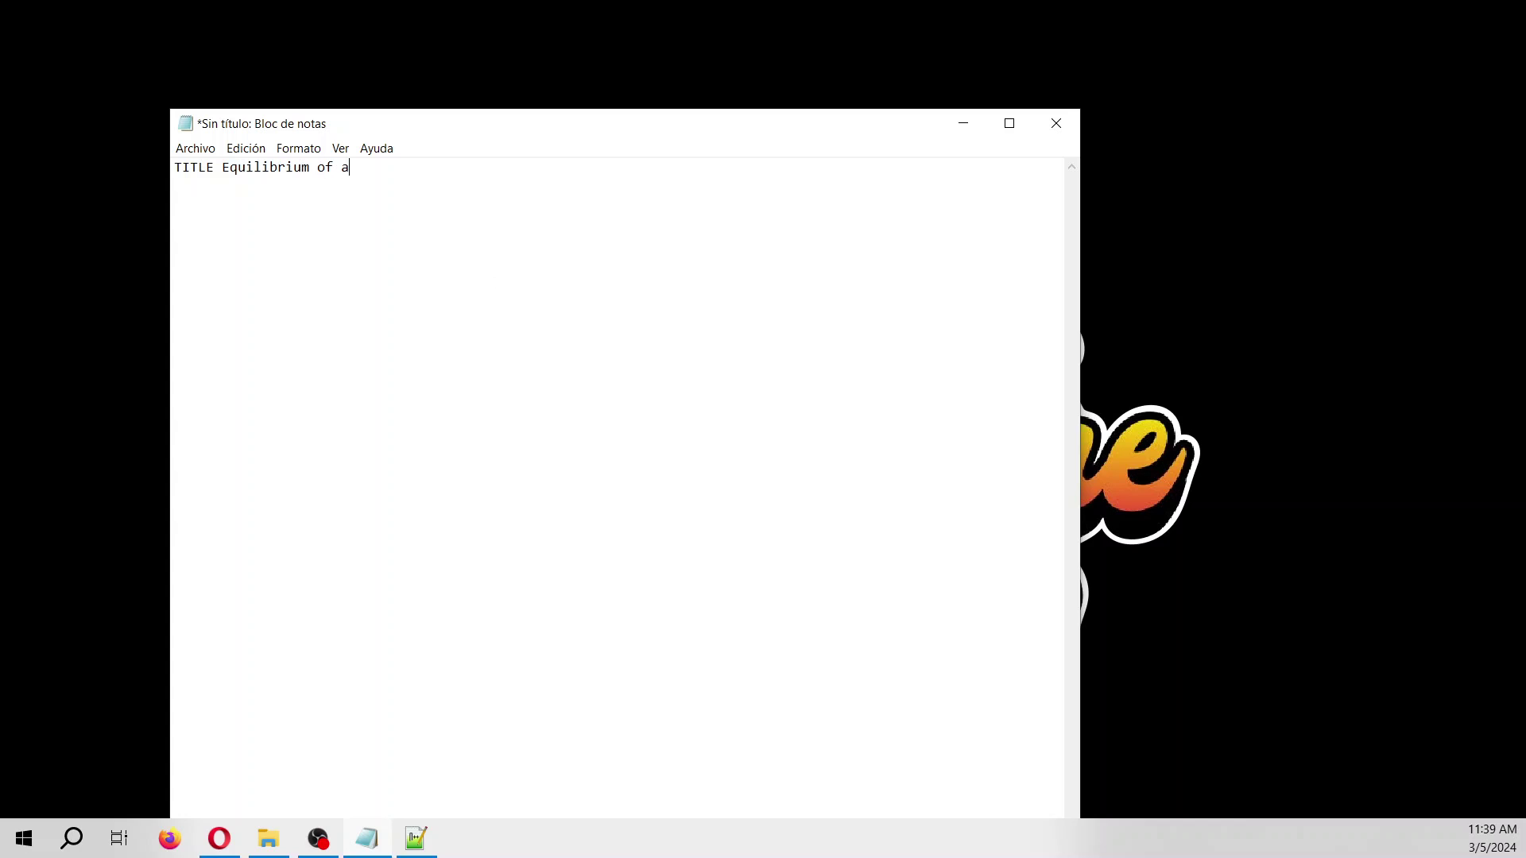
{"action": "type", "text": " water sample with mineral"}
{"action": "key", "text": "ctrl+plus"}
{"action": "key", "text": "ctrl+plus"}
{"action": "key", "text": "ctrl+plus"}
{"action": "type", "text": "s"}
{"action": "key", "text": "Return"}
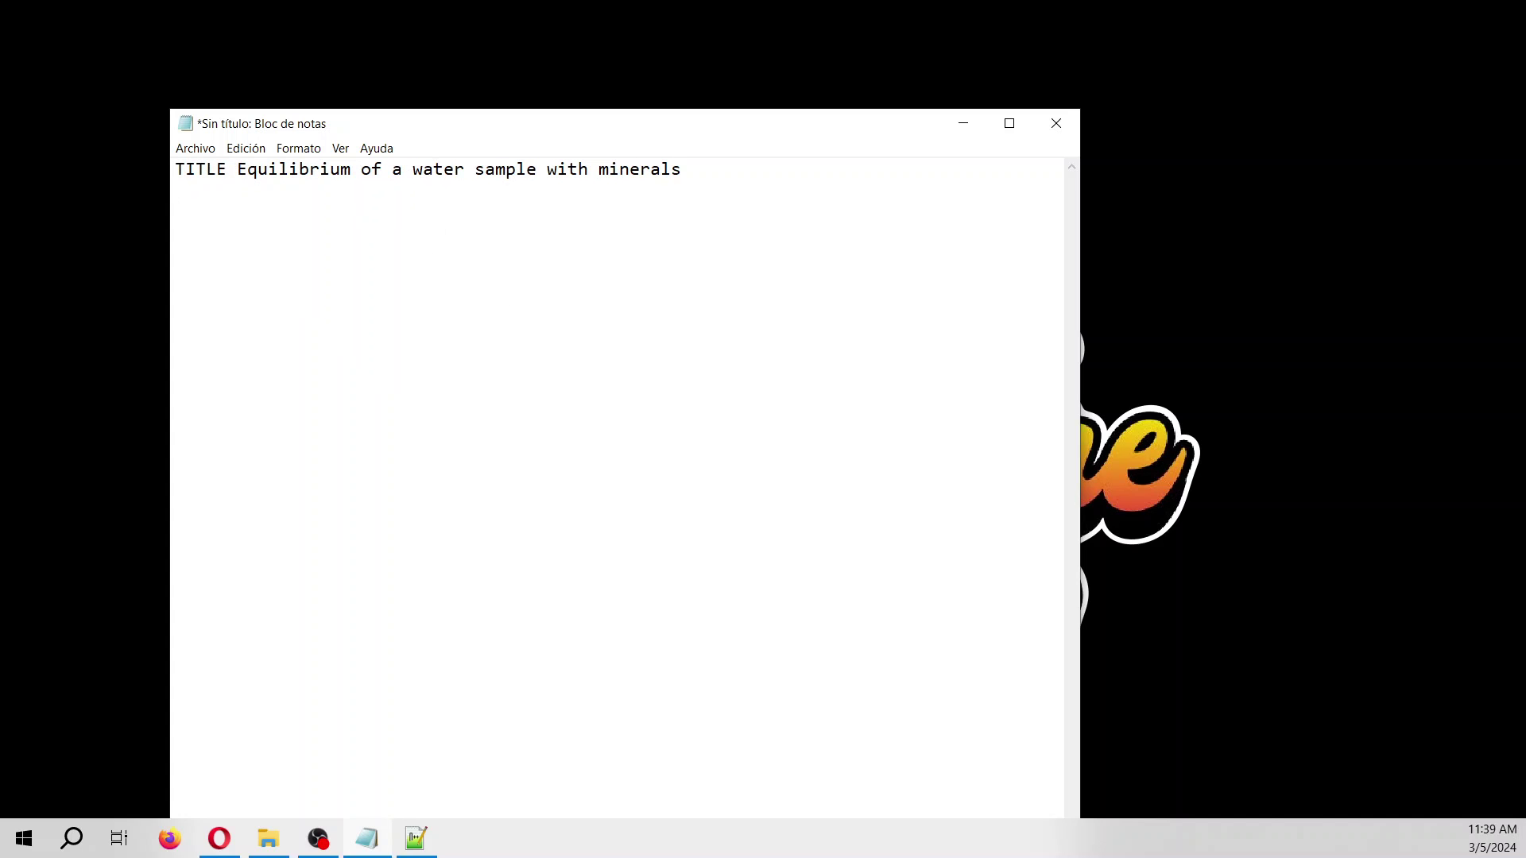
Add SOLUTION 1 with units ppm, Ca 10 and F 5.5, then begin EQUILIBRIUM_PHASES 1.
{"action": "type", "text": "SOLUTION 1"}
{"action": "type", "text": "un"}
{"action": "key", "text": "BackSpace"}
{"action": "key", "text": "BackSpace"}
{"action": "type", "text": "units ppm     "}
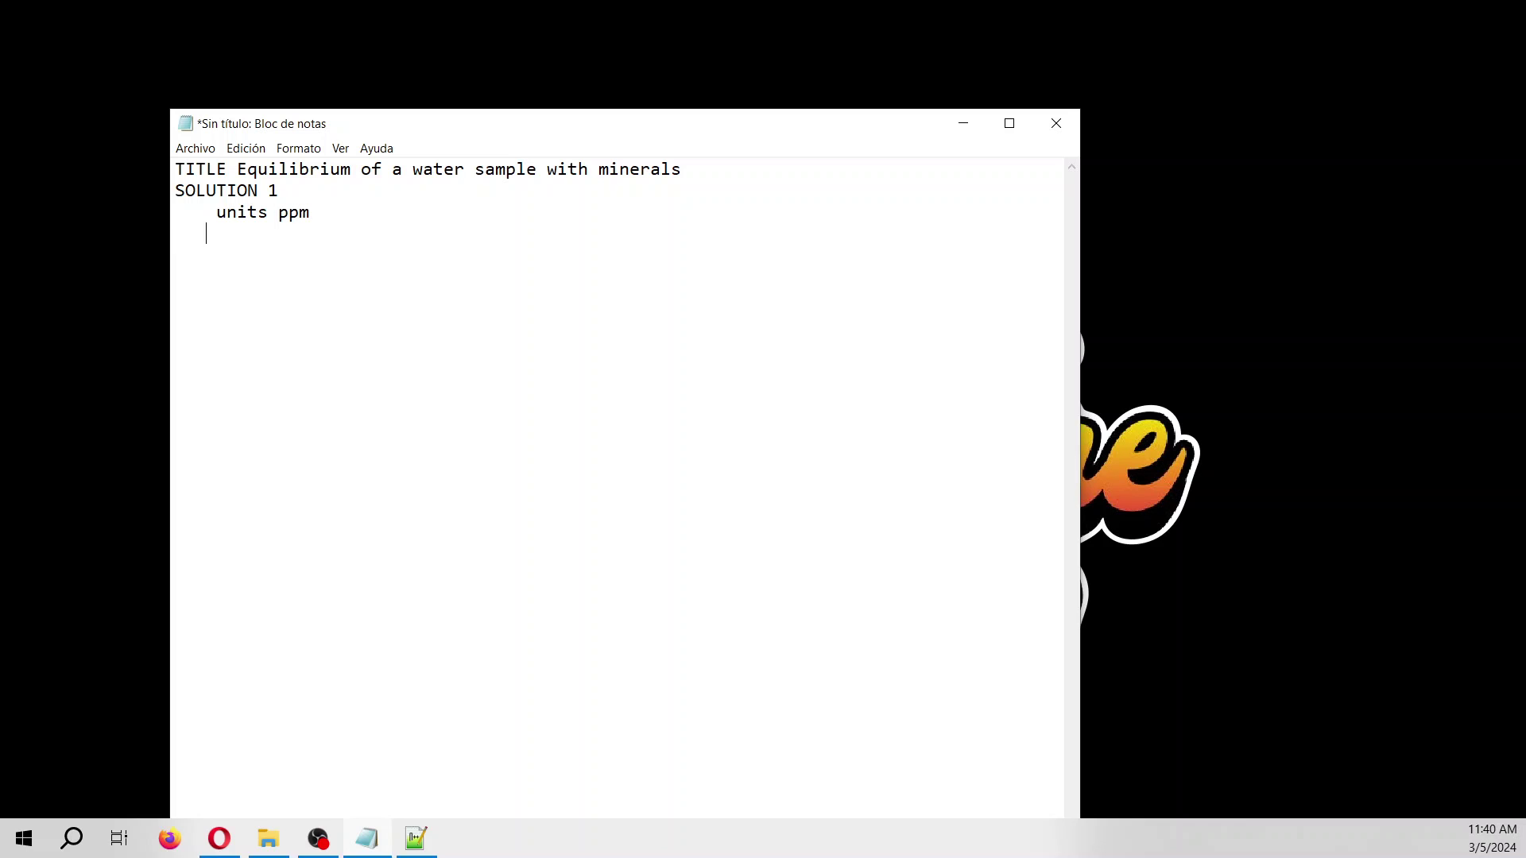
{"action": "type", "text": "Ca 10"}
{"action": "type", "text": "F "}
{"action": "type", "text": "5.."}
{"action": "key", "text": "BackSpace"}
{"action": "type", "text": "5"}
{"action": "type", "text": "EQ"}
{"action": "type", "text": "UI"}
{"action": "type", "text": "LIBRIU"}
{"action": "type", "text": "M "}
{"action": "type", "text": "_P"}
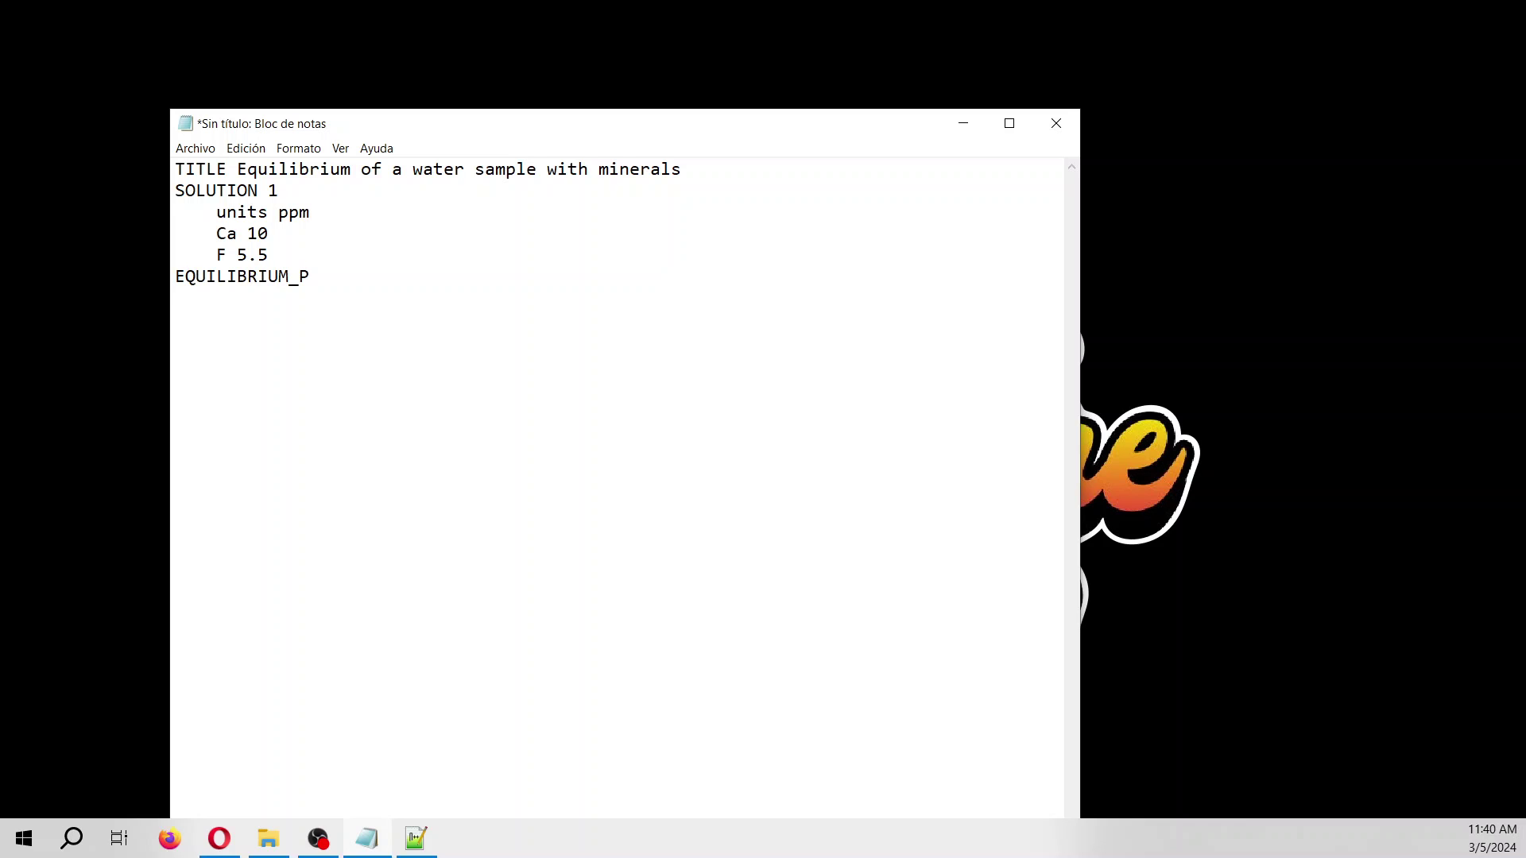
{"action": "type", "text": "HASES"}
{"action": "type", "text": " 1"}
{"action": "type", "text": "F"}
{"action": "type", "text": "luer"}
List Fluorite 0 0 and Gypsum under EQUILIBRIUM_PHASES 1 and close the script with END.
{"action": "key", "text": "BackSpace"}
{"action": "key", "text": "BackSpace"}
{"action": "type", "text": "orite 0"}
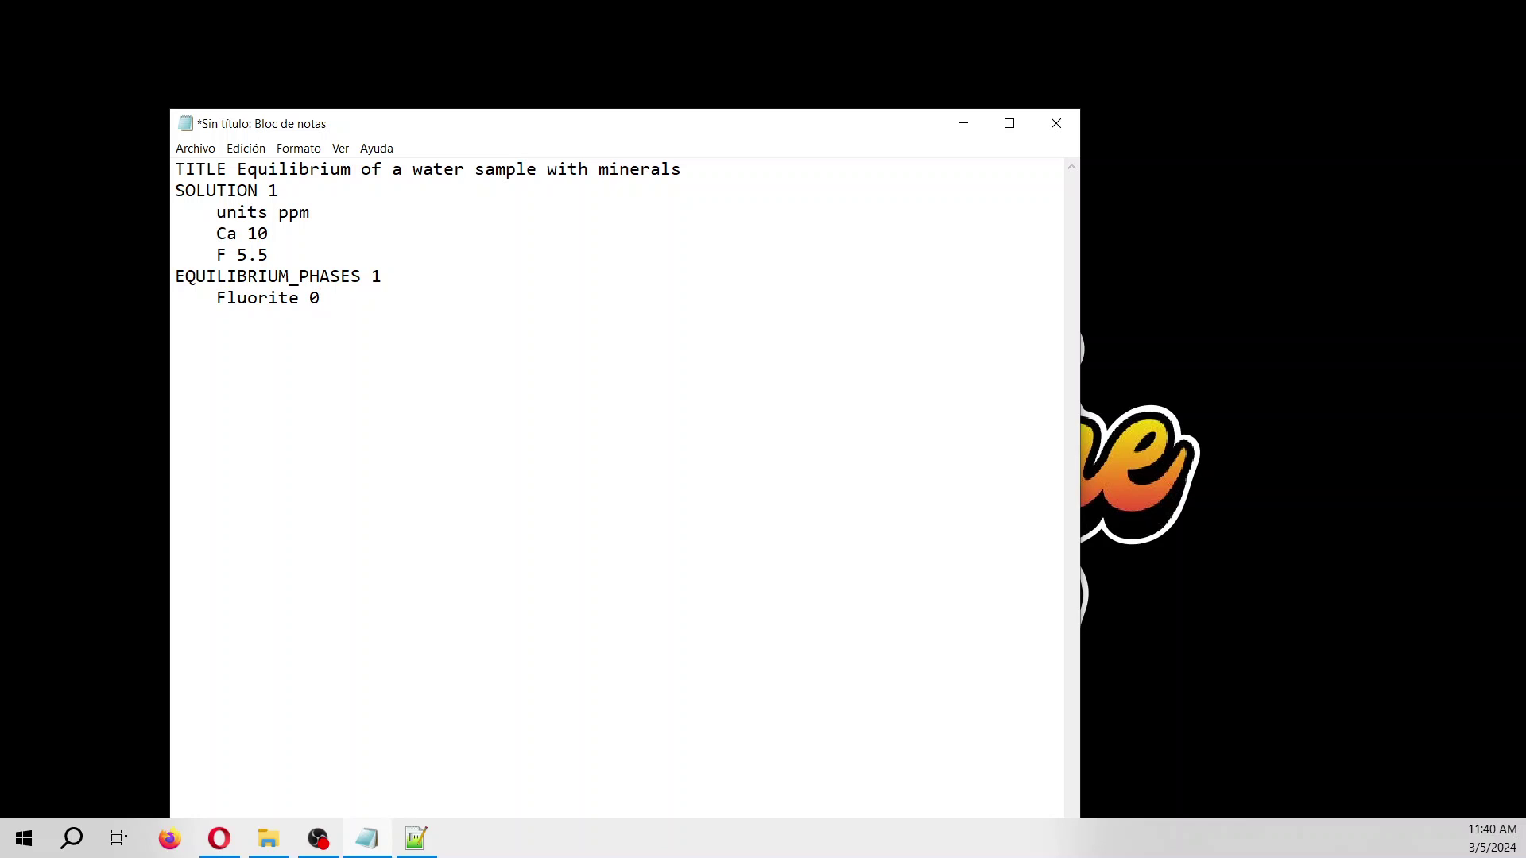
{"action": "type", "text": " 0"}
{"action": "type", "text": "Gypsum 0"}
{"action": "type", "text": "10"}
{"action": "key", "text": "BackSpace"}
{"action": "key", "text": "BackSpace"}
{"action": "key", "text": "BackSpace"}
{"action": "key", "text": "BackSpace"}
{"action": "type", "text": "END"}
Save the script to Documents as mineralEquilibriumWater.in with the All files type.
{"action": "left_click", "coordinate": [195, 148]}
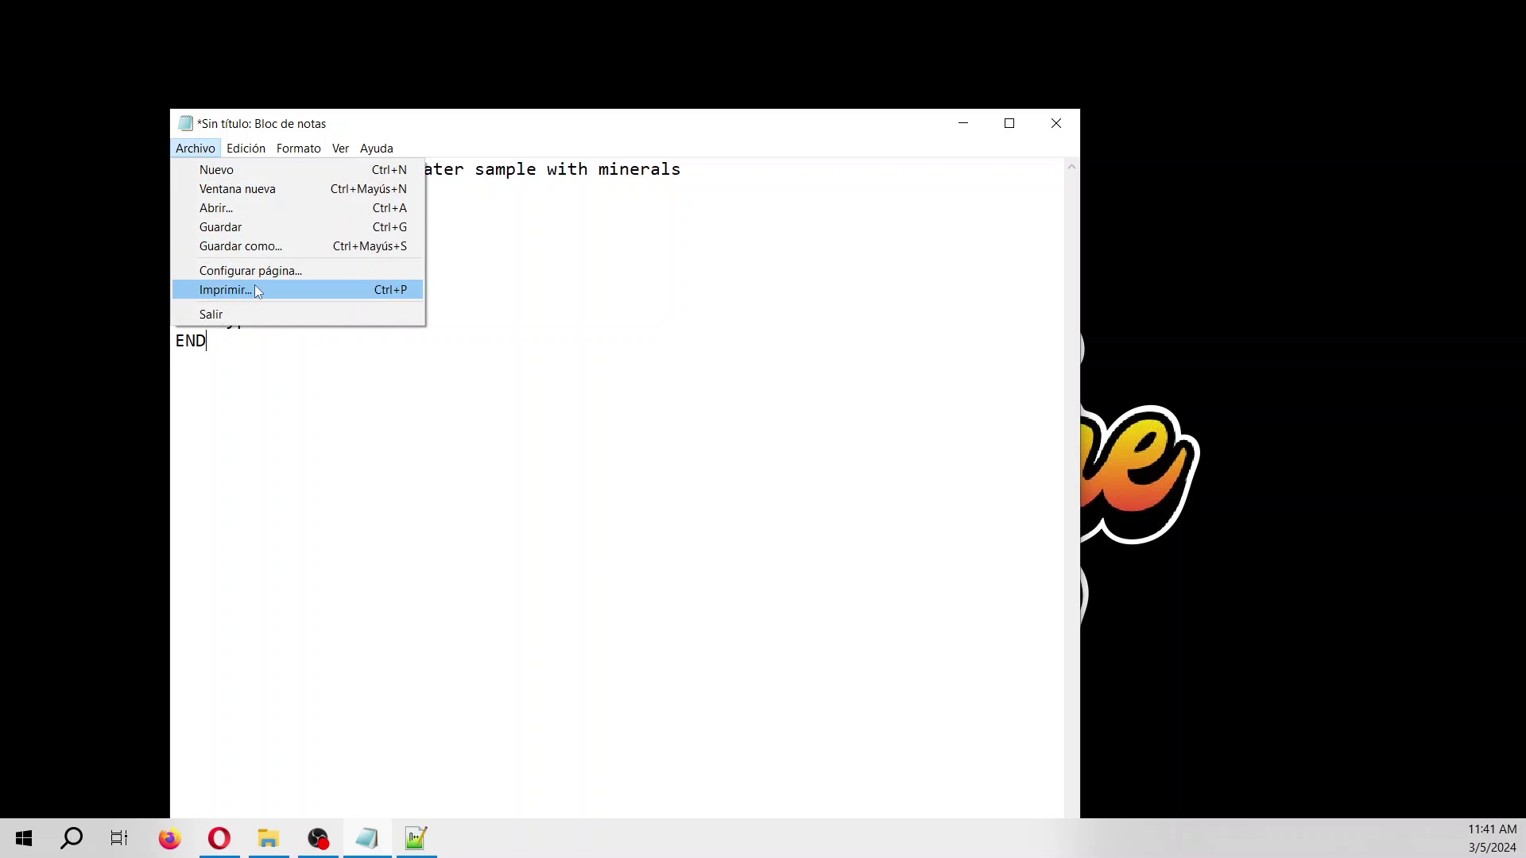
{"action": "left_click", "coordinate": [253, 247]}
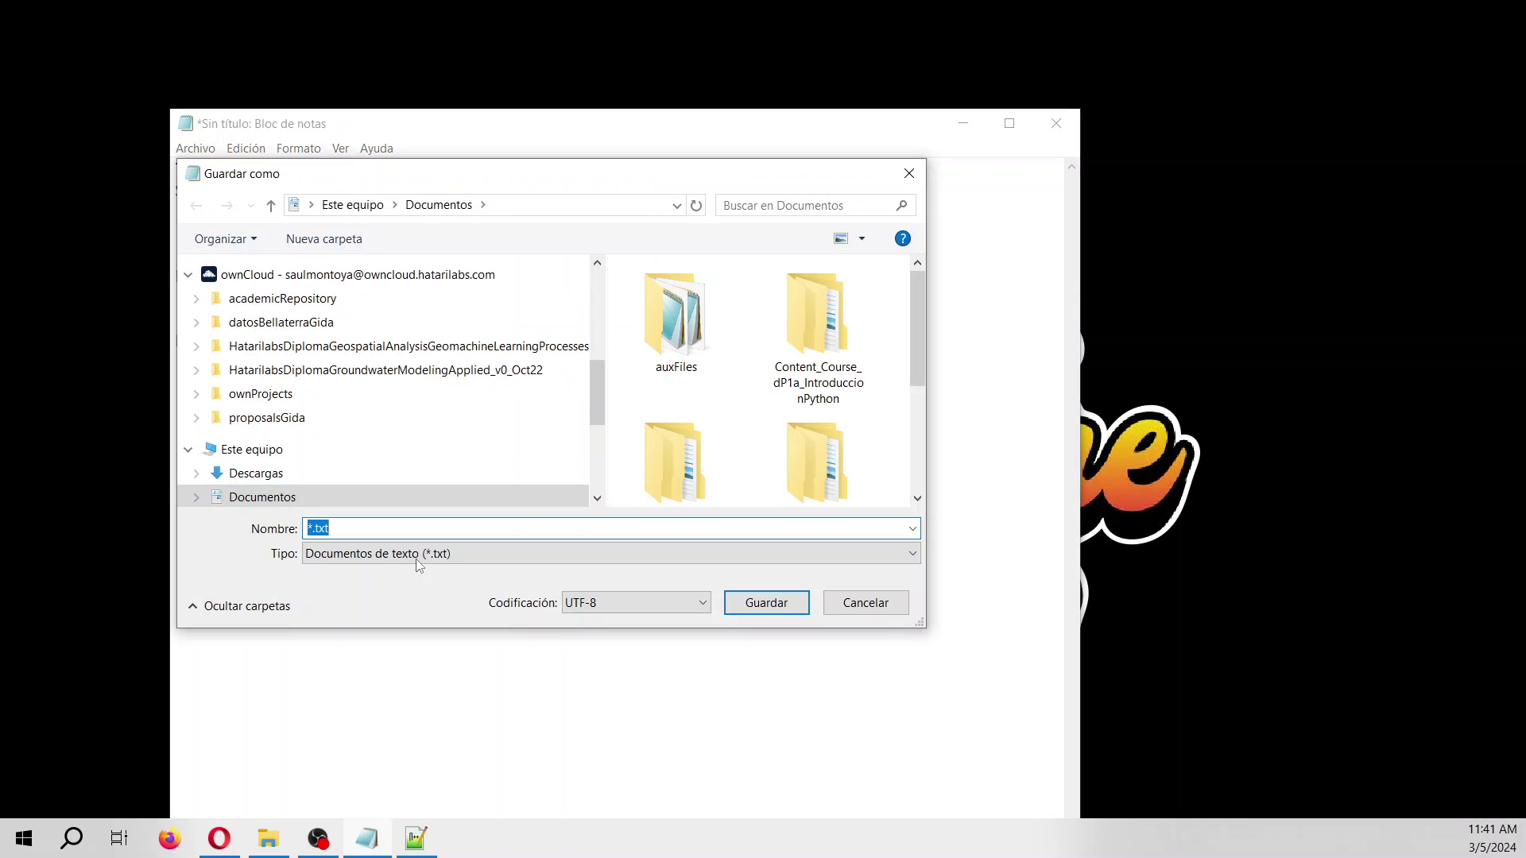
{"action": "left_click", "coordinate": [422, 561]}
{"action": "left_click", "coordinate": [417, 590]}
{"action": "left_click", "coordinate": [372, 529]}
{"action": "type", "text": "miner"}
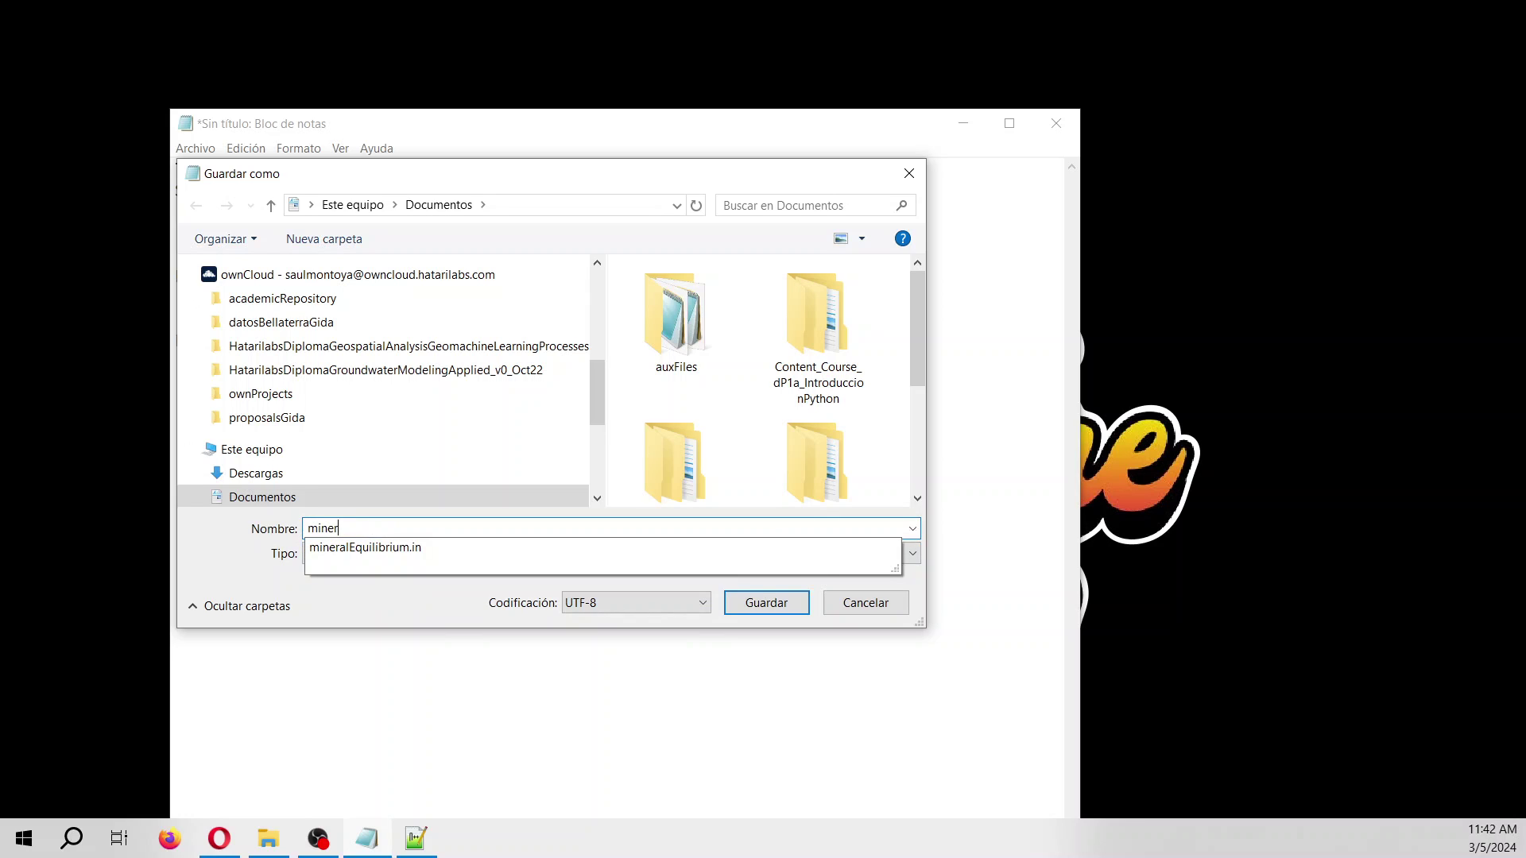
{"action": "type", "text": "al"}
{"action": "key", "text": "Return"}
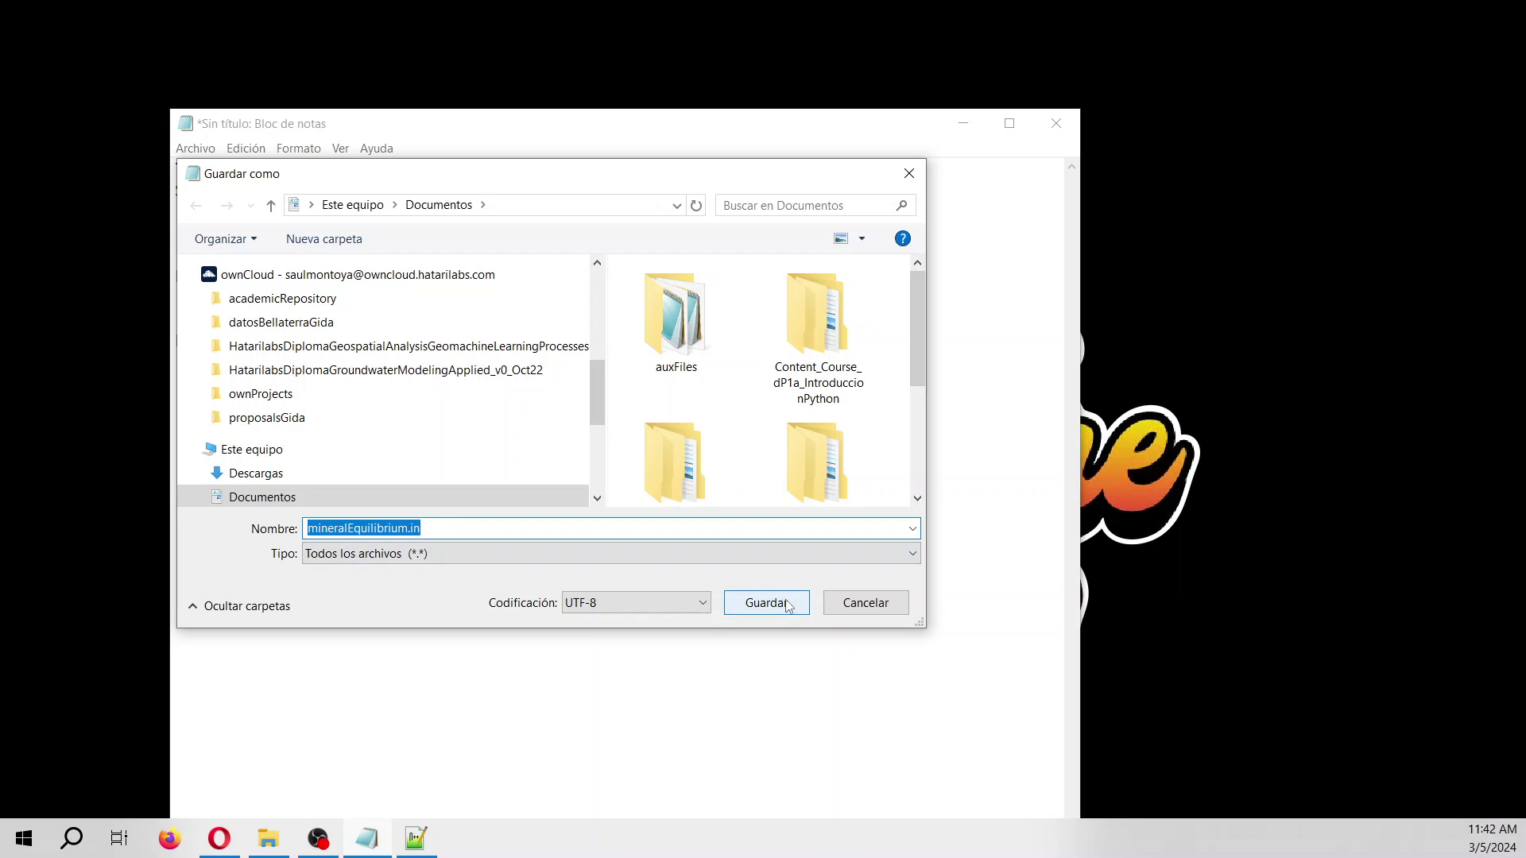
{"action": "left_click", "coordinate": [413, 527]}
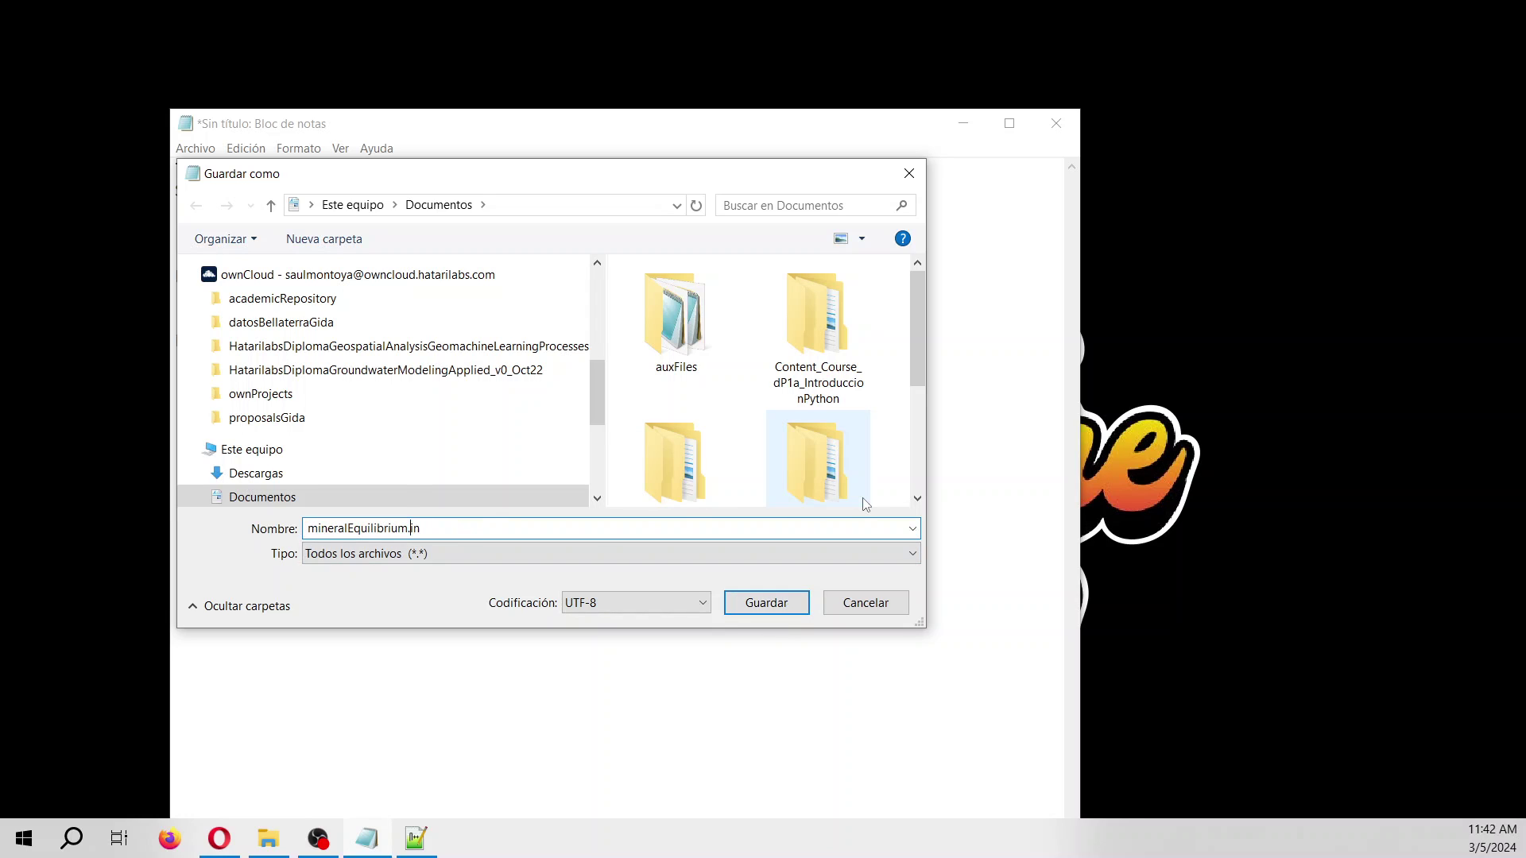
{"action": "type", "text": "Water"}
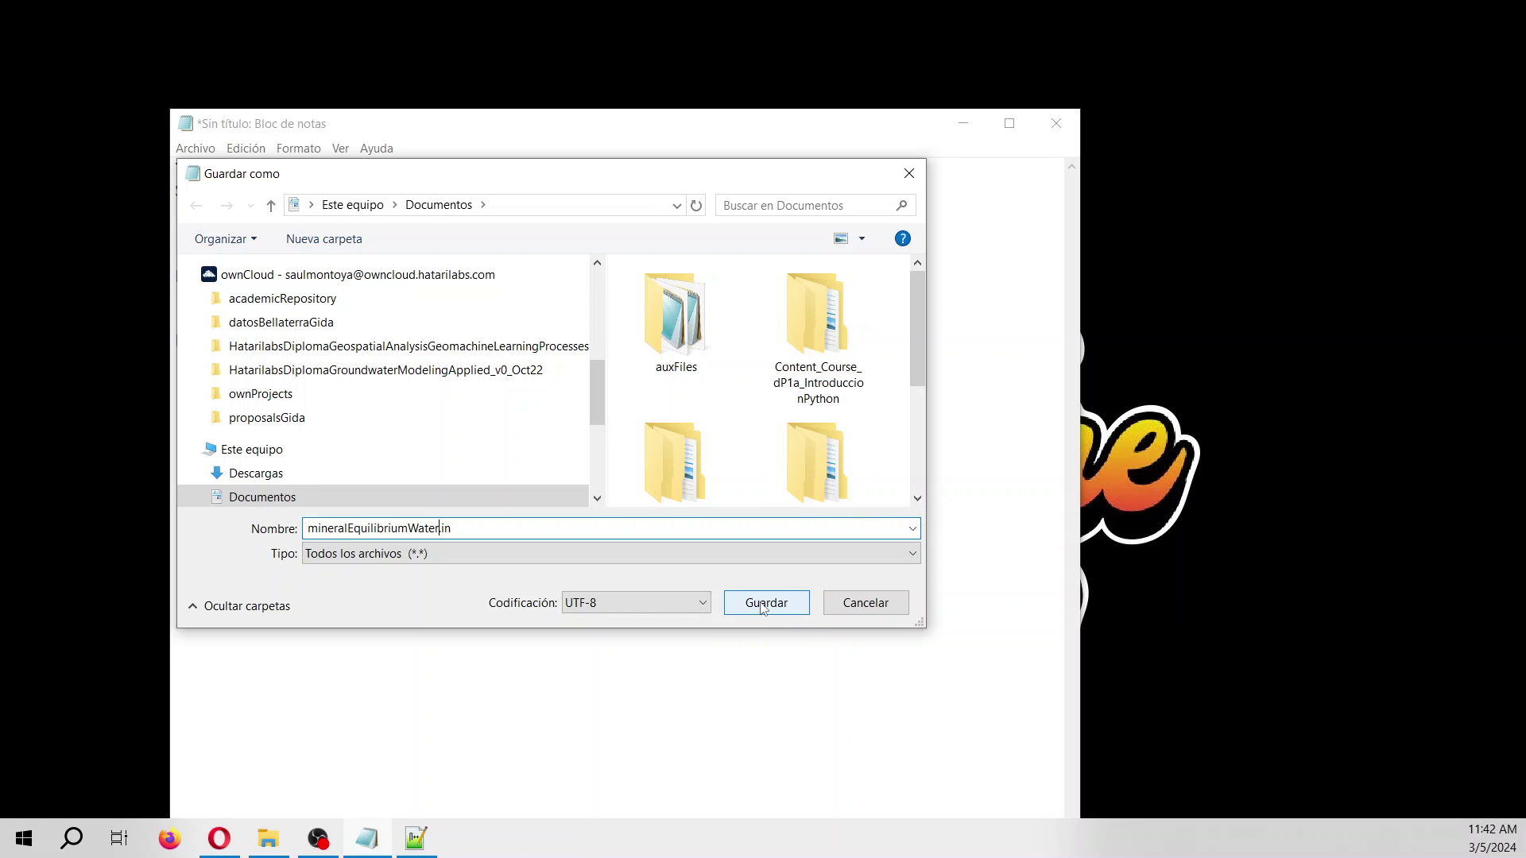
{"action": "left_click", "coordinate": [763, 606]}
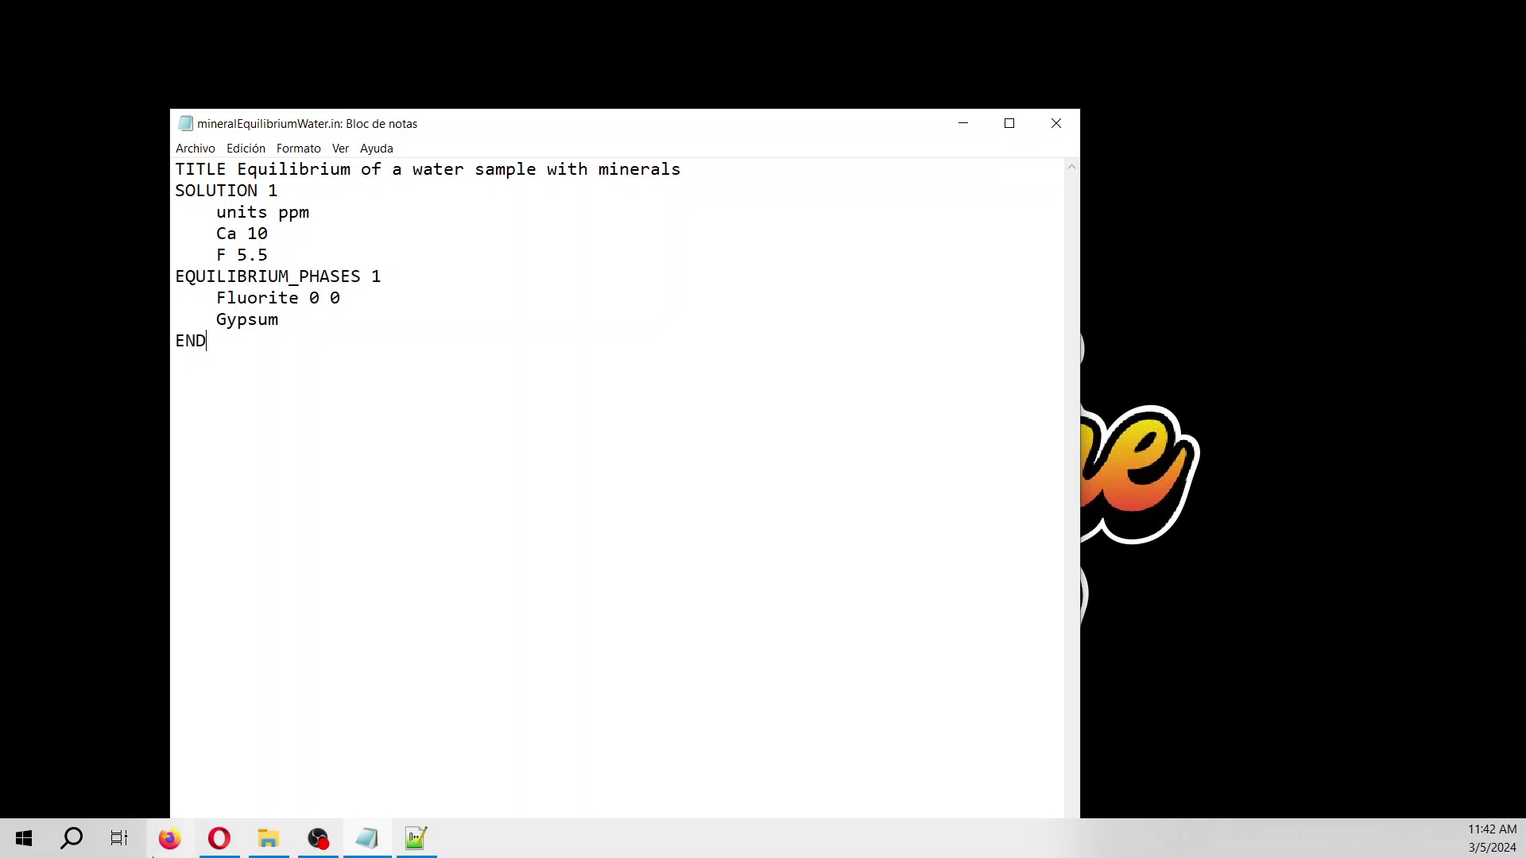
Open Firefox, clear the recent browsing history and enter aquifer.hatarilabs.com.
{"action": "left_click", "coordinate": [169, 838]}
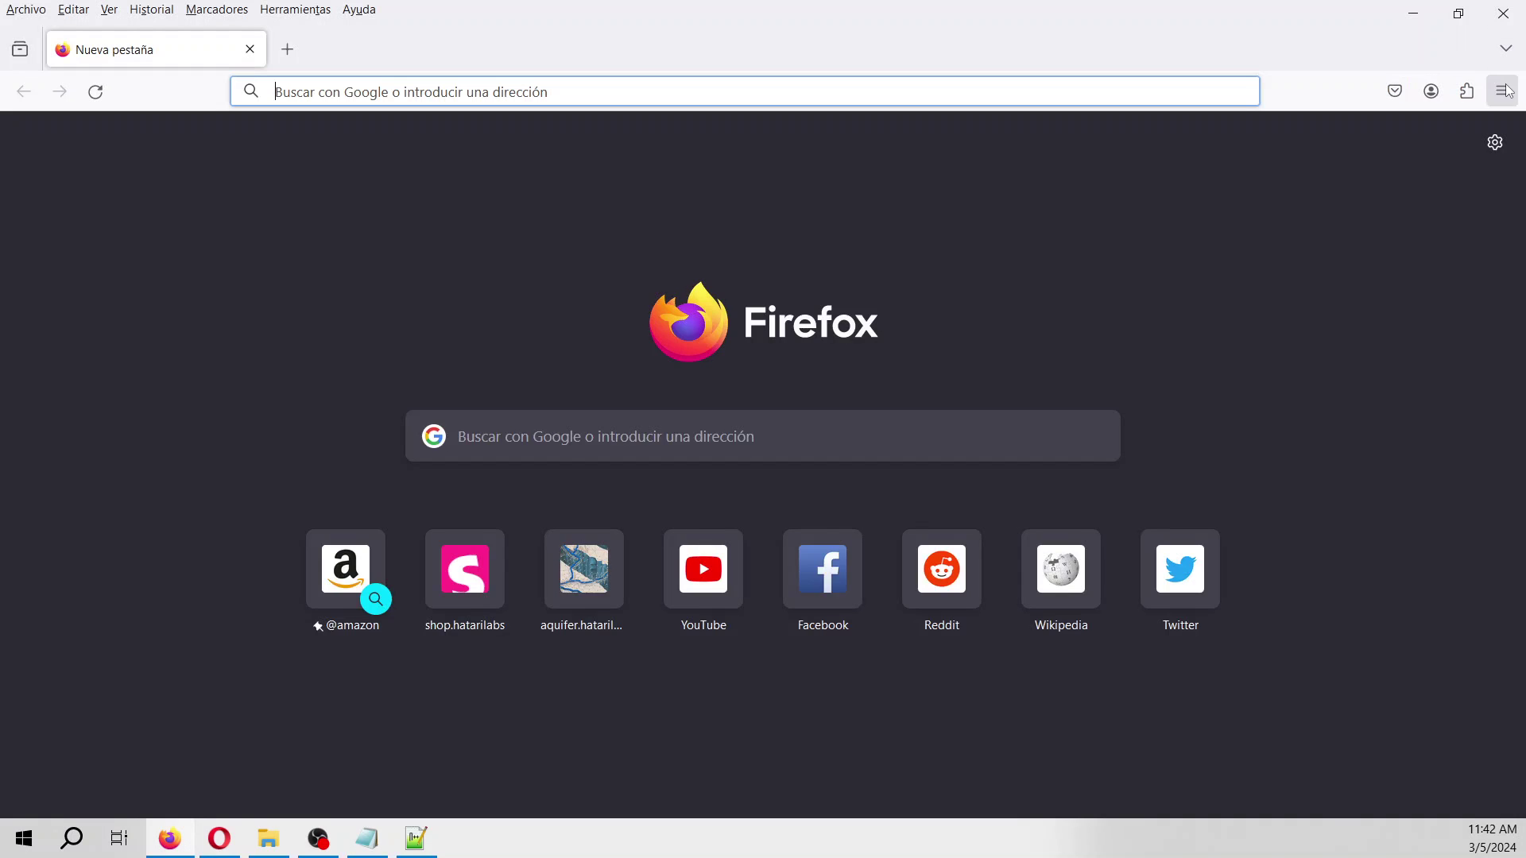
{"action": "left_click", "coordinate": [1502, 90]}
{"action": "left_click", "coordinate": [1339, 315]}
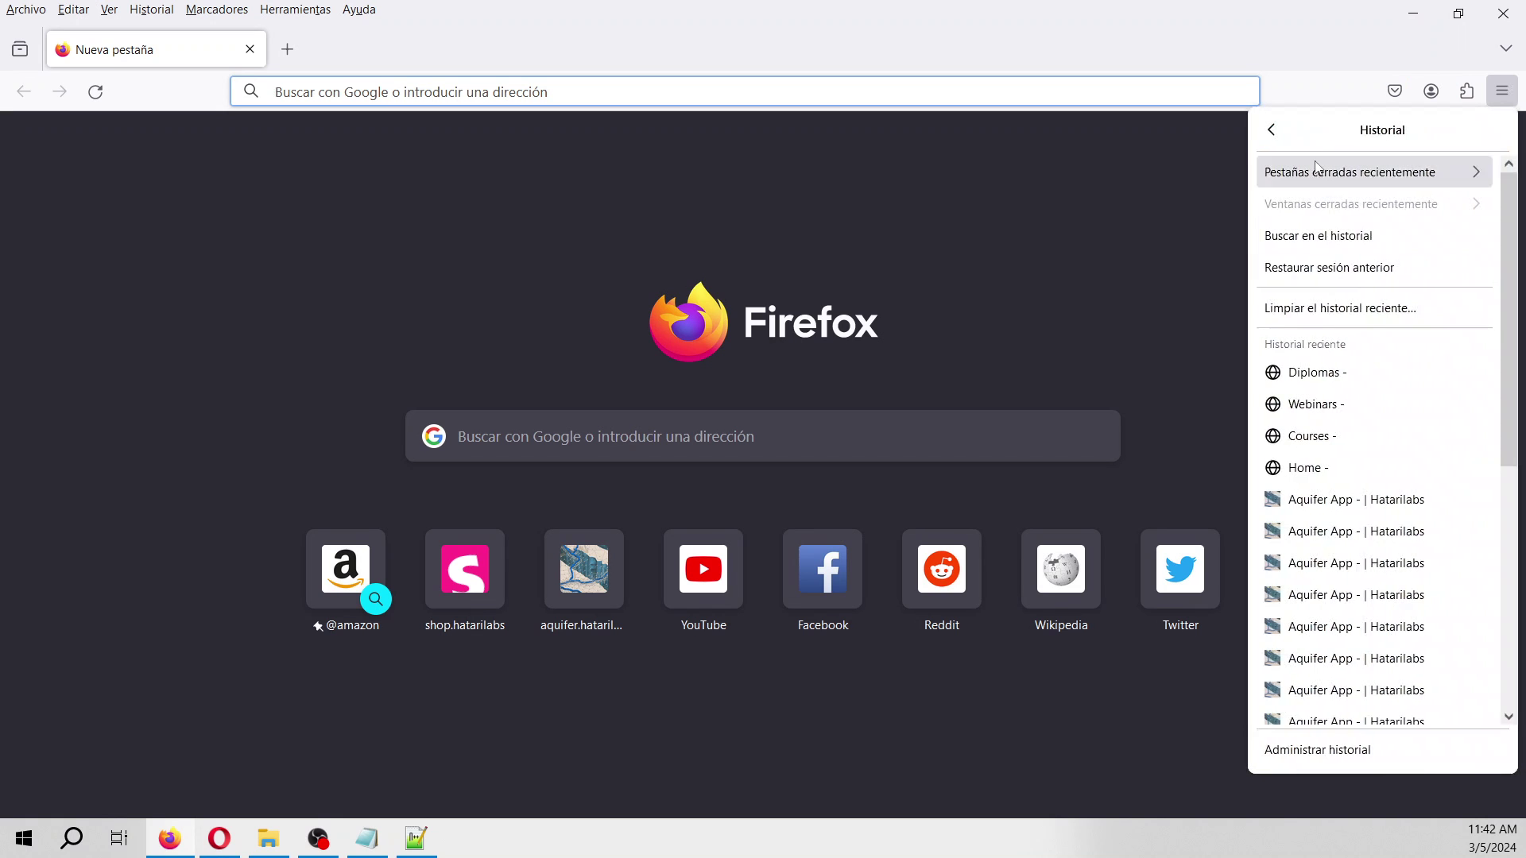
{"action": "left_click", "coordinate": [1338, 307]}
{"action": "left_click", "coordinate": [819, 574]}
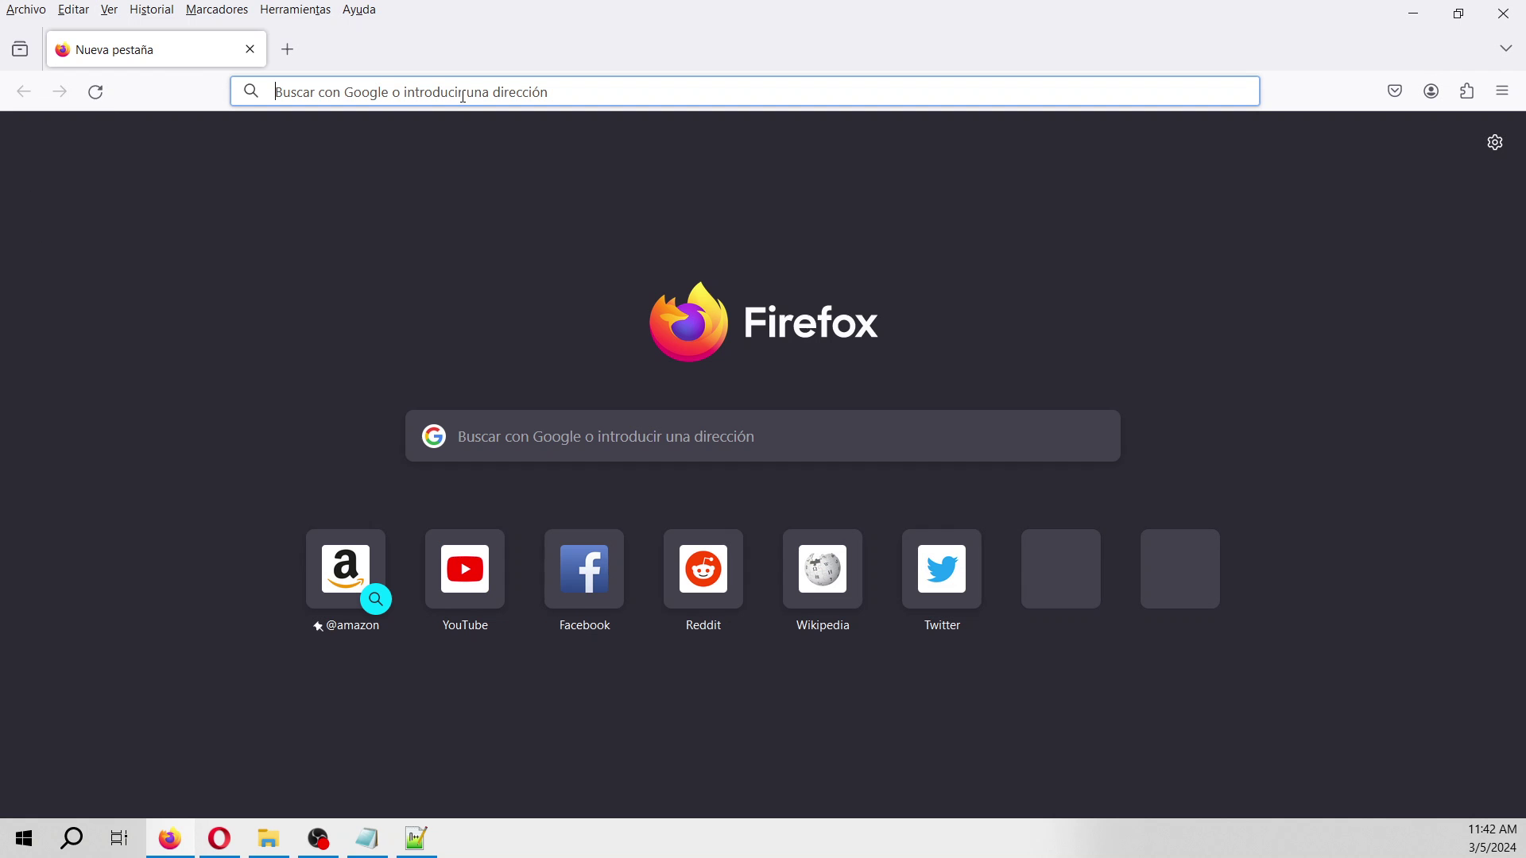
{"action": "type", "text": "aquifer."}
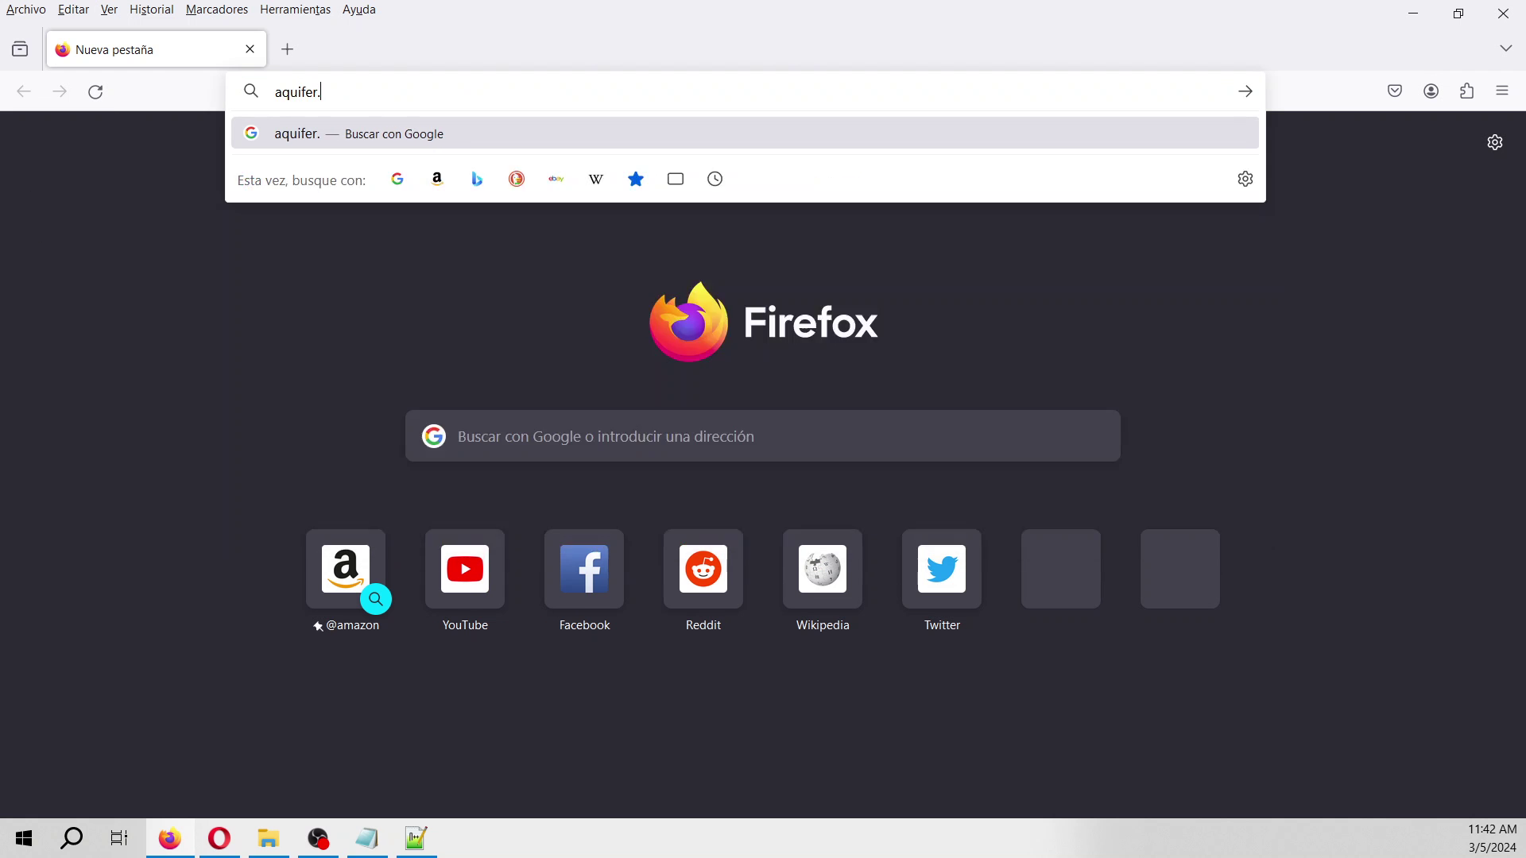
{"action": "type", "text": "hatarilabs.com"}
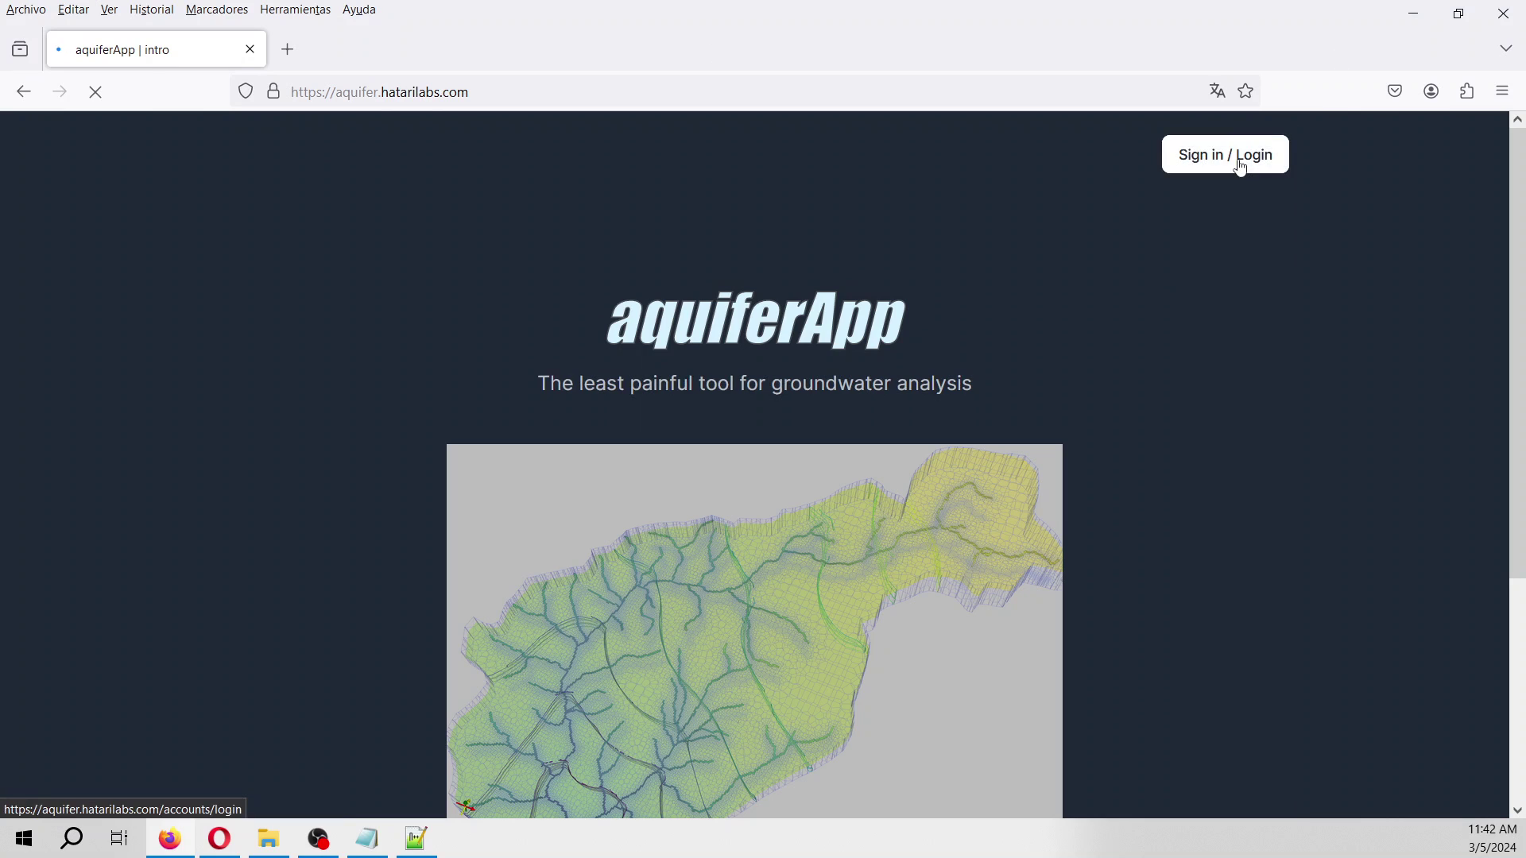
Sign in to Aquifer App through Hatarilabs Apps using the account e-mail and password.
{"action": "left_click", "coordinate": [1240, 168]}
{"action": "left_click", "coordinate": [766, 601]}
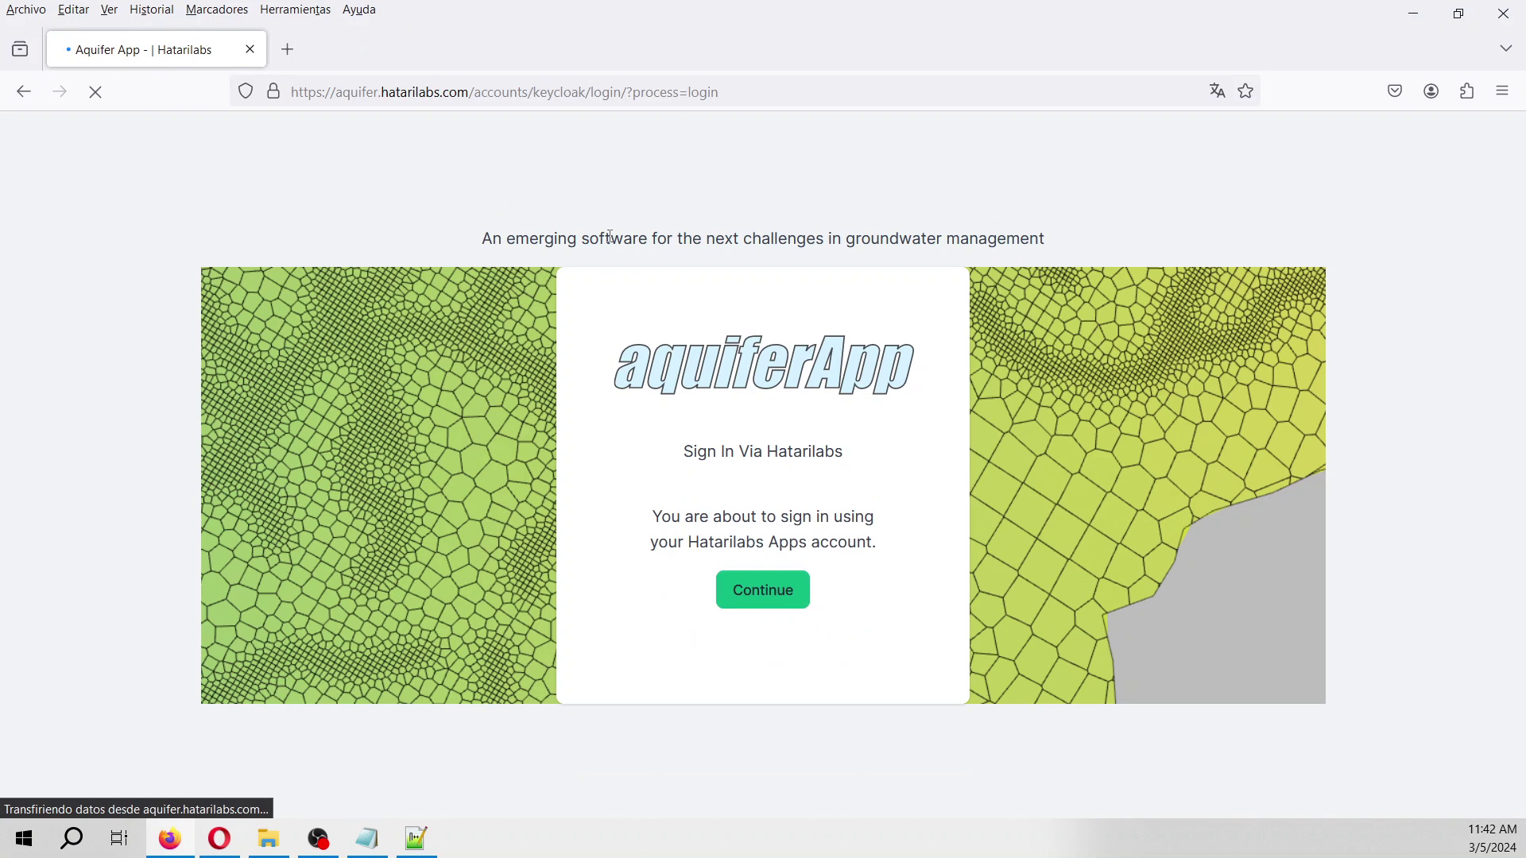
{"action": "left_click", "coordinate": [723, 598]}
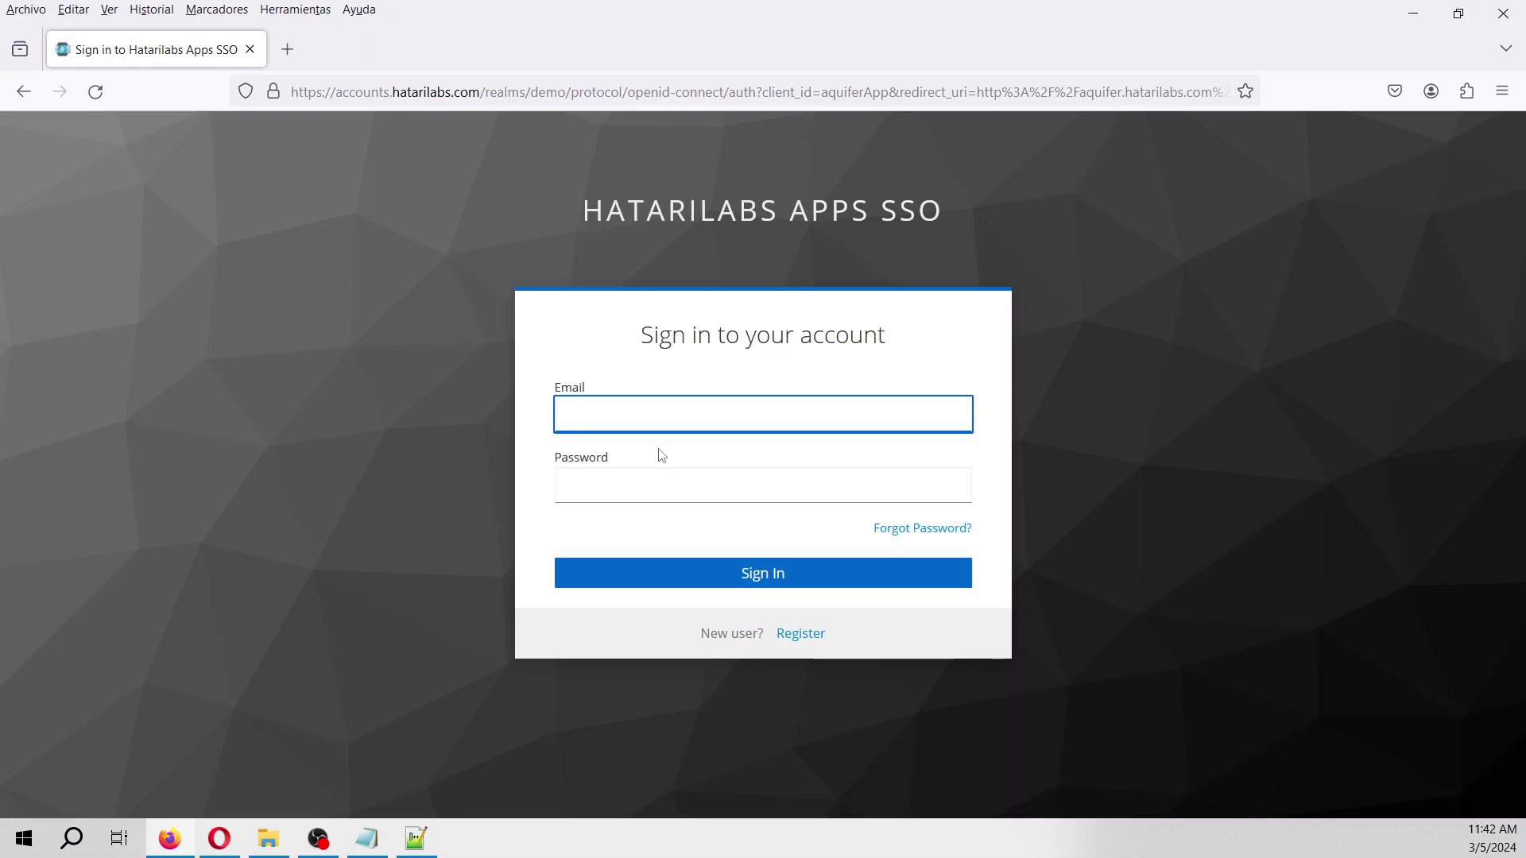
{"action": "key", "text": "Tab"}
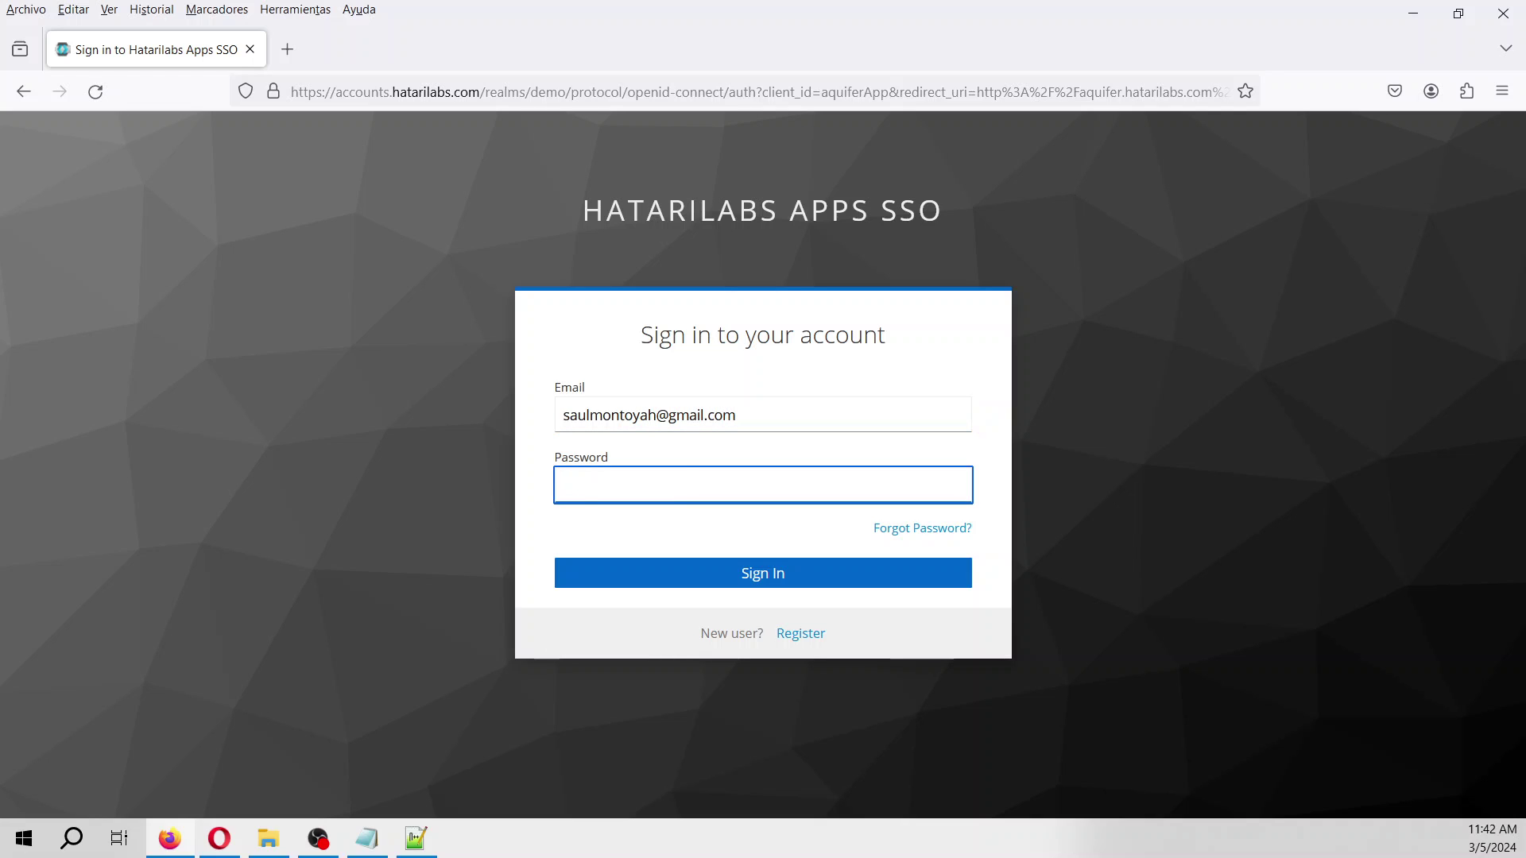
{"action": "type", "text": "••••••"}
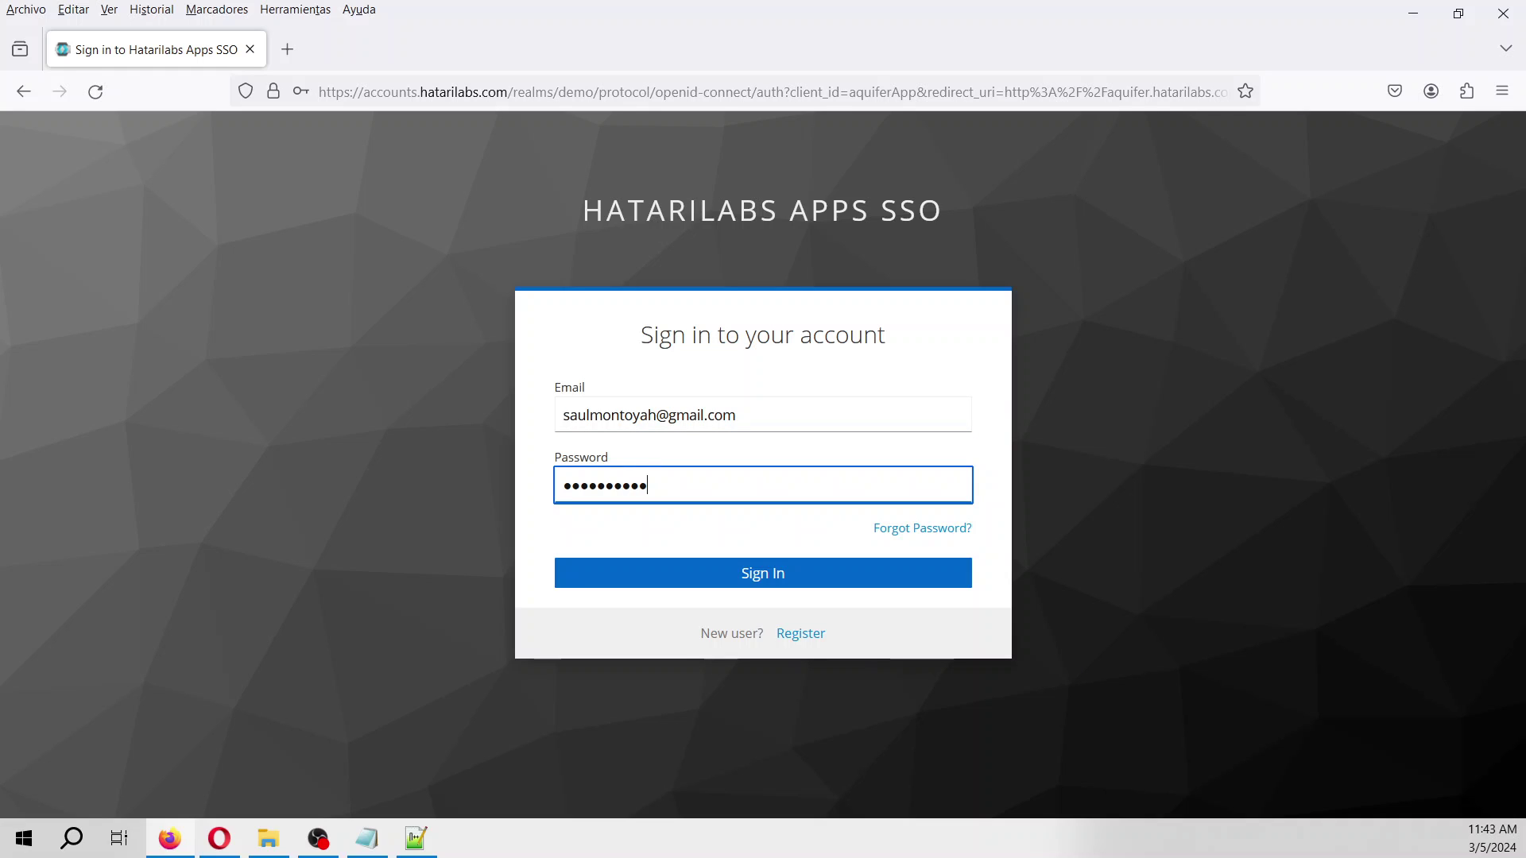
{"action": "key", "text": "Return"}
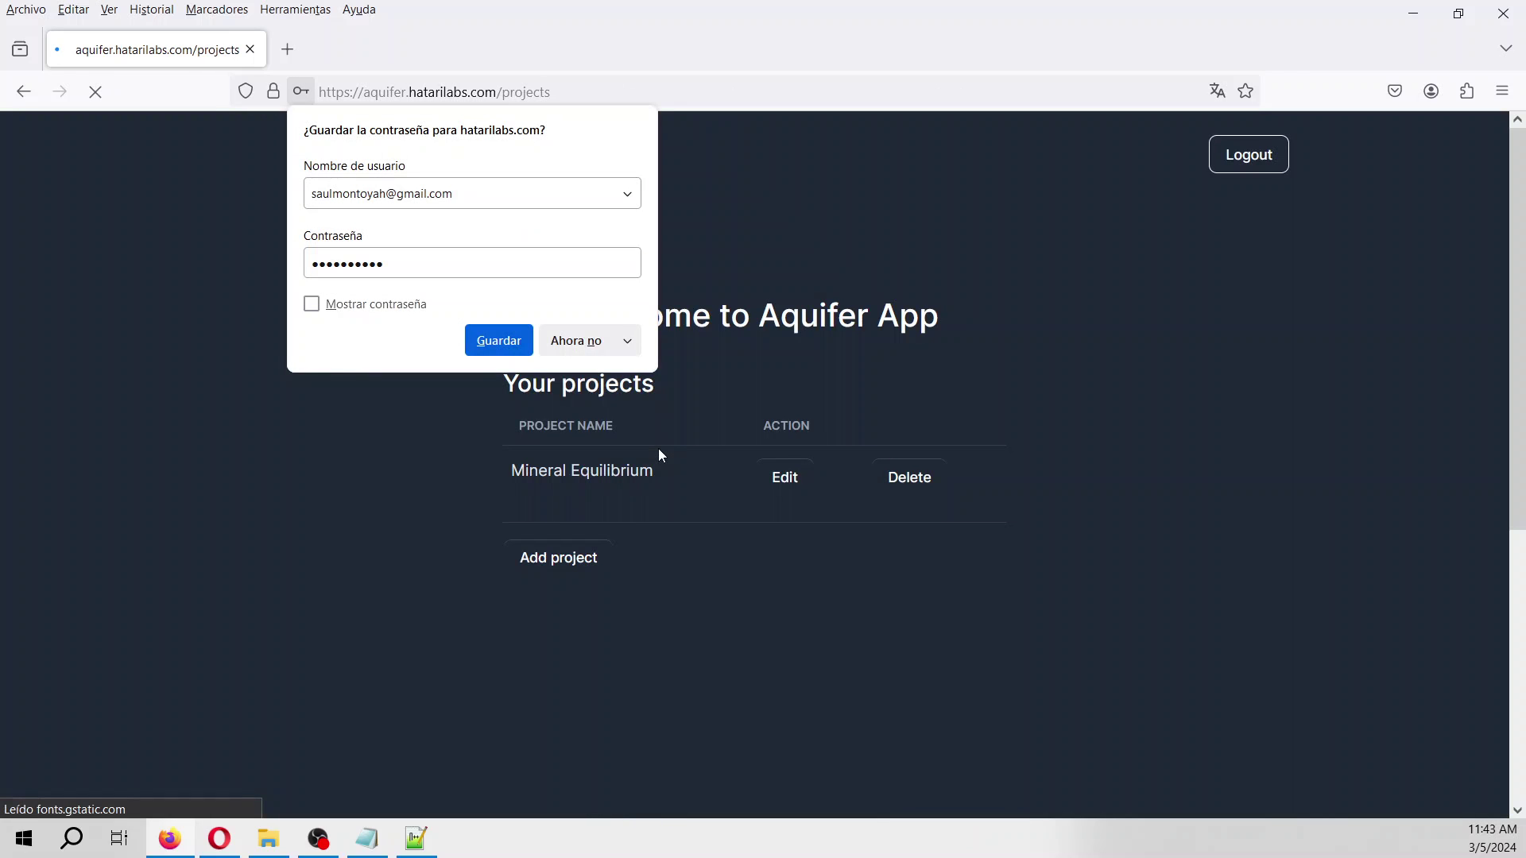
Delete the old project, create 'Mineral equilibrium' with description 'sam', and open it.
{"action": "left_click", "coordinate": [575, 341]}
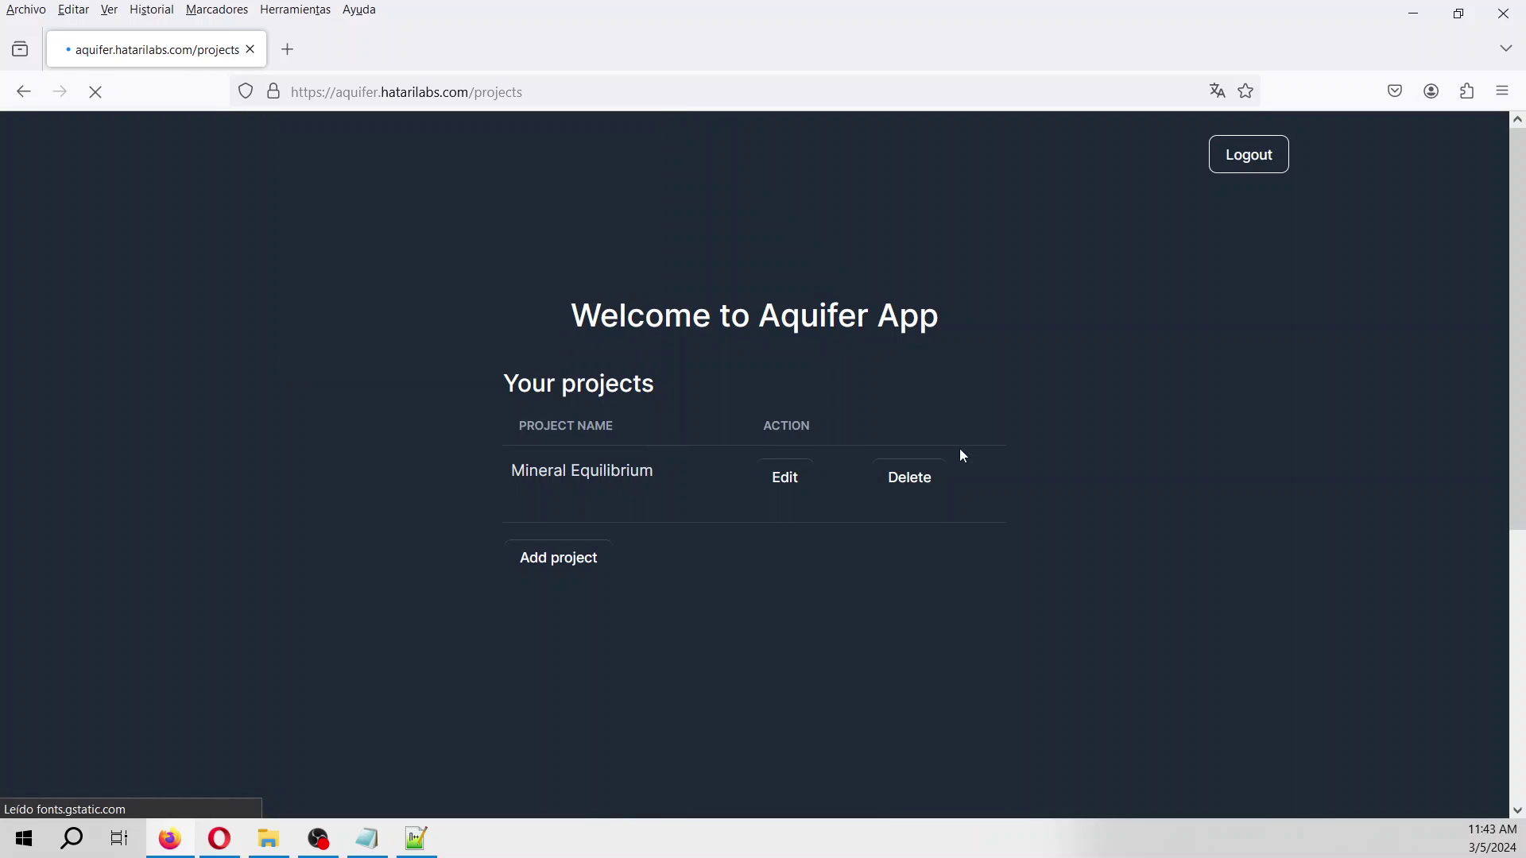
{"action": "left_click", "coordinate": [914, 483]}
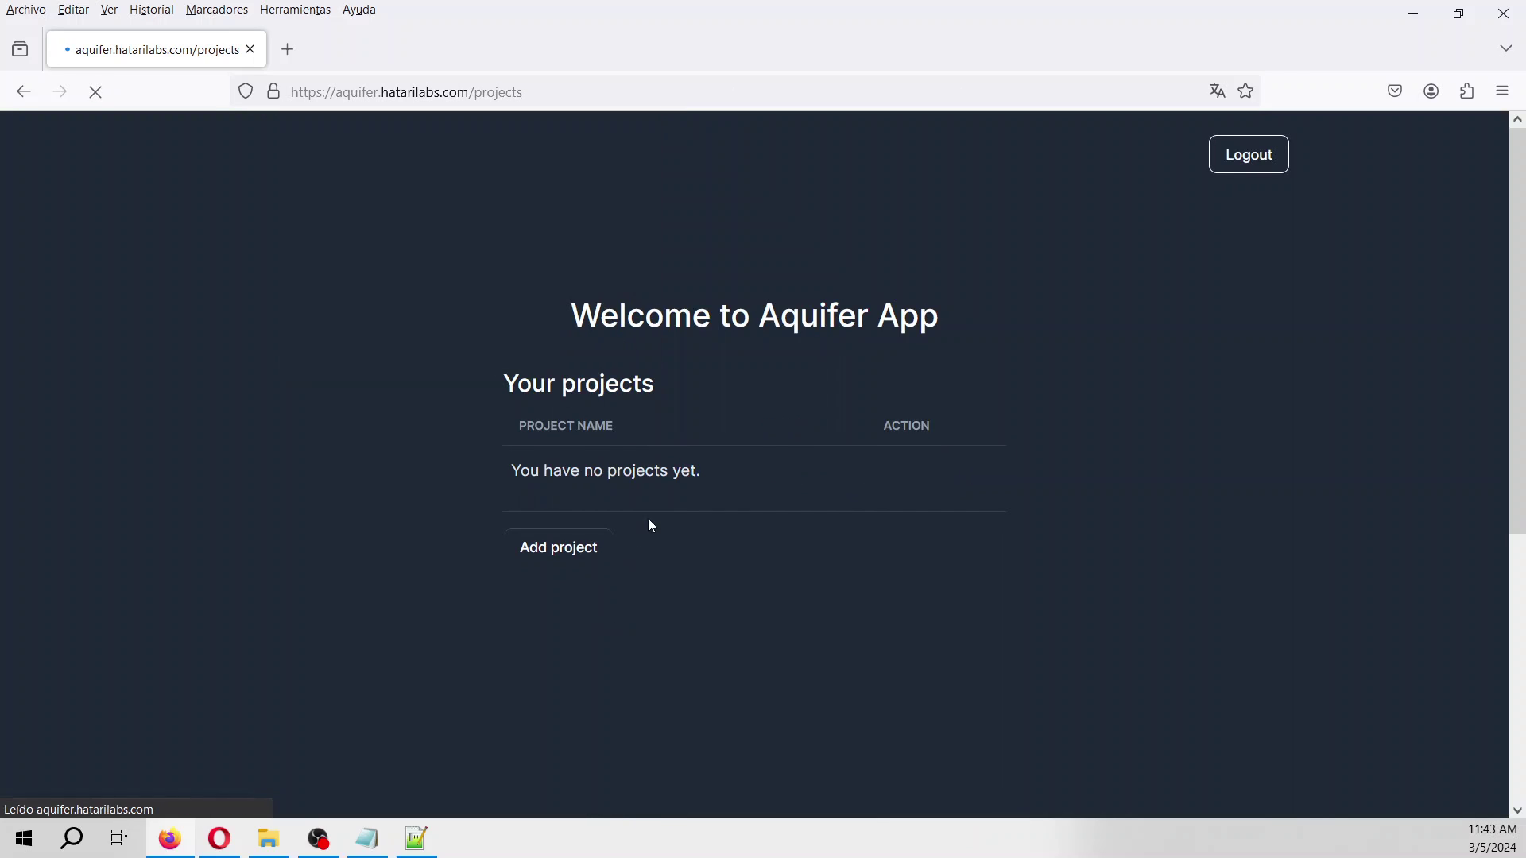
{"action": "left_click", "coordinate": [548, 548]}
{"action": "left_click", "coordinate": [628, 399]}
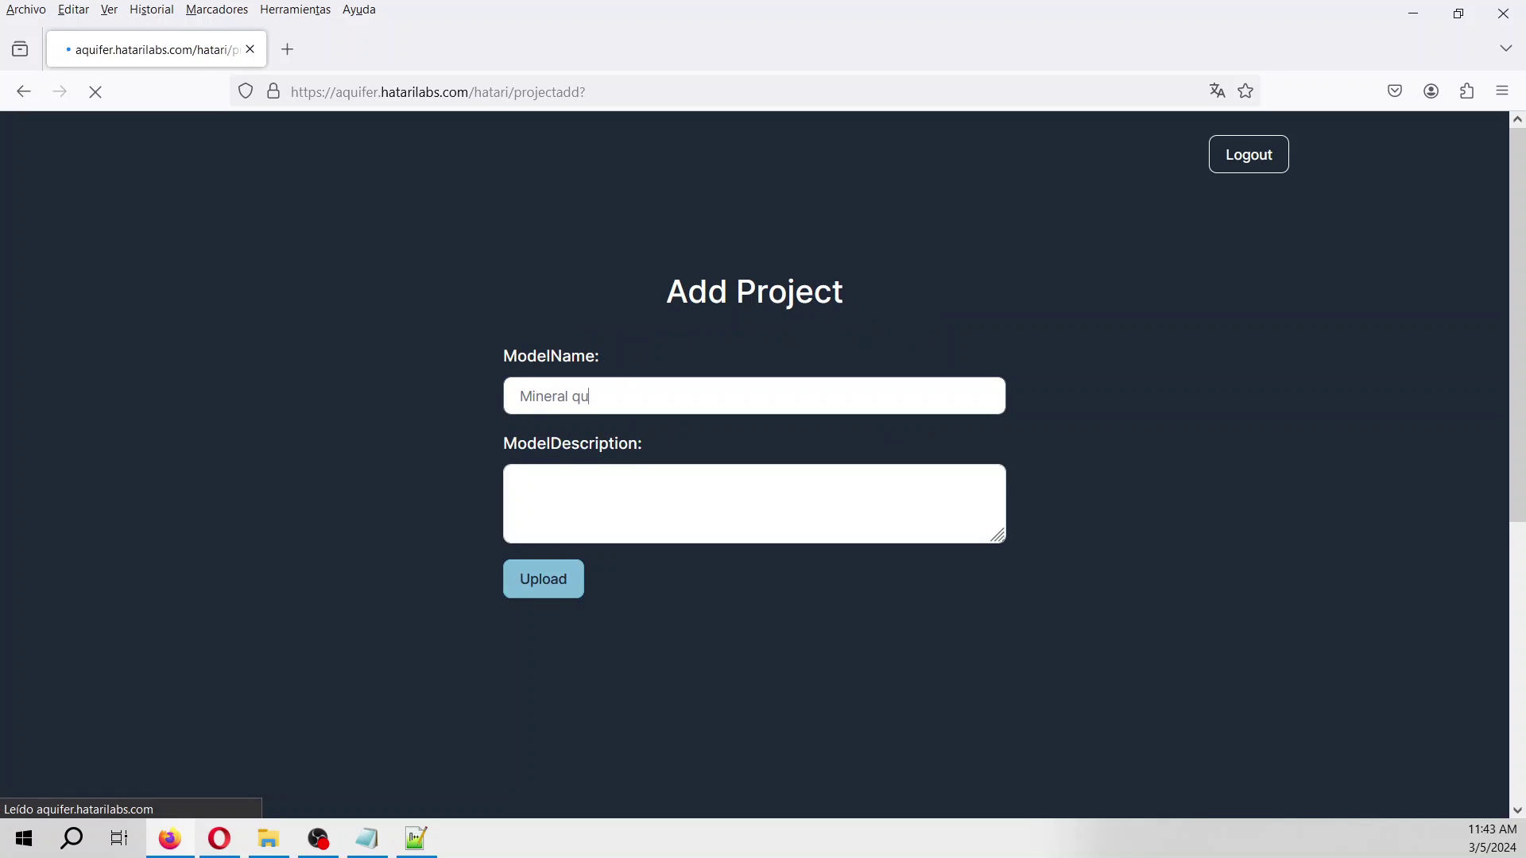
{"action": "type", "text": "Mineral qui"}
{"action": "key", "text": "BackSpace"}
{"action": "key", "text": "BackSpace"}
{"action": "key", "text": "BackSpace"}
{"action": "type", "text": "equili"}
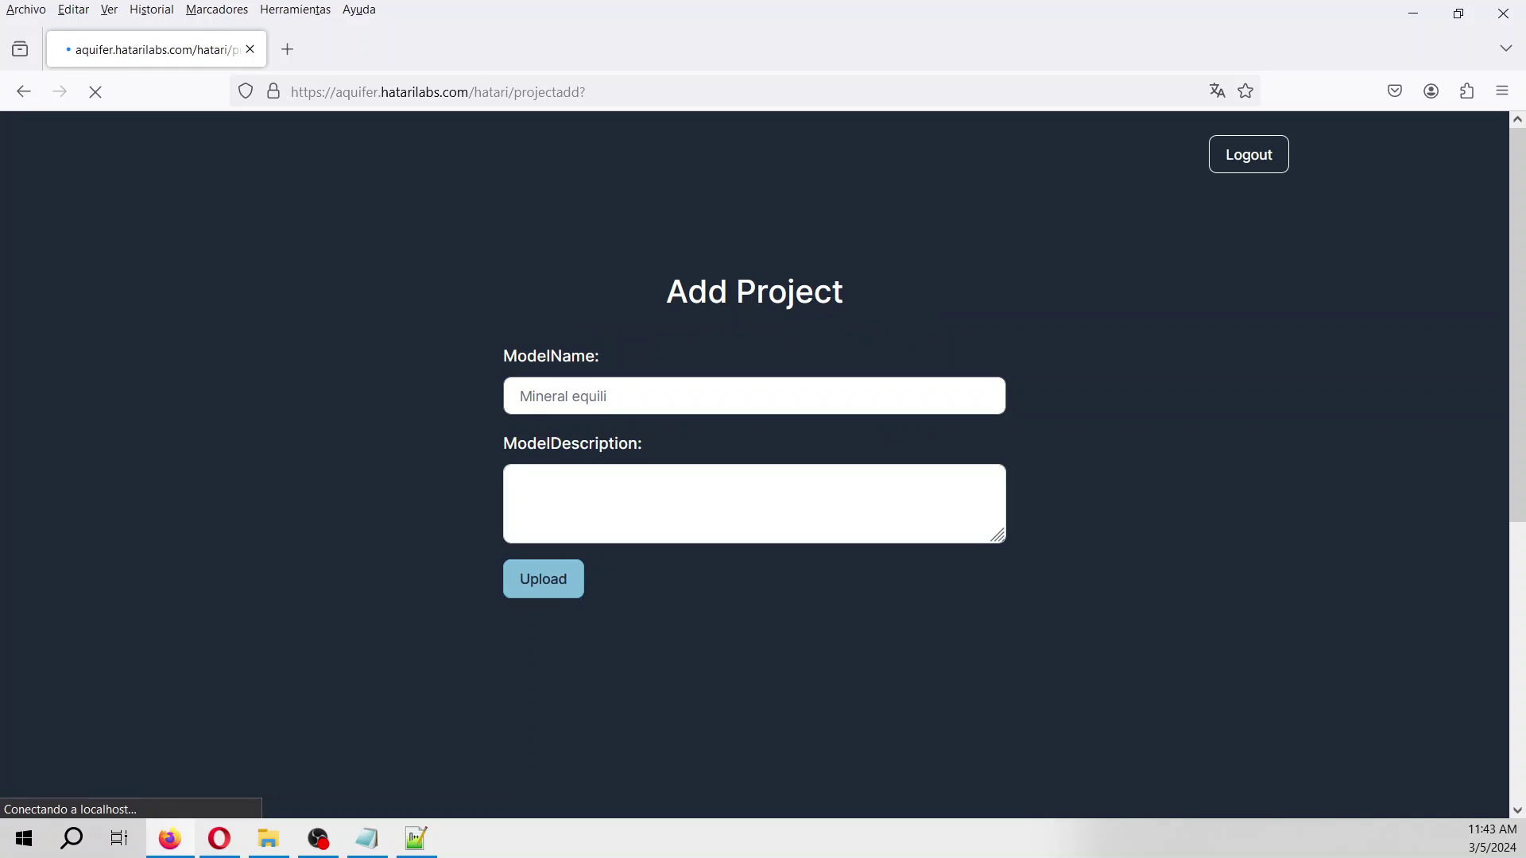
{"action": "type", "text": "brium"}
{"action": "key", "text": "Tab"}
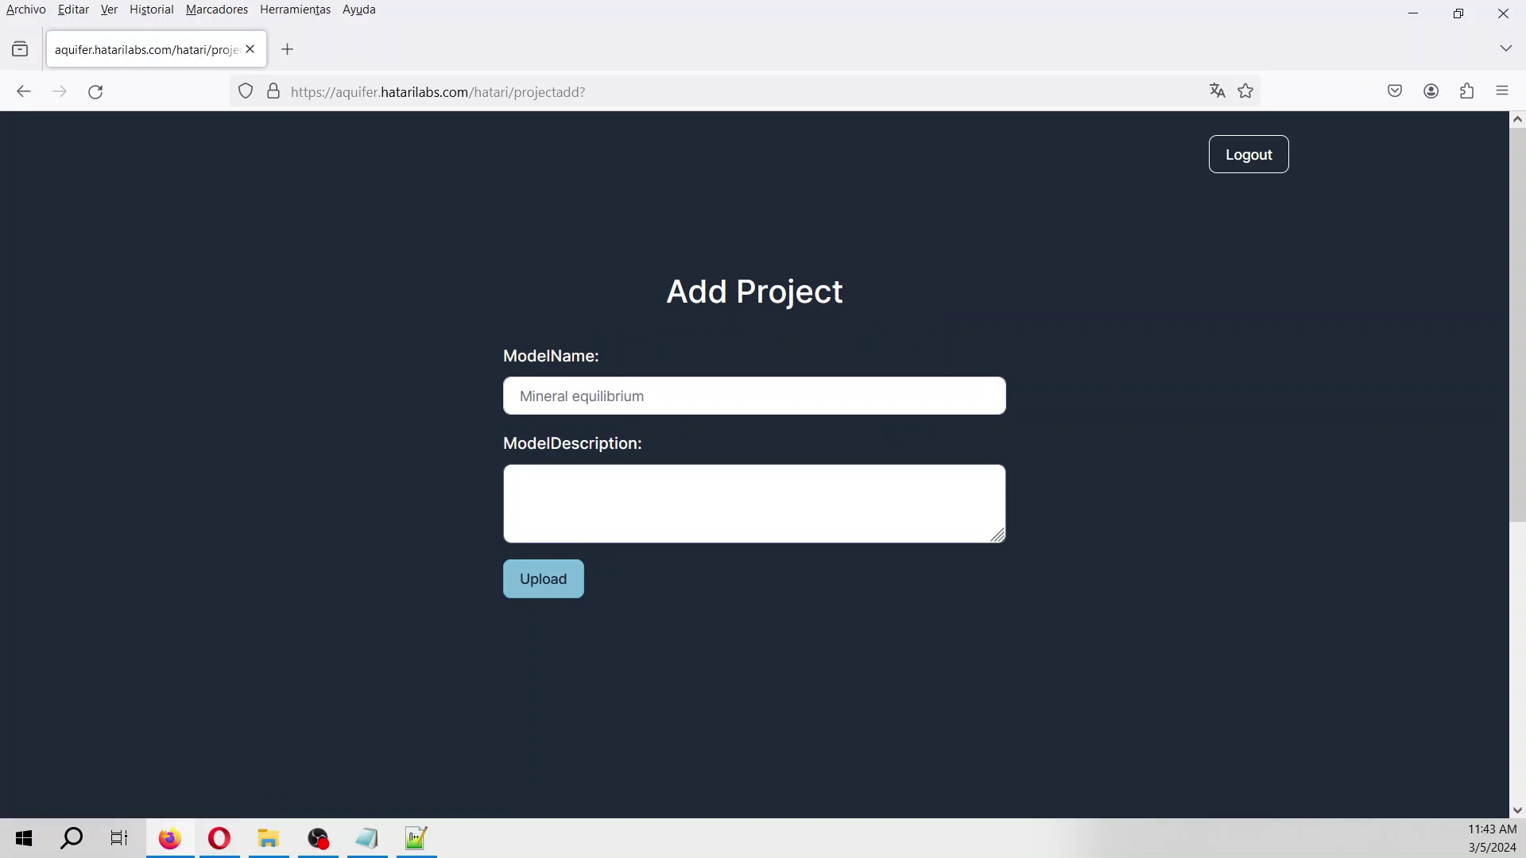
{"action": "type", "text": "sample"}
{"action": "left_click", "coordinate": [540, 579]}
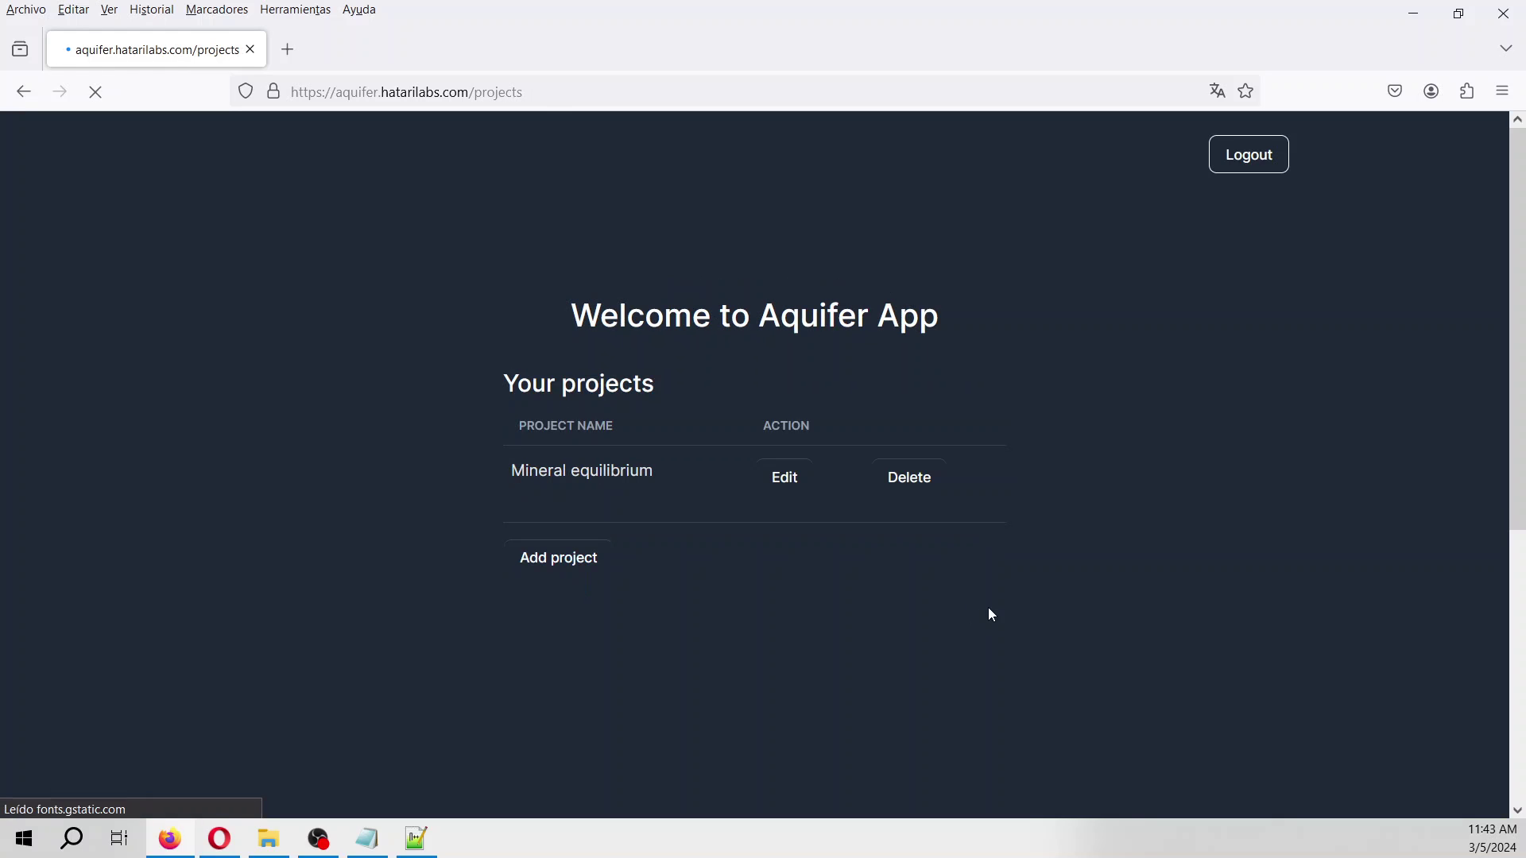
{"action": "left_click", "coordinate": [789, 486]}
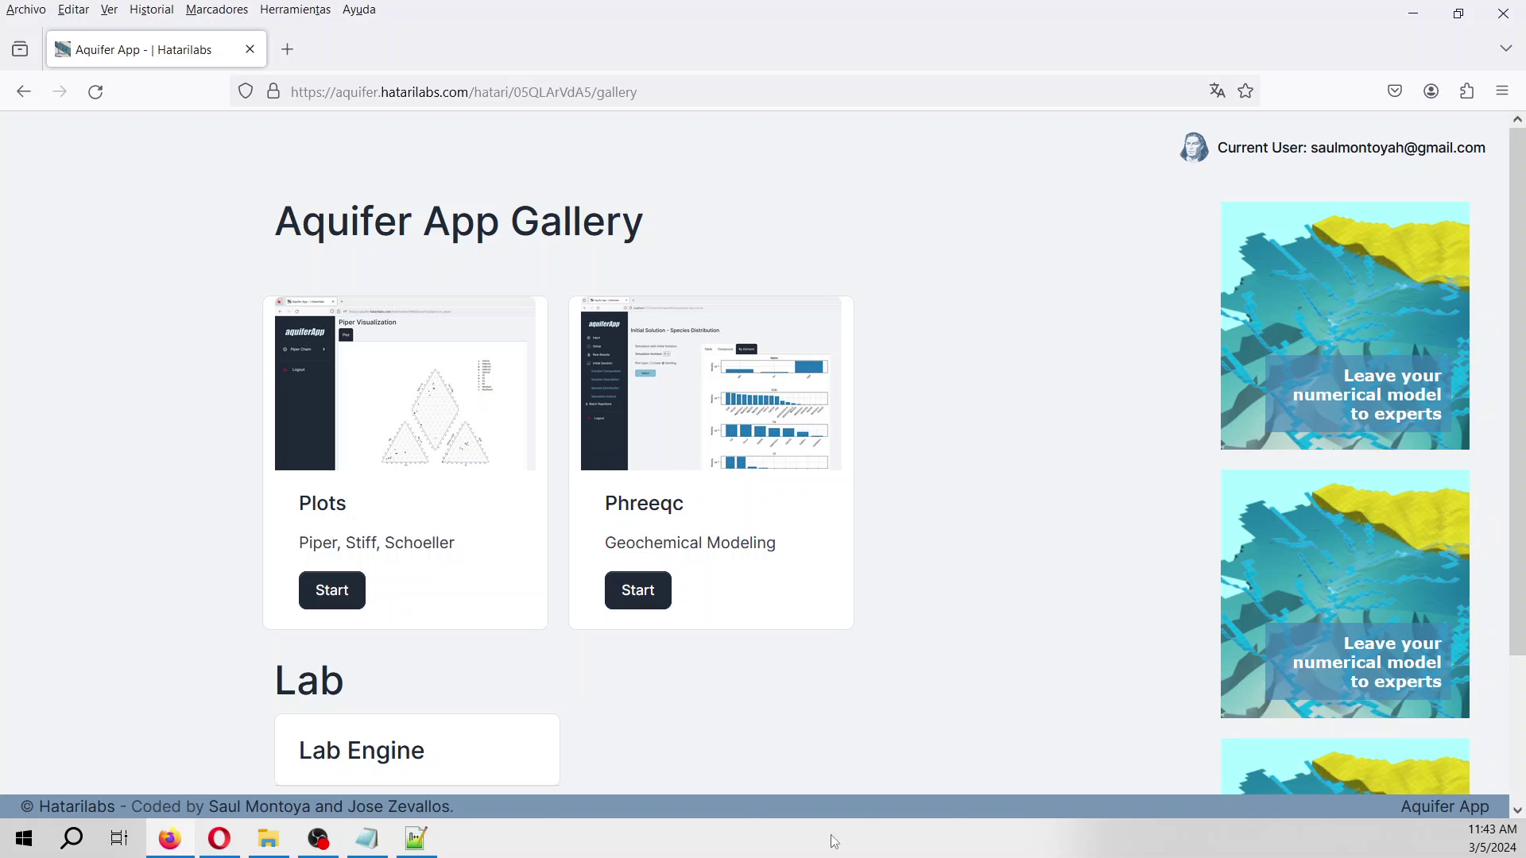
Start the Phreeqc tool and upload mineralEquilibriumWater.in from Documentos.
{"action": "left_click", "coordinate": [643, 593]}
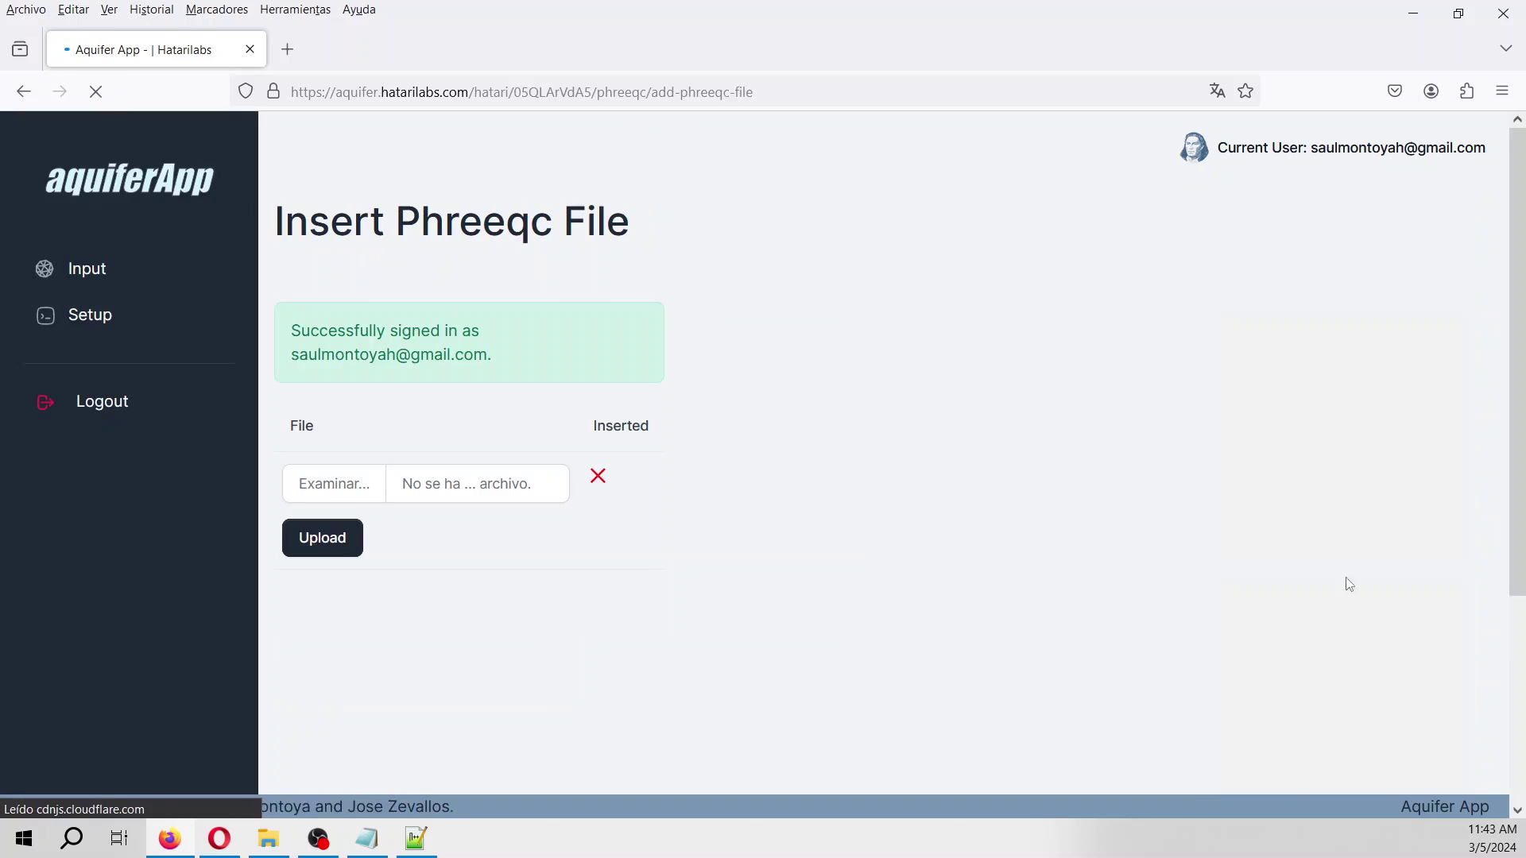
{"action": "left_click", "coordinate": [324, 495]}
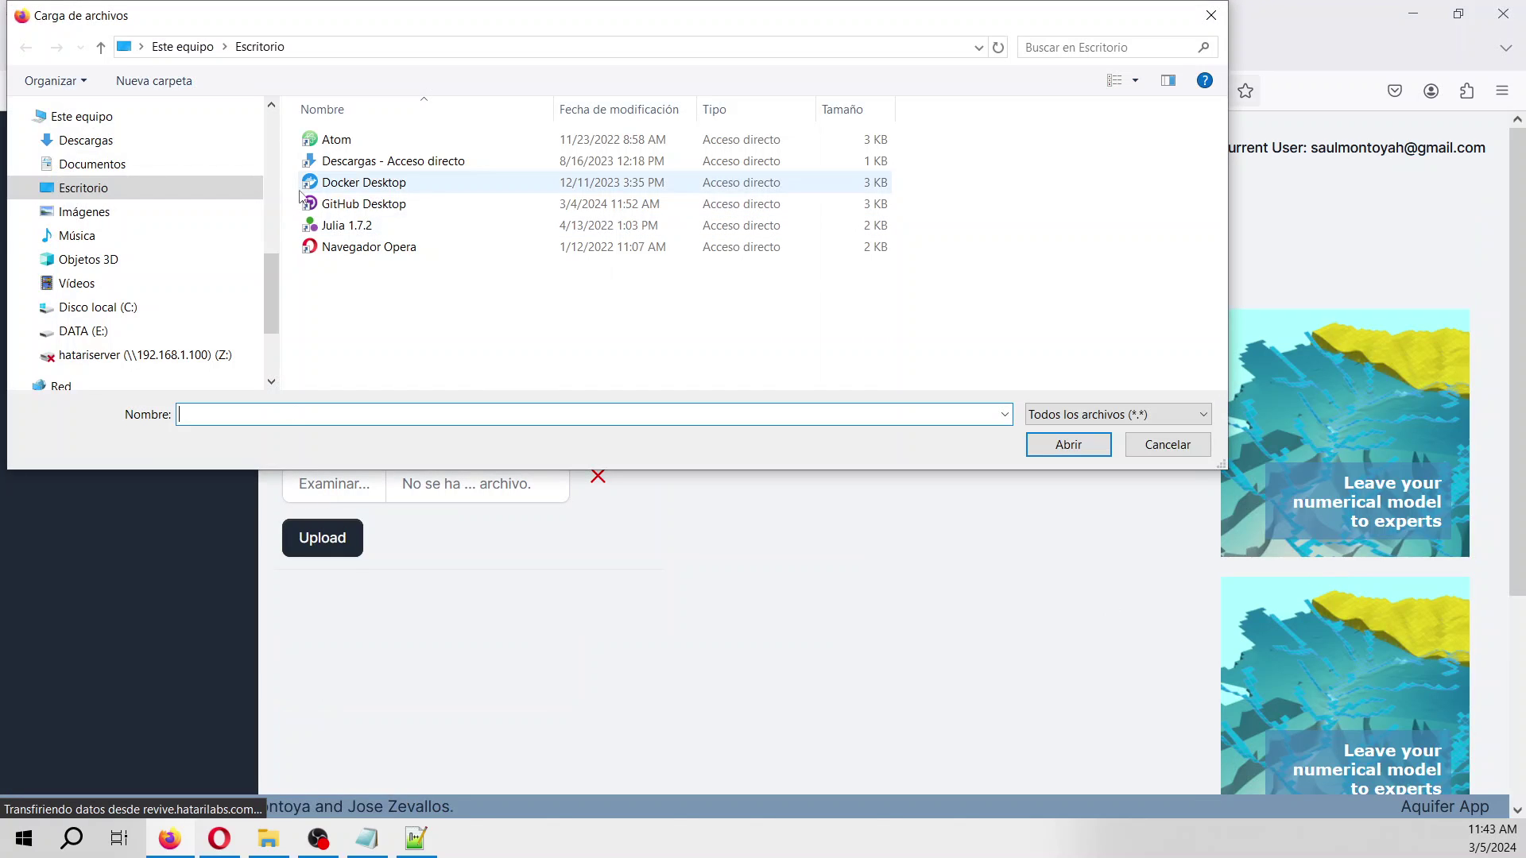
{"action": "left_click", "coordinate": [83, 170]}
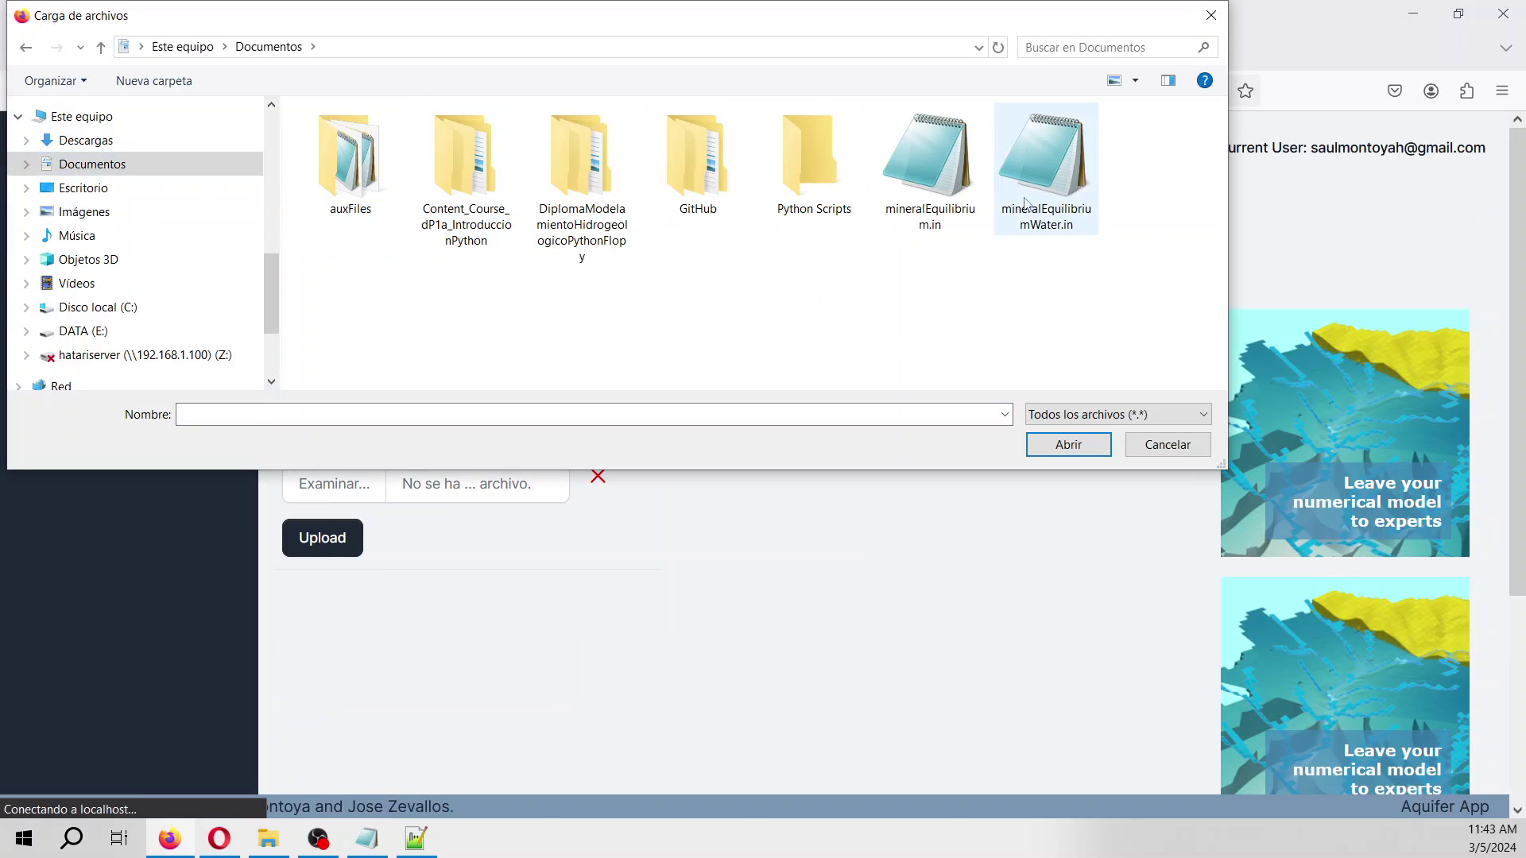
{"action": "double_click", "coordinate": [1050, 215]}
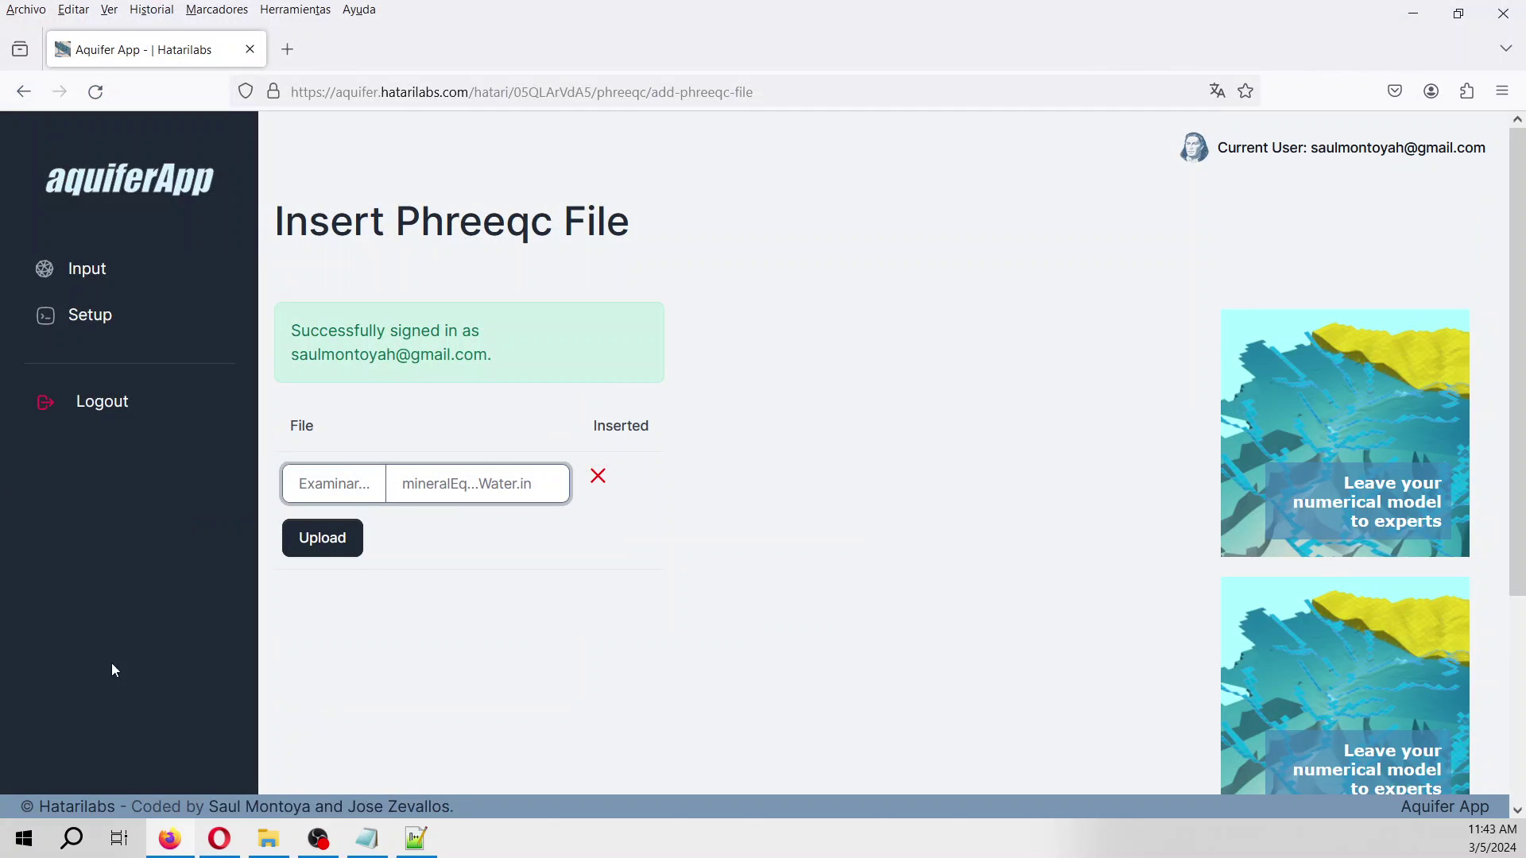
{"action": "left_click", "coordinate": [329, 547]}
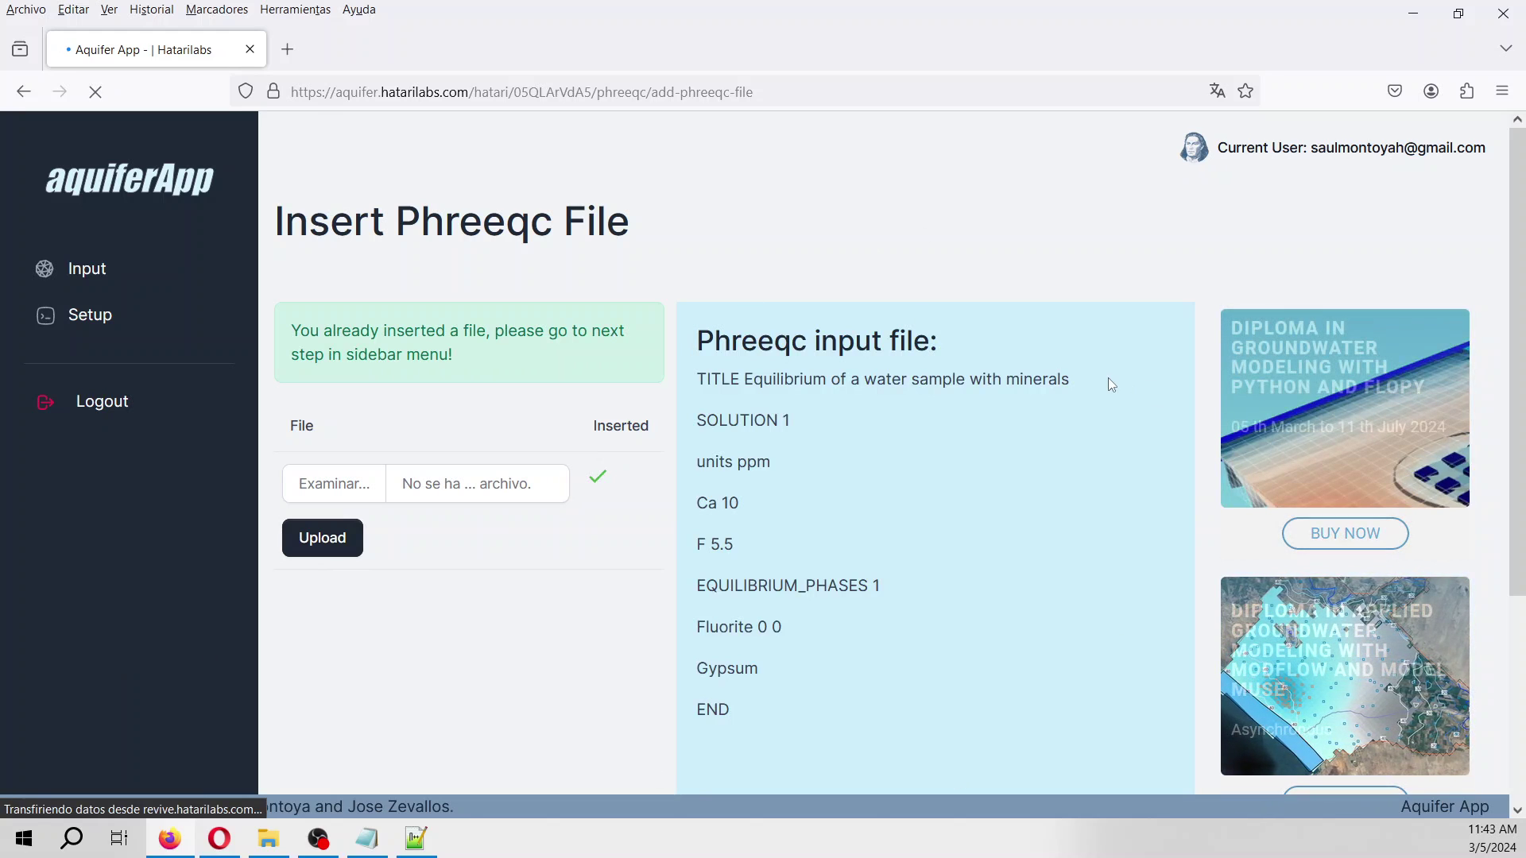
Select the phreeqc.dat database in Setup and run the Phreeqc model.
{"action": "left_click", "coordinate": [107, 322]}
{"action": "left_click", "coordinate": [417, 312]}
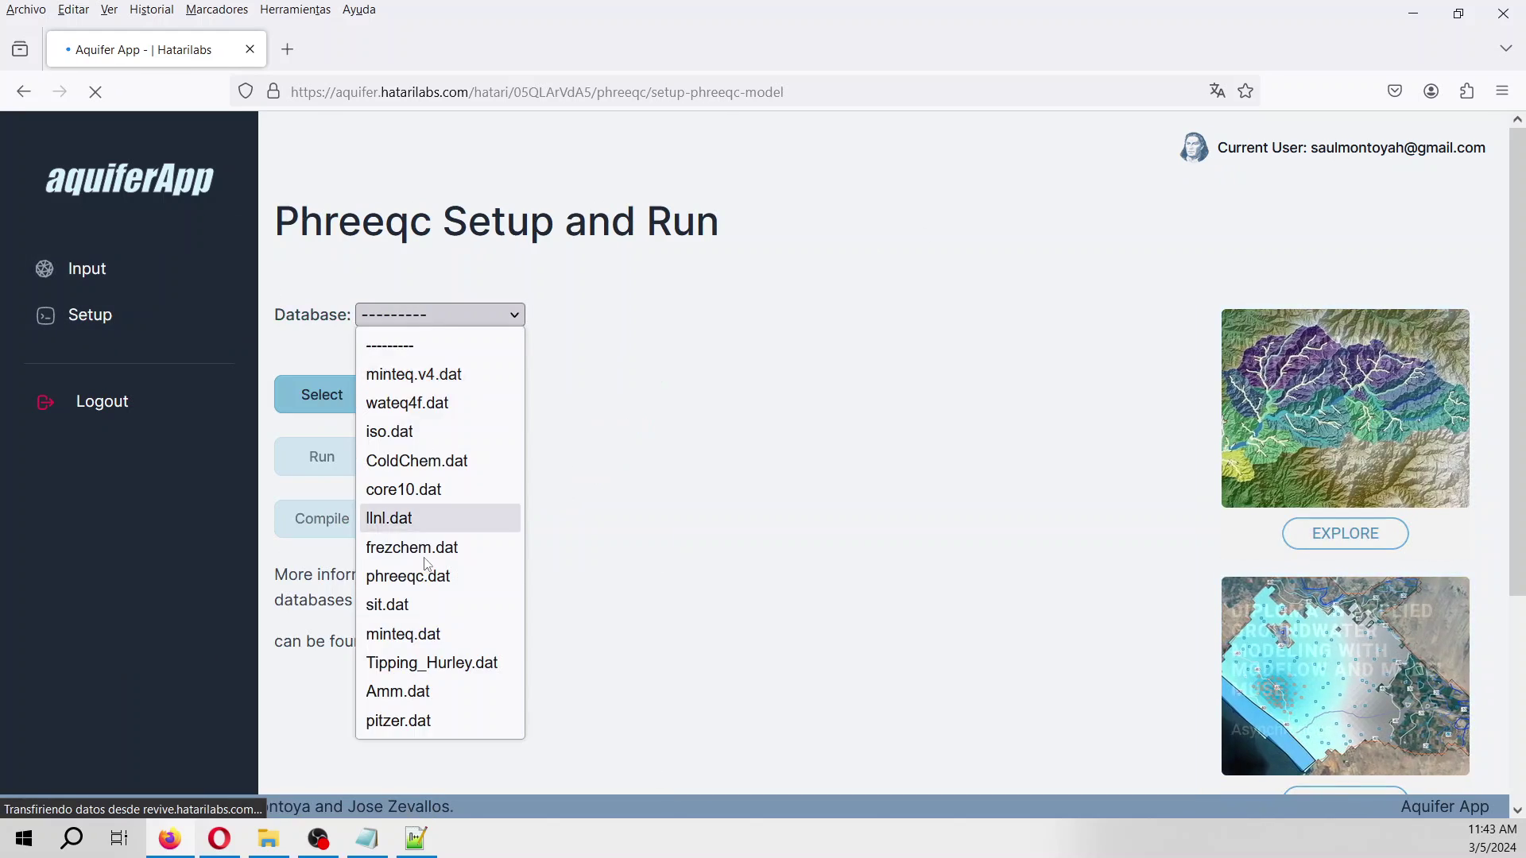
{"action": "left_click", "coordinate": [425, 583]}
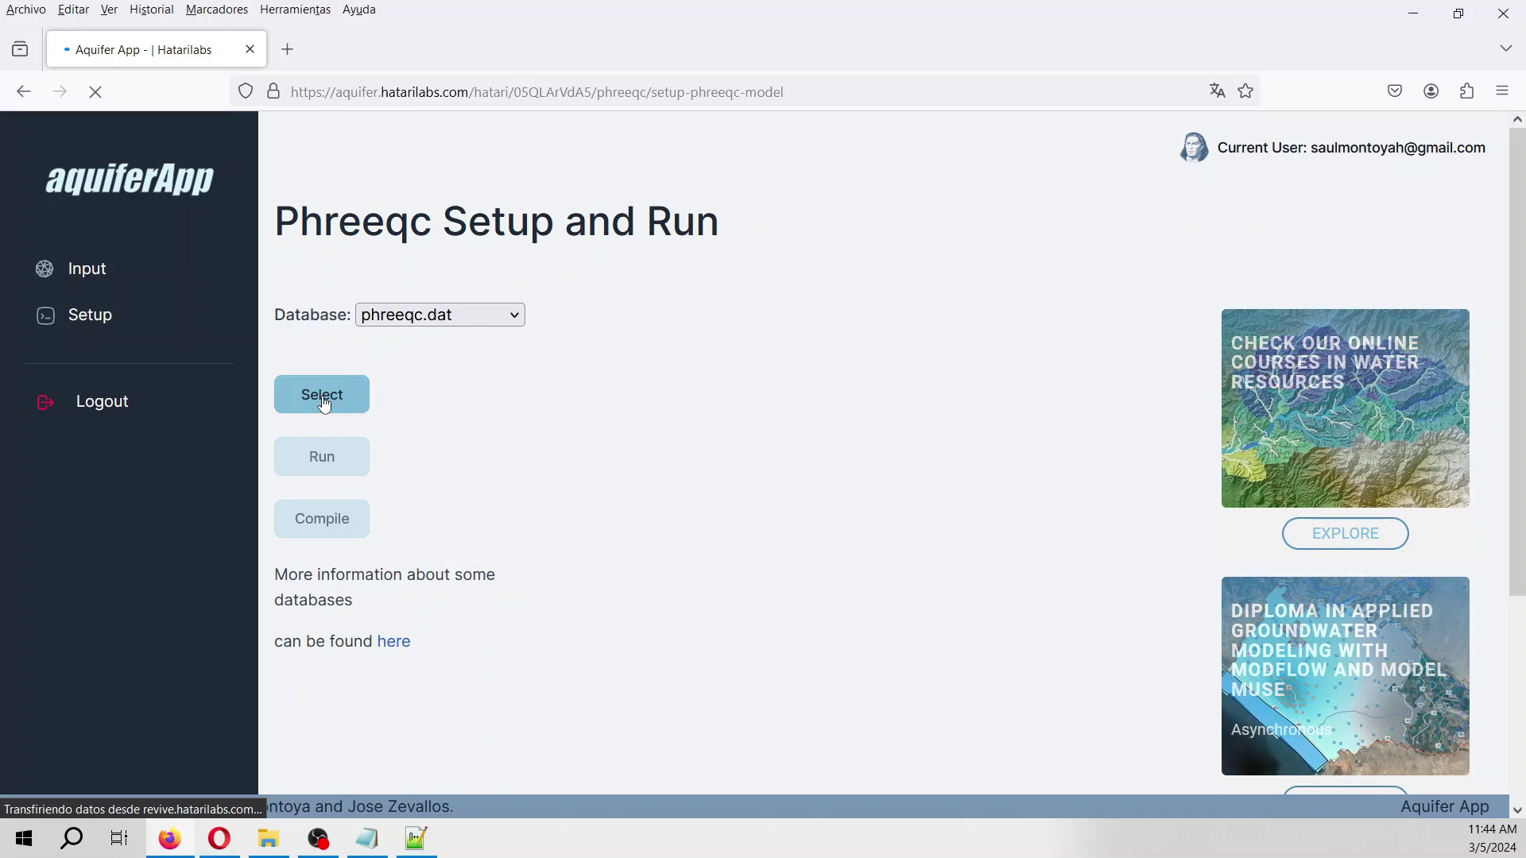
{"action": "left_click", "coordinate": [324, 406]}
{"action": "left_click", "coordinate": [326, 467]}
{"action": "scroll", "coordinate": [915, 543], "scroll_direction": "down", "scroll_amount": 4}
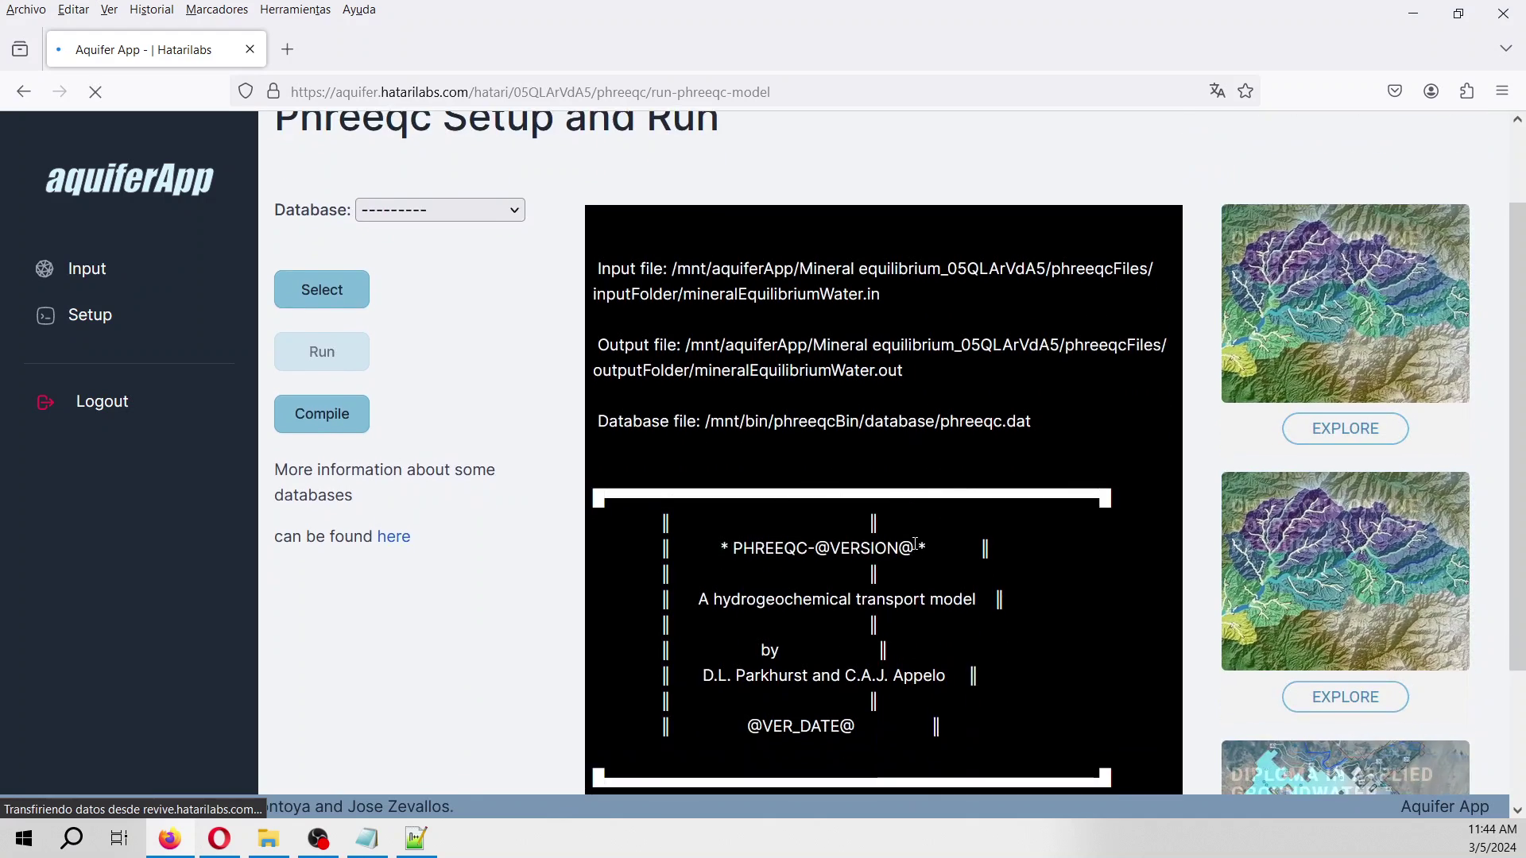
Compile the run and view simulation 1's raw output down to Fluorite's −0.15 saturation index.
{"action": "scroll", "coordinate": [915, 544], "scroll_direction": "up", "scroll_amount": 4}
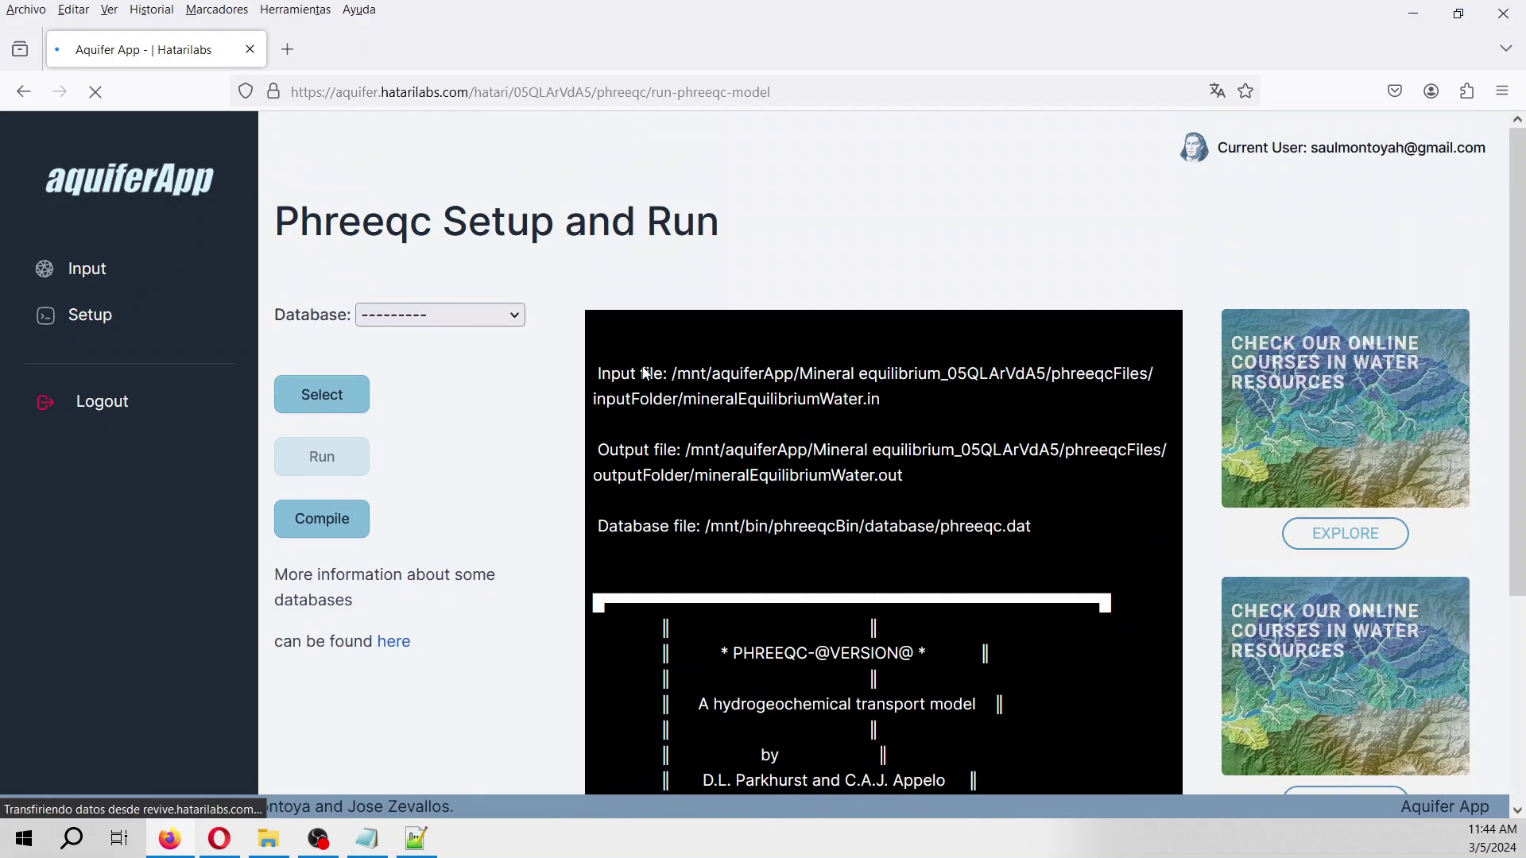
{"action": "left_click", "coordinate": [302, 523]}
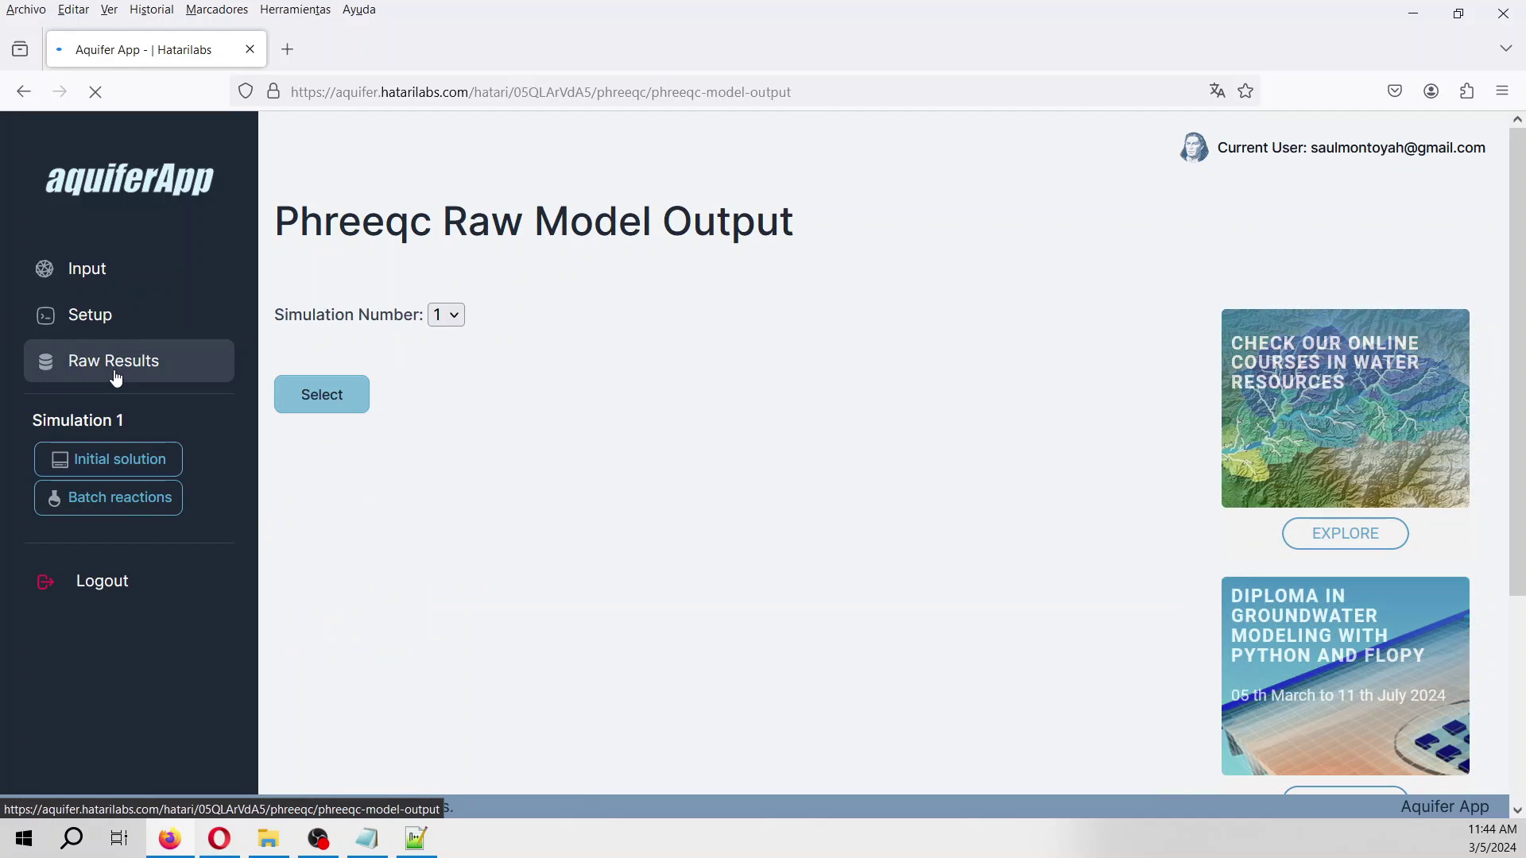
{"action": "left_click", "coordinate": [344, 395]}
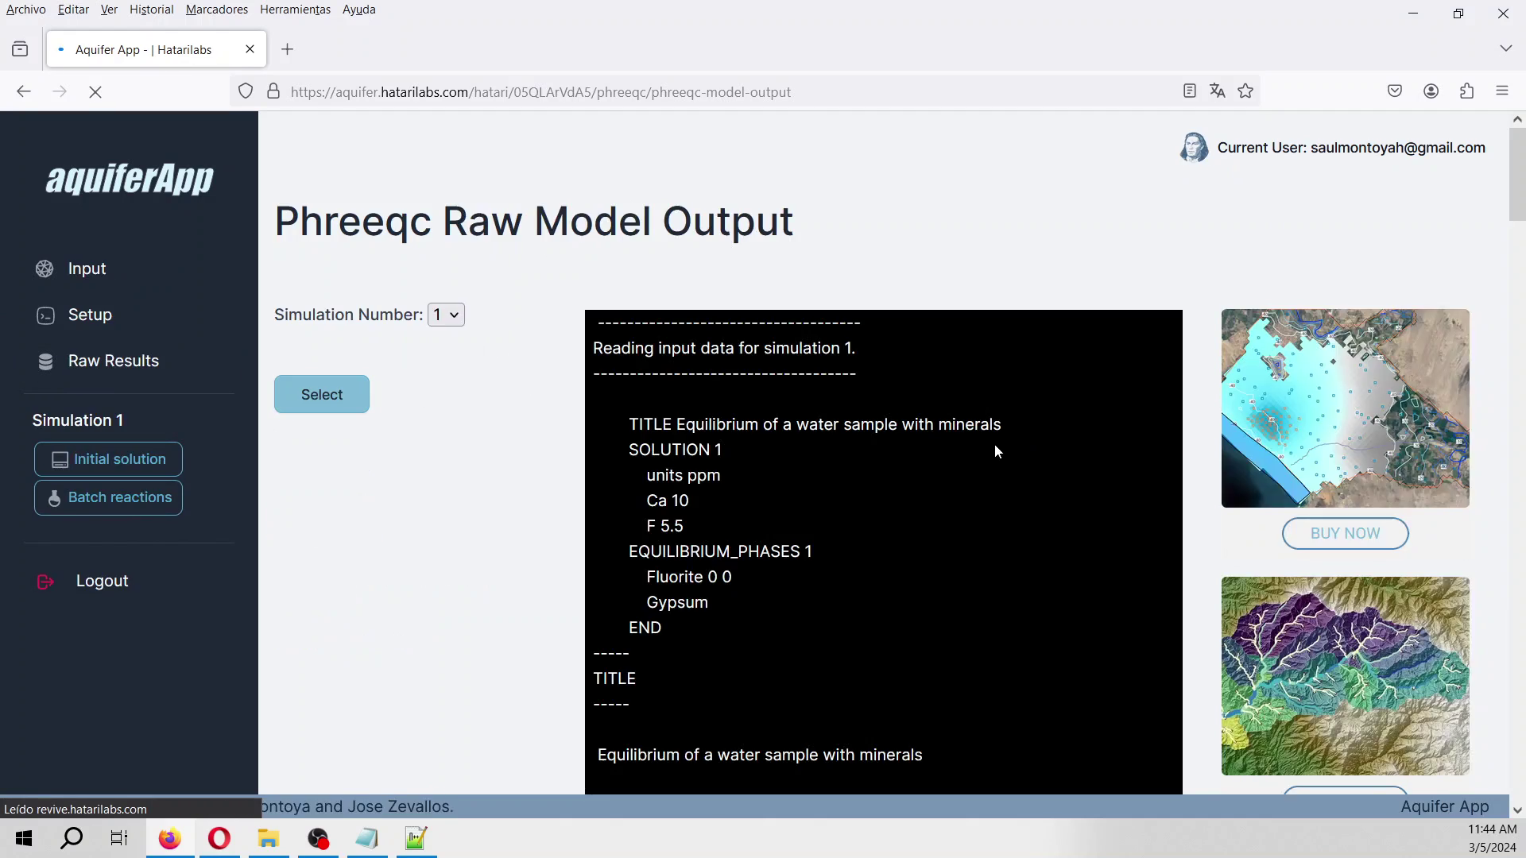
{"action": "scroll", "coordinate": [971, 448], "scroll_direction": "down", "scroll_amount": 6}
{"action": "scroll", "coordinate": [969, 440], "scroll_direction": "down", "scroll_amount": 15}
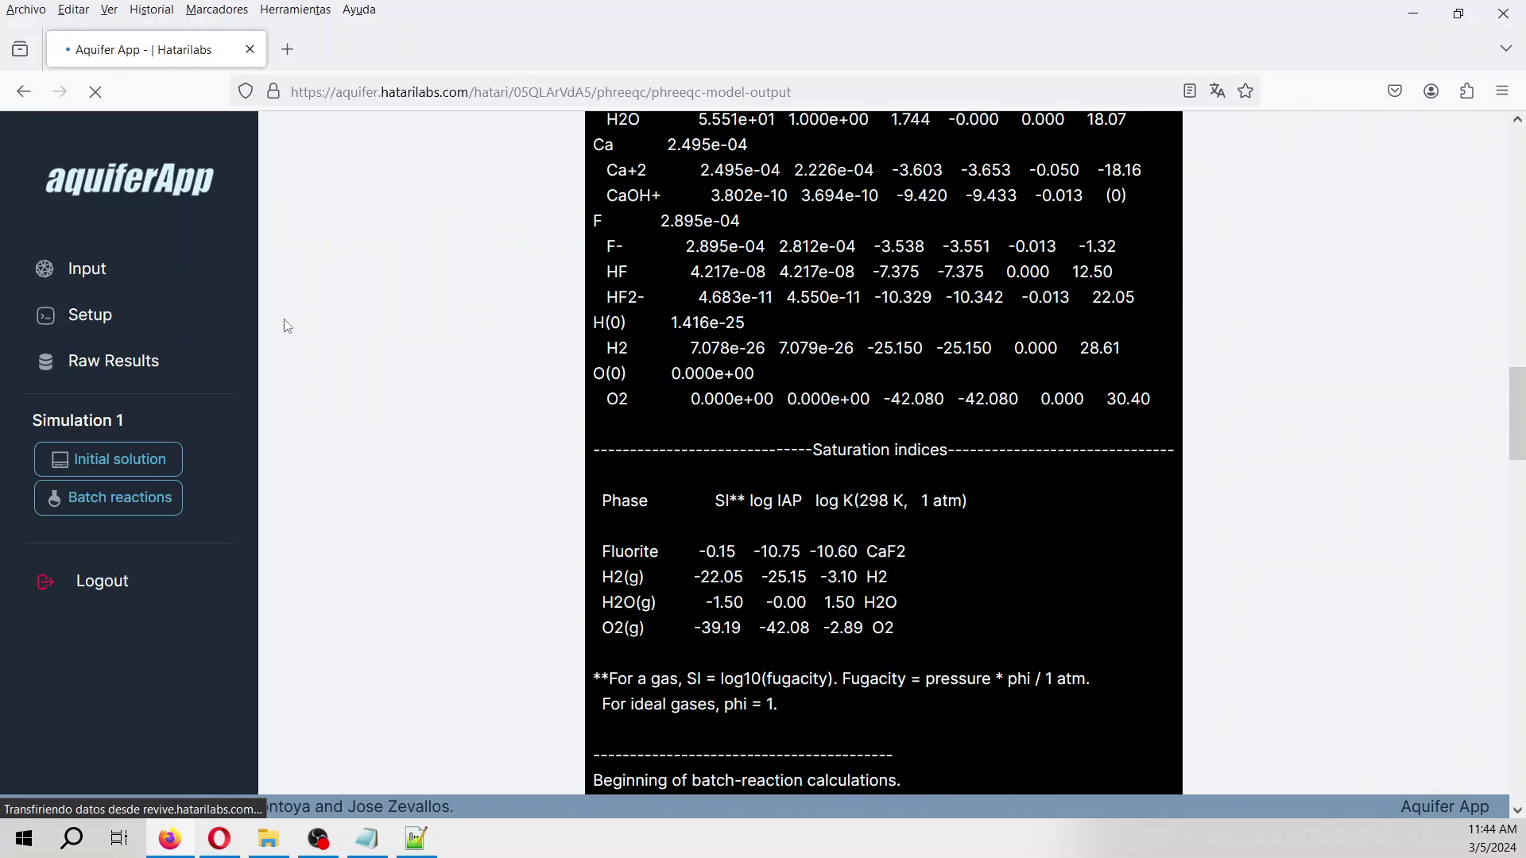
{"action": "left_click", "coordinate": [111, 459]}
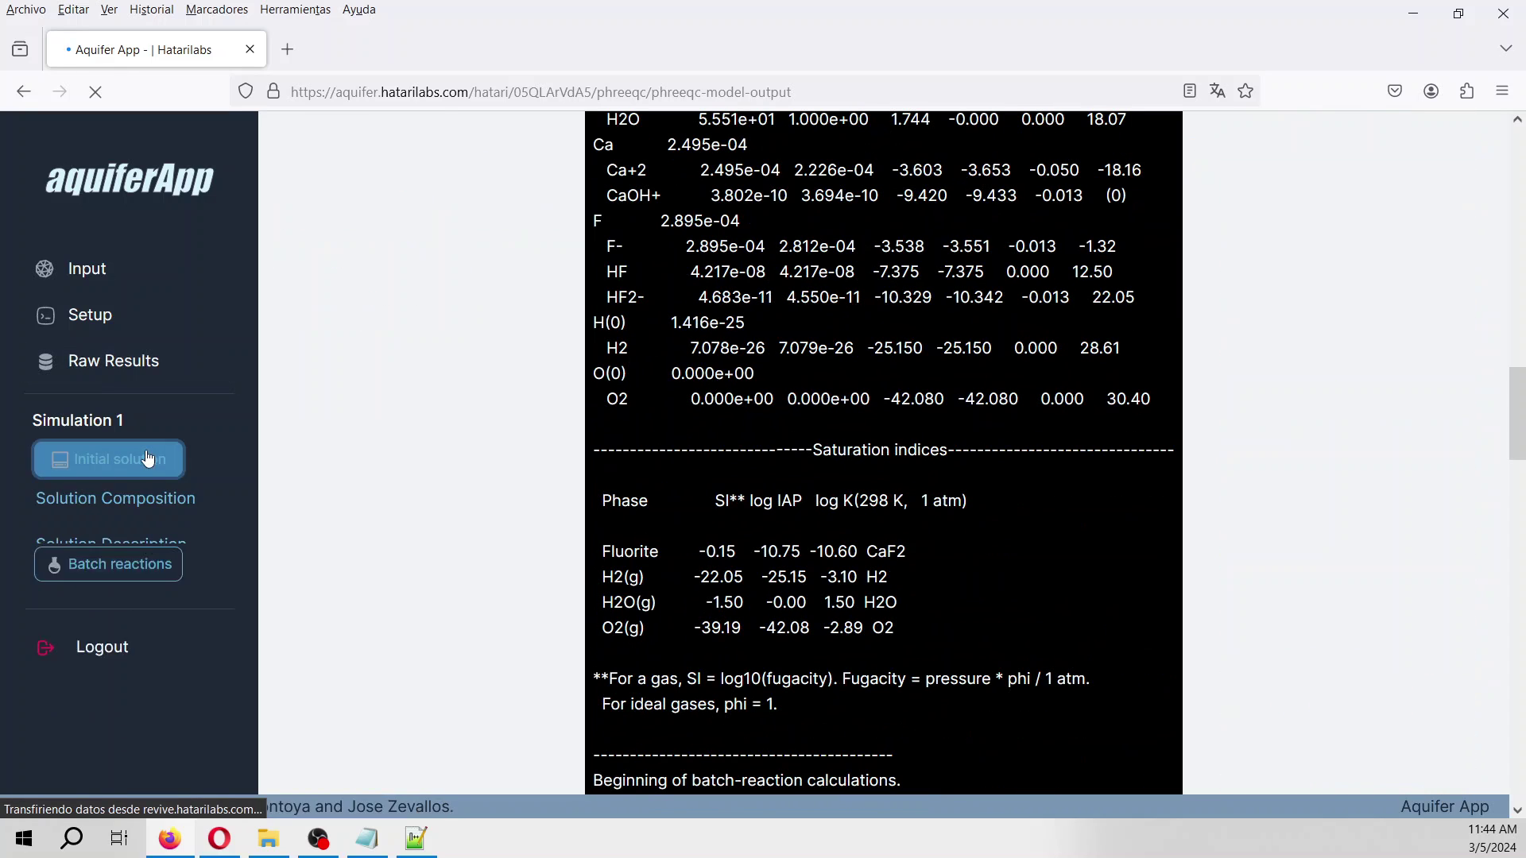
Open the initial solution's composition and description, and highlight the 2.657000e+01 percent error.
{"action": "left_click", "coordinate": [117, 509]}
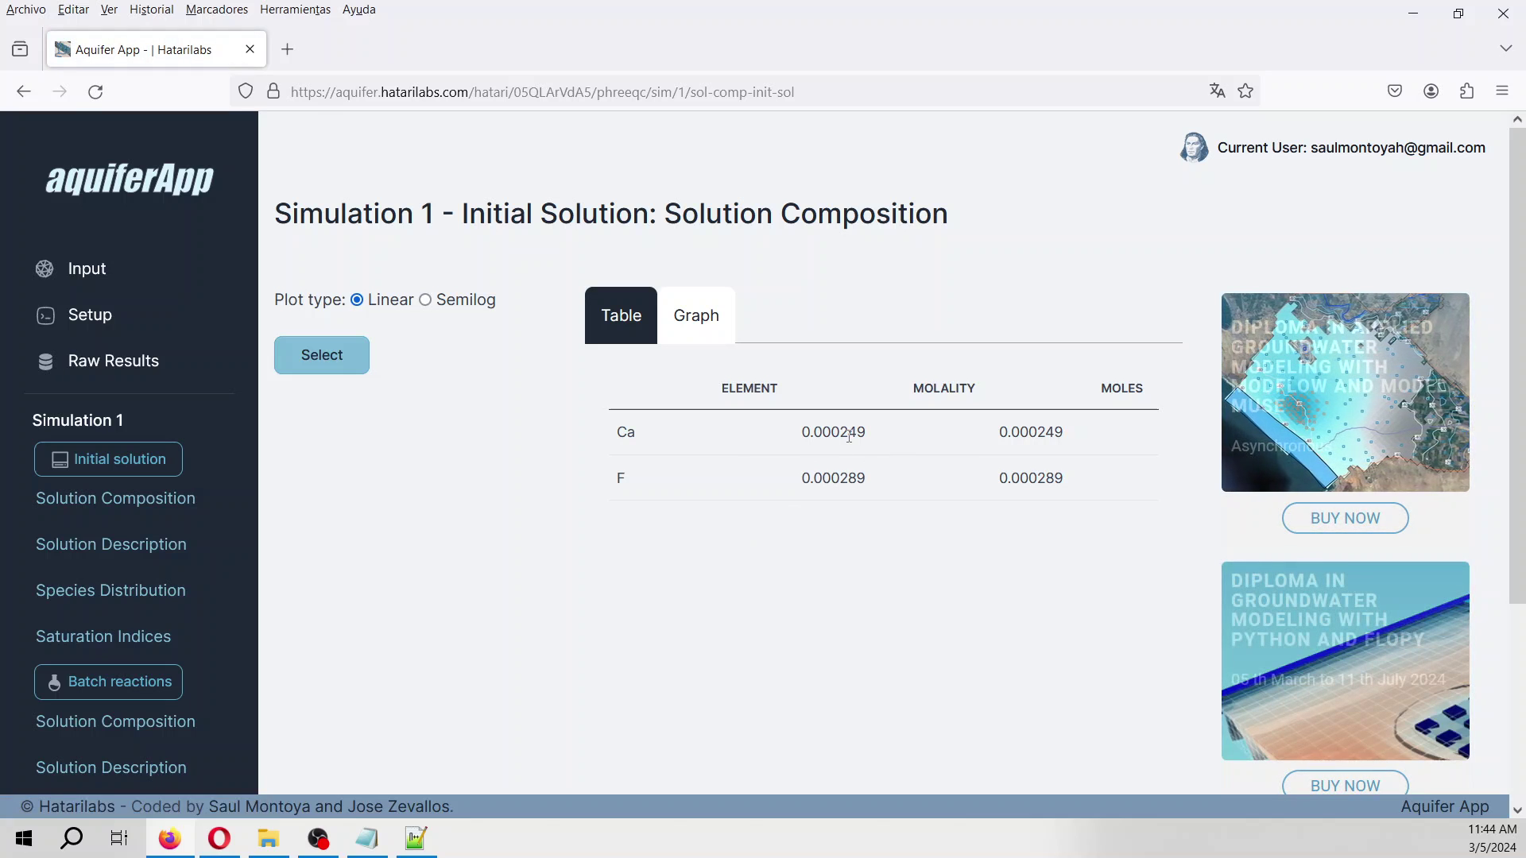
{"action": "left_click", "coordinate": [158, 543]}
{"action": "scroll", "coordinate": [951, 515], "scroll_direction": "down", "scroll_amount": 3}
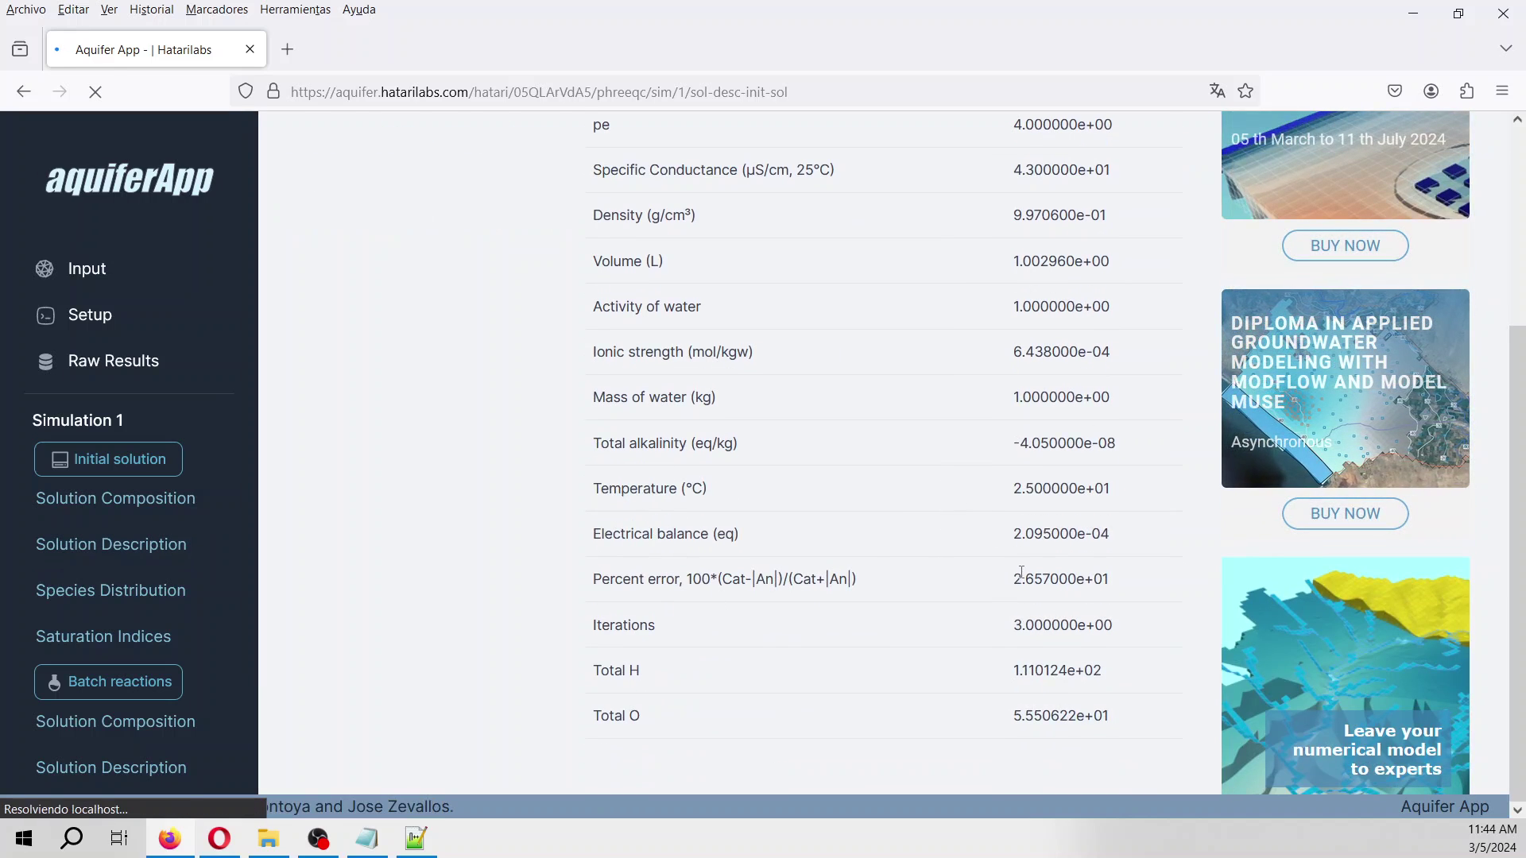
{"action": "left_click_drag", "start_coordinate": [1011, 584], "coordinate": [1193, 576]}
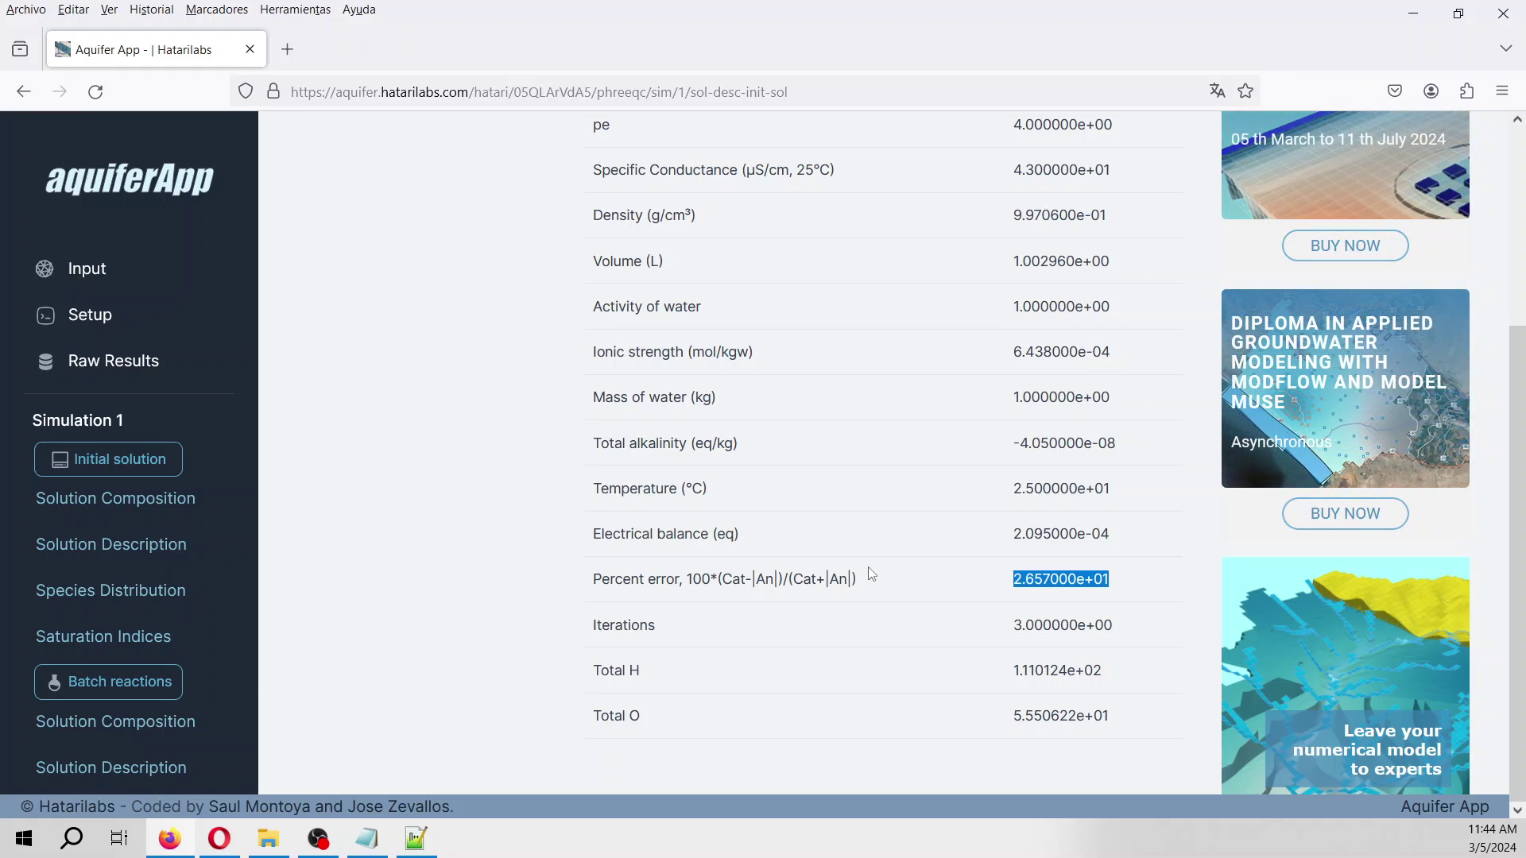
Show initial-solution By Element molality charts and scroll through Water, Ca, F, H(0) and O(0).
{"action": "left_click", "coordinate": [153, 588]}
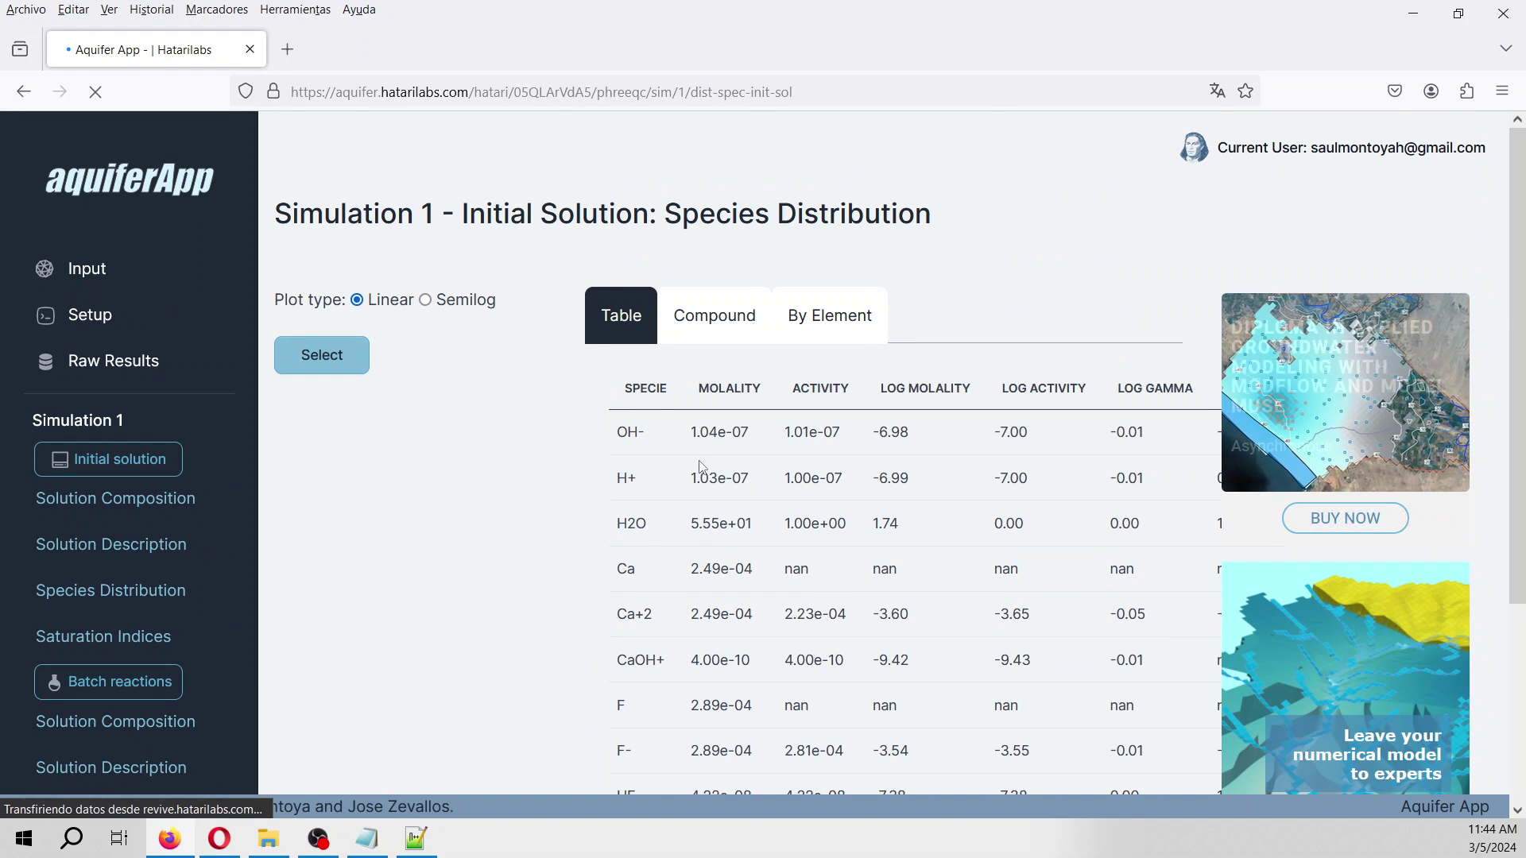
{"action": "left_click", "coordinate": [850, 317]}
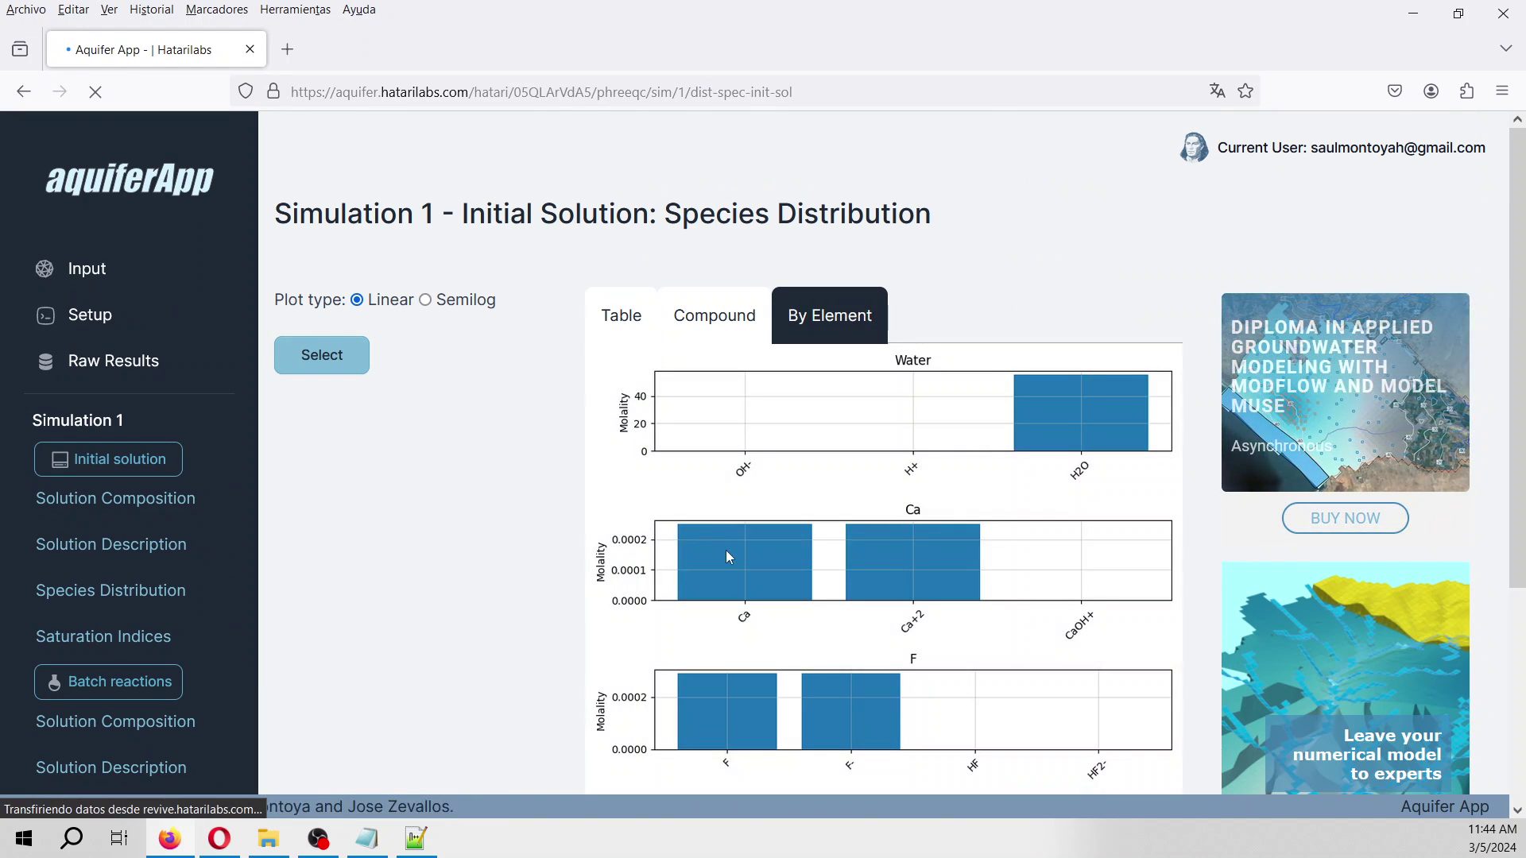
{"action": "scroll", "coordinate": [731, 557], "scroll_direction": "down", "scroll_amount": 2}
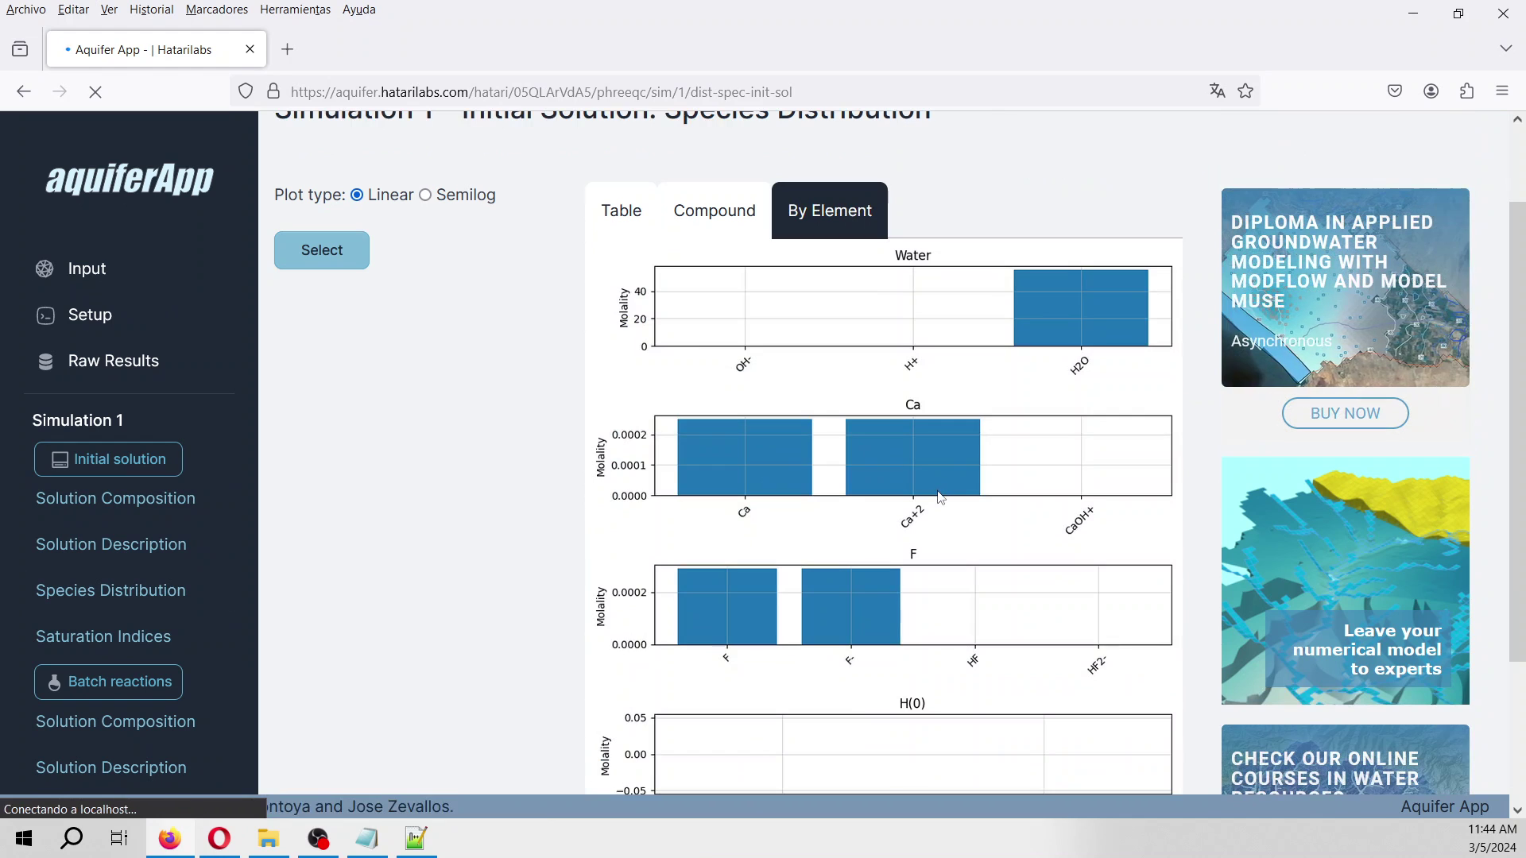
{"action": "scroll", "coordinate": [974, 481], "scroll_direction": "down", "scroll_amount": 3}
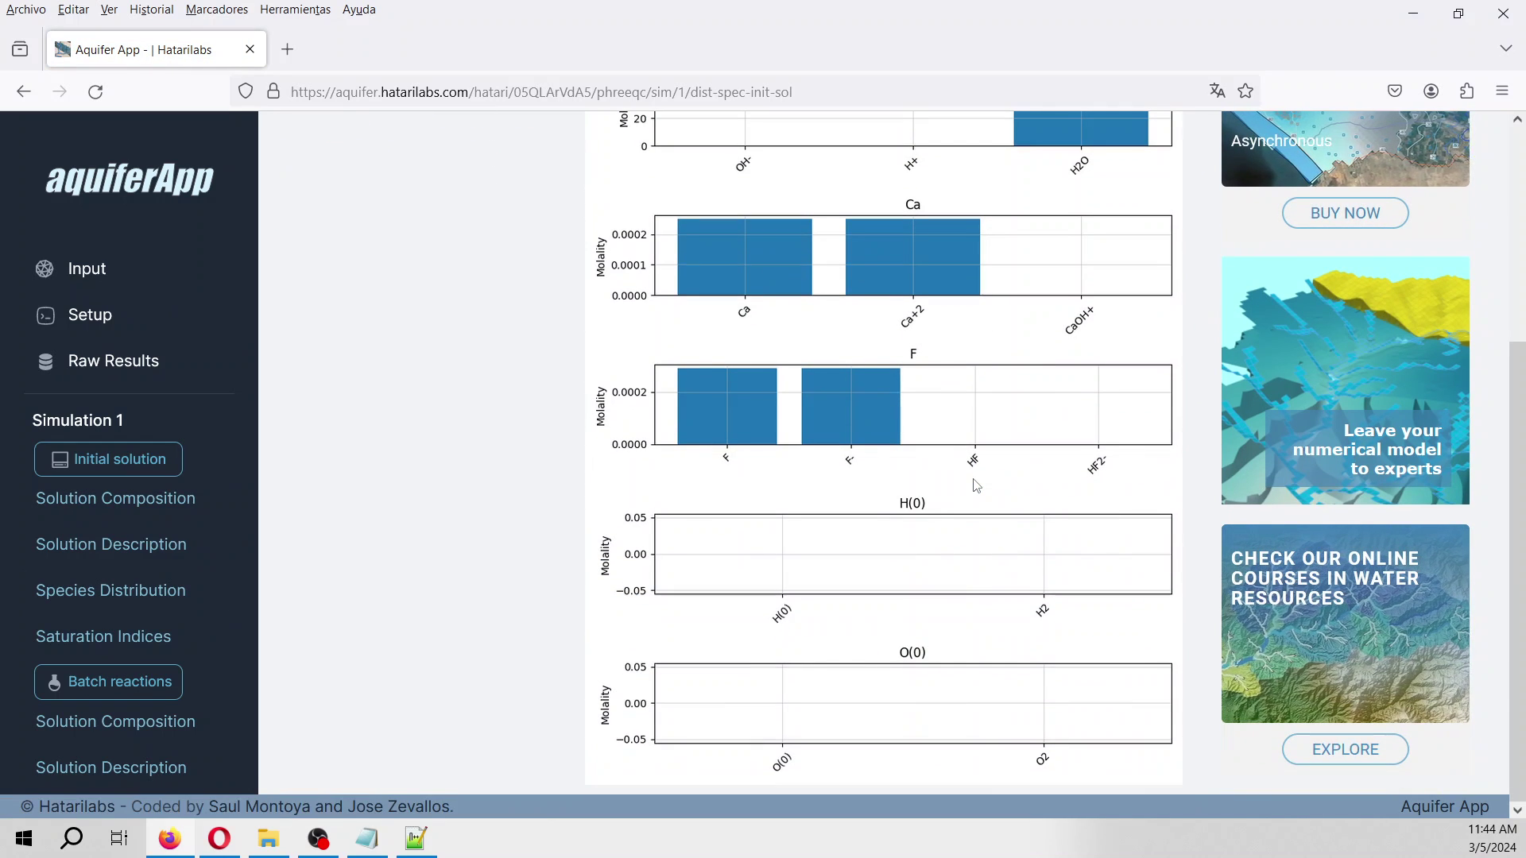
{"action": "scroll", "coordinate": [974, 481], "scroll_direction": "up", "scroll_amount": 3}
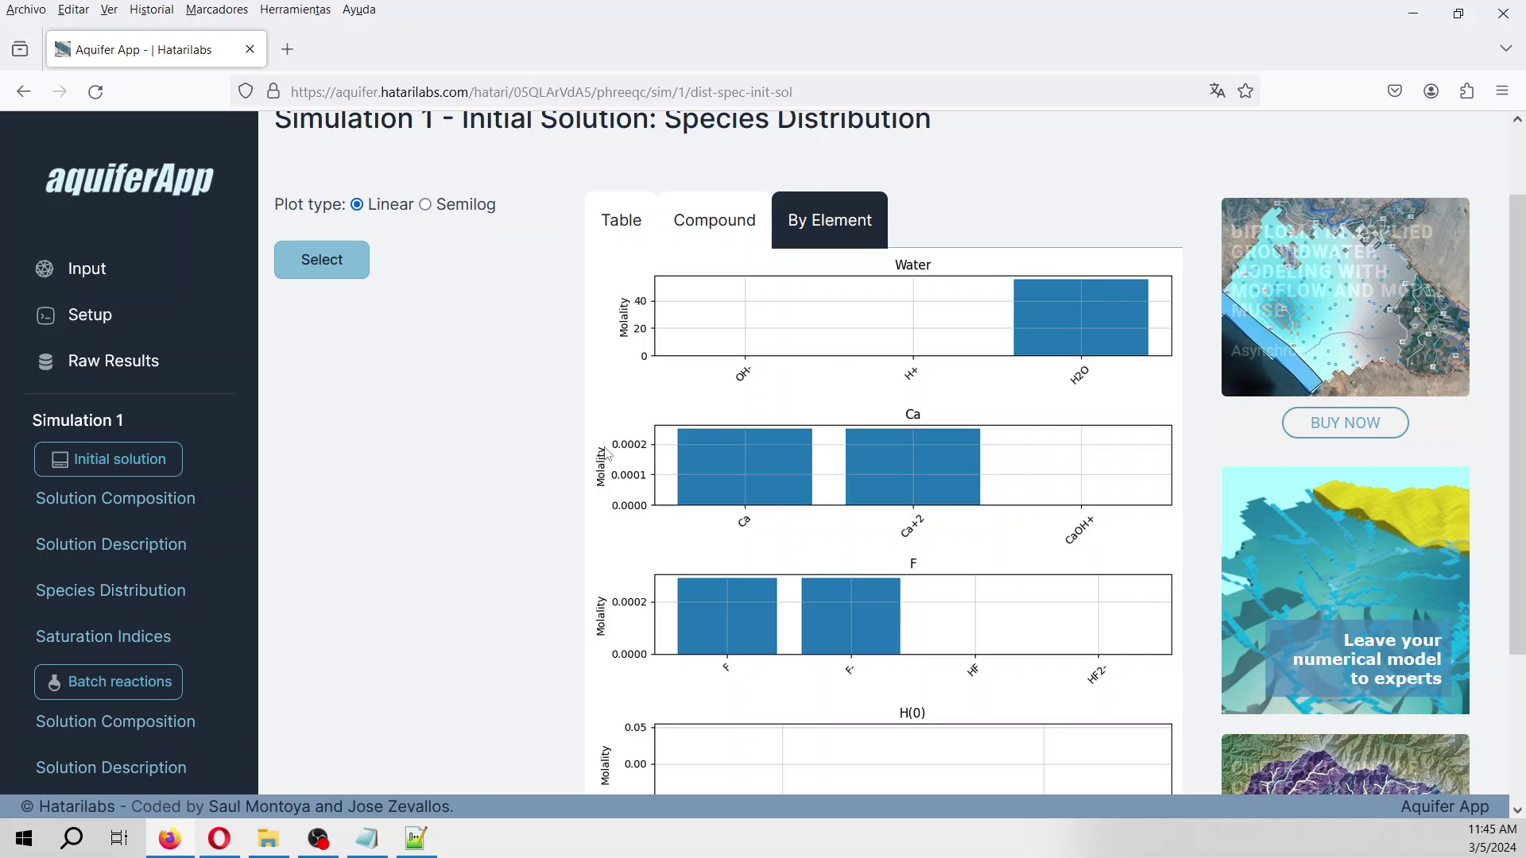
{"action": "scroll", "coordinate": [159, 572], "scroll_direction": "down", "scroll_amount": 3}
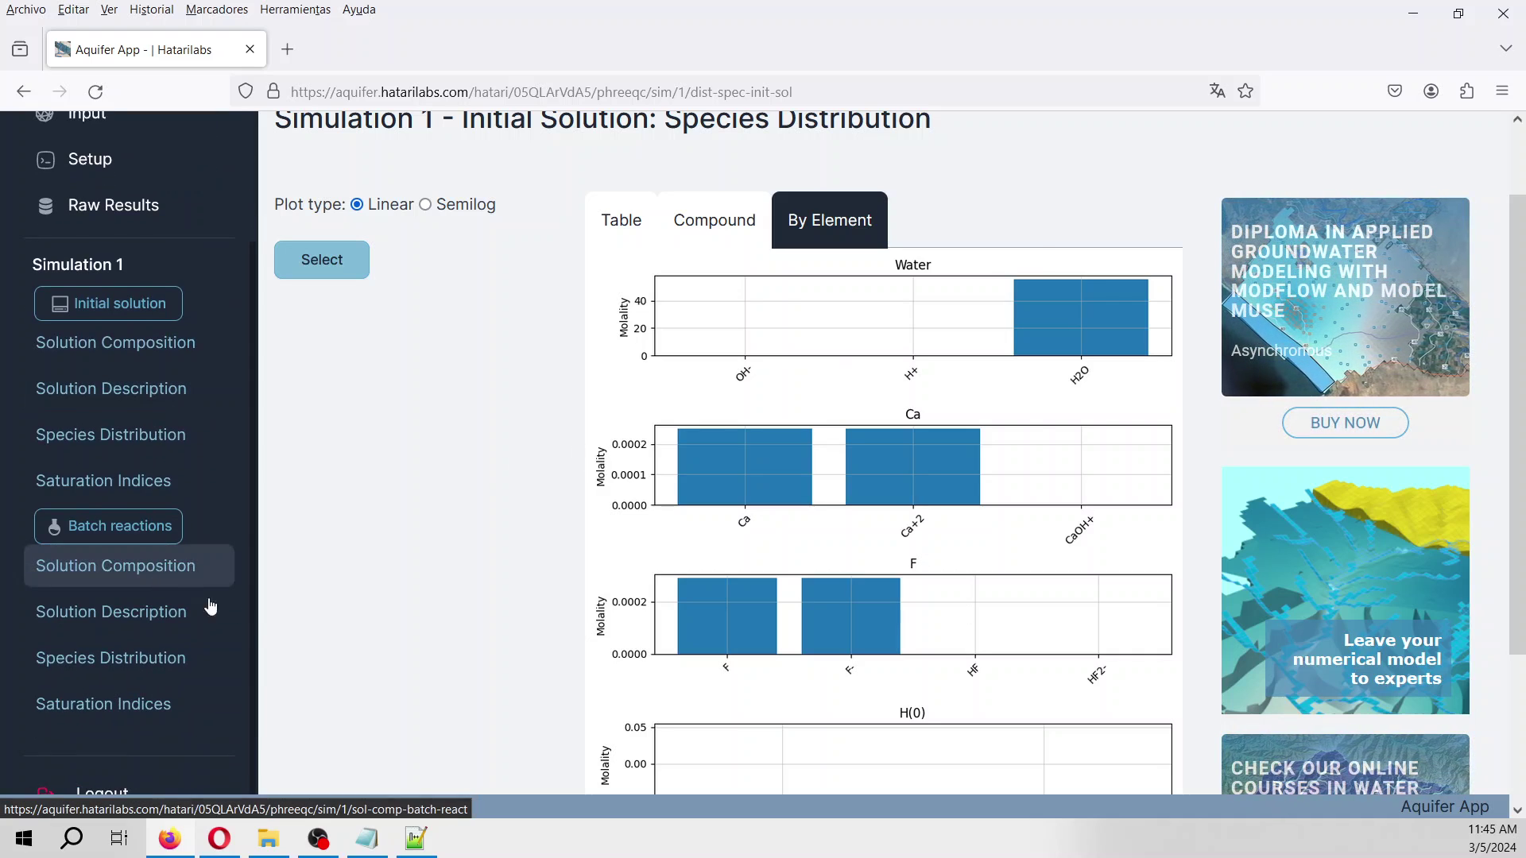
Load the batch 1 composition table: Ca 0.015120, F 0.000084, S 0.014980 molality.
{"action": "left_click", "coordinate": [152, 585]}
{"action": "left_click", "coordinate": [321, 416]}
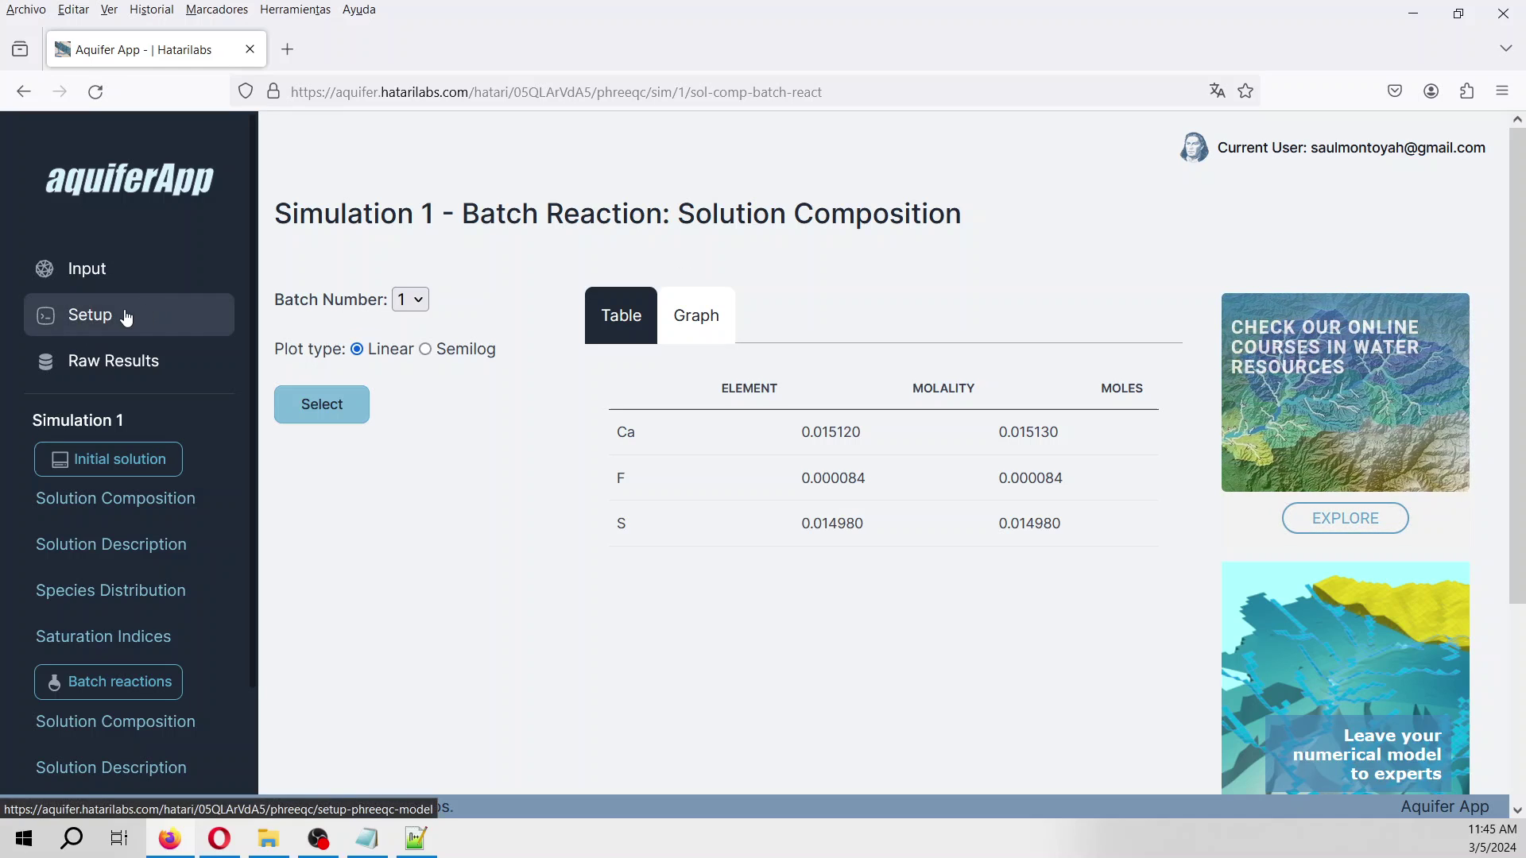
Bring up simulation 1's raw Phreeqc output and scroll to the batch-reaction phase assemblage.
{"action": "left_click", "coordinate": [113, 361]}
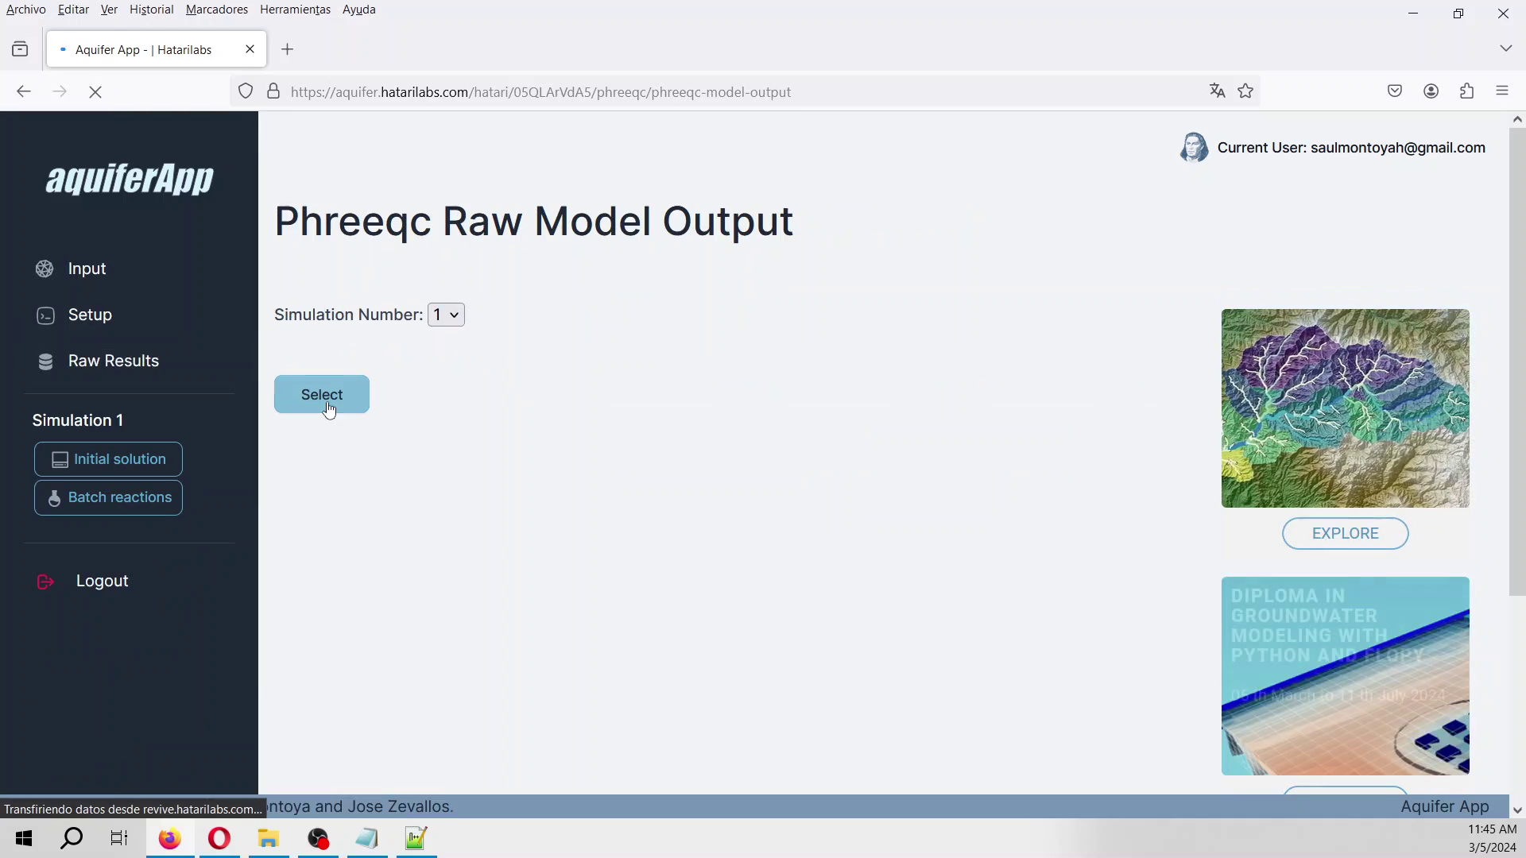
{"action": "left_click", "coordinate": [322, 397]}
{"action": "scroll", "coordinate": [696, 534], "scroll_direction": "down", "scroll_amount": 8}
{"action": "scroll", "coordinate": [696, 534], "scroll_direction": "down", "scroll_amount": 15}
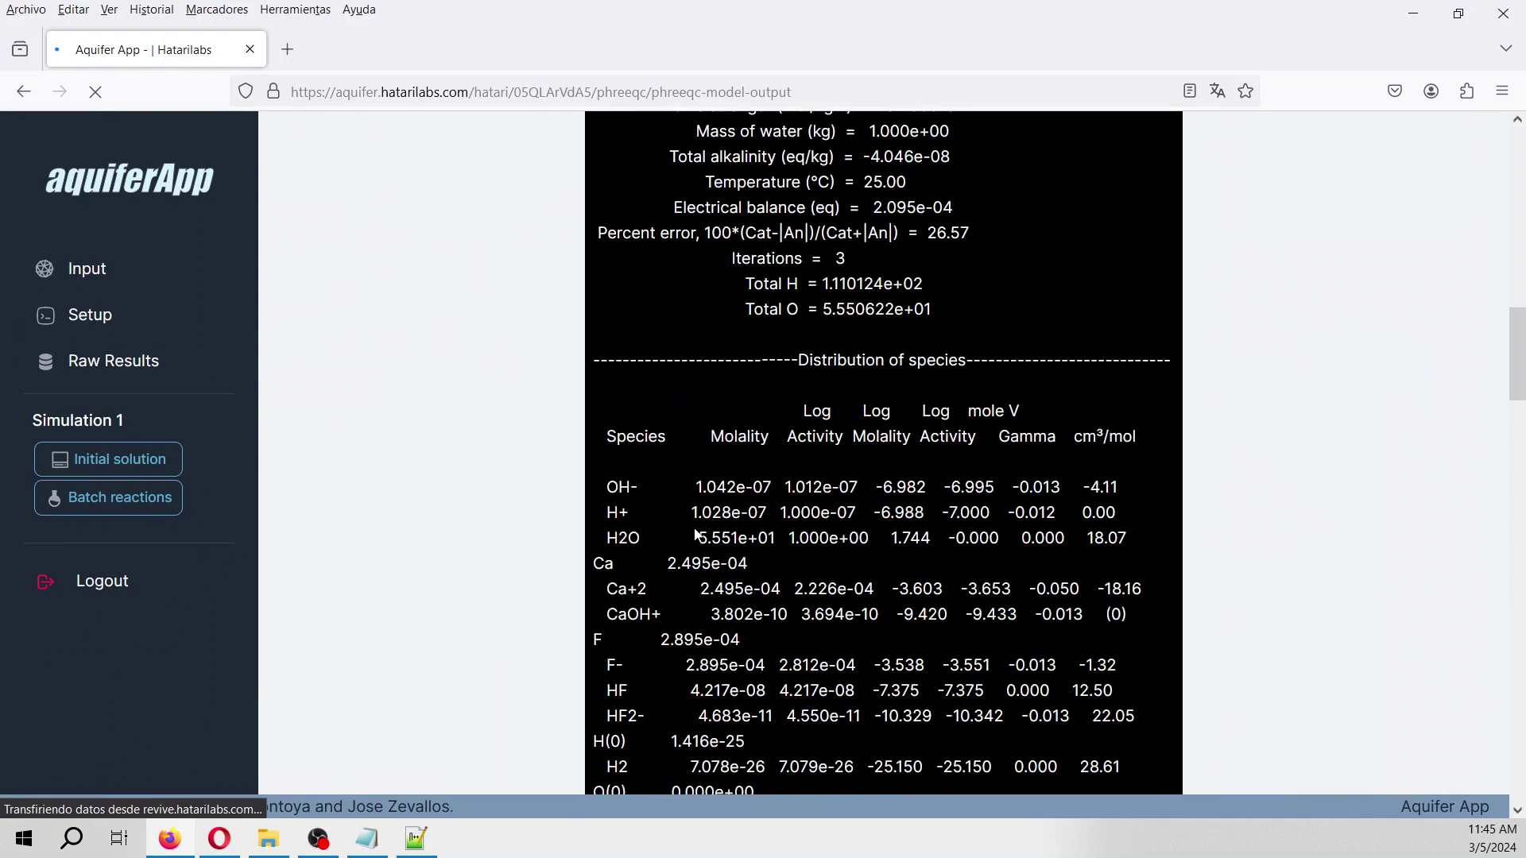
{"action": "scroll", "coordinate": [696, 528], "scroll_direction": "down", "scroll_amount": 4}
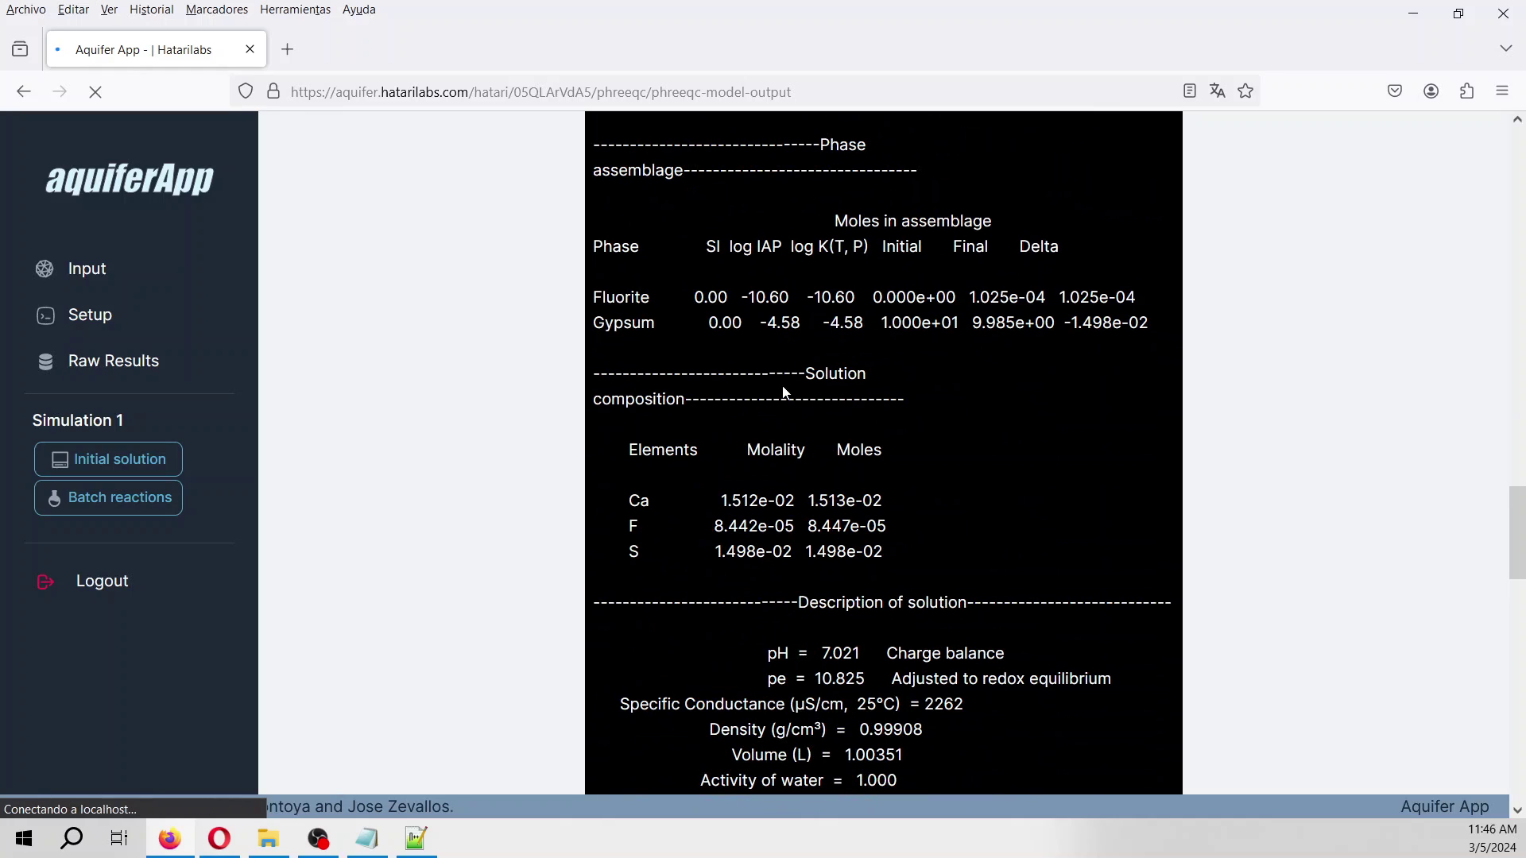
{"action": "scroll", "coordinate": [783, 394], "scroll_direction": "up", "scroll_amount": 1}
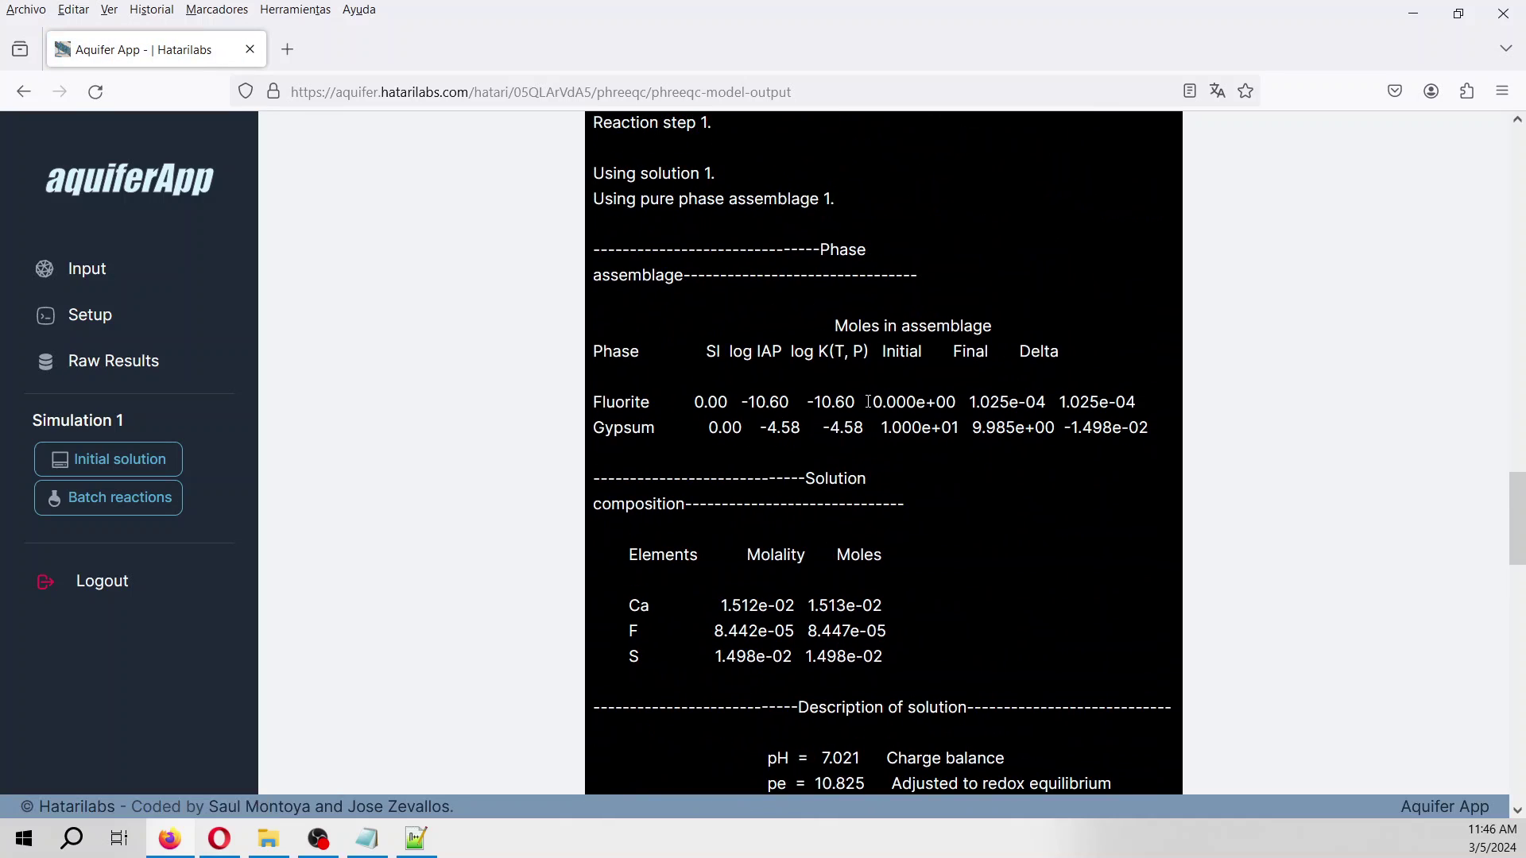
Highlight Fluorite's final 1.025e-04 and Gypsum's 1.000e+01 initial and 9.985e+00 final moles.
{"action": "left_click_drag", "start_coordinate": [872, 406], "coordinate": [1050, 403]}
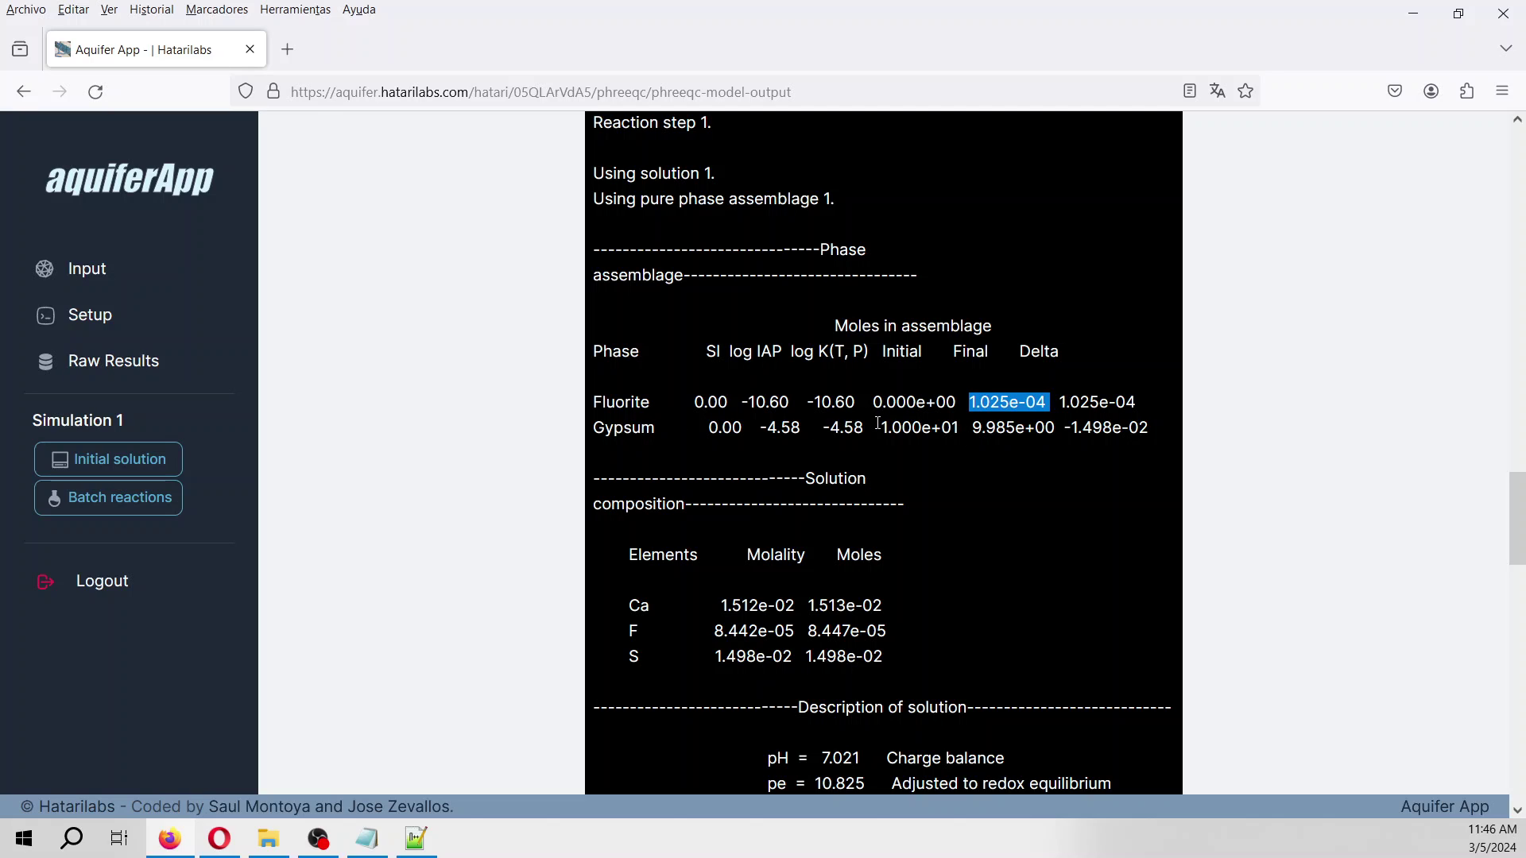
{"action": "left_click_drag", "start_coordinate": [878, 426], "coordinate": [975, 428]}
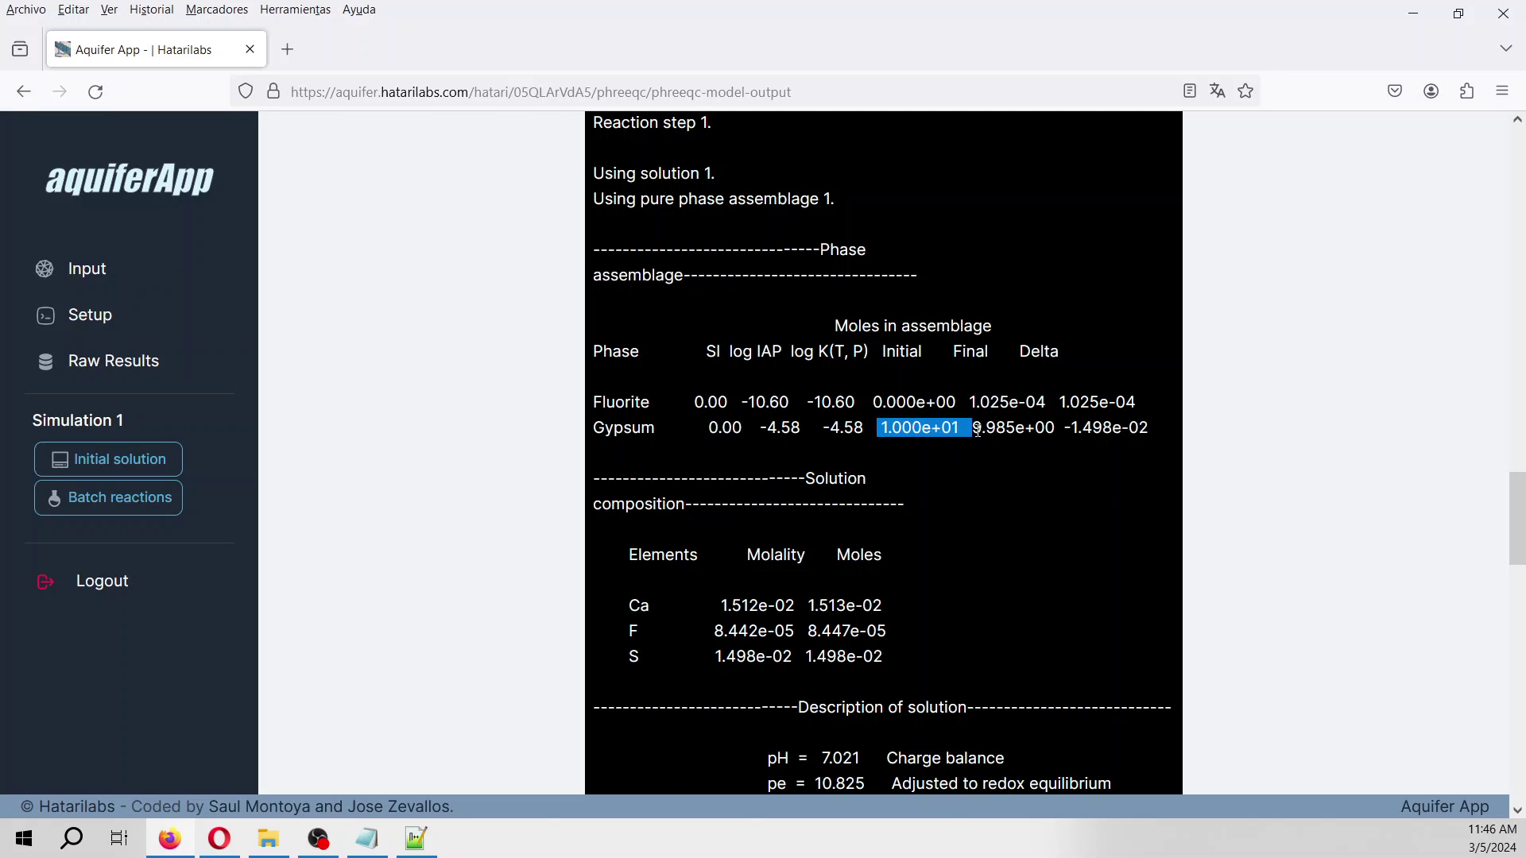
{"action": "left_click", "coordinate": [975, 430]}
{"action": "left_click_drag", "start_coordinate": [975, 430], "coordinate": [1067, 430]}
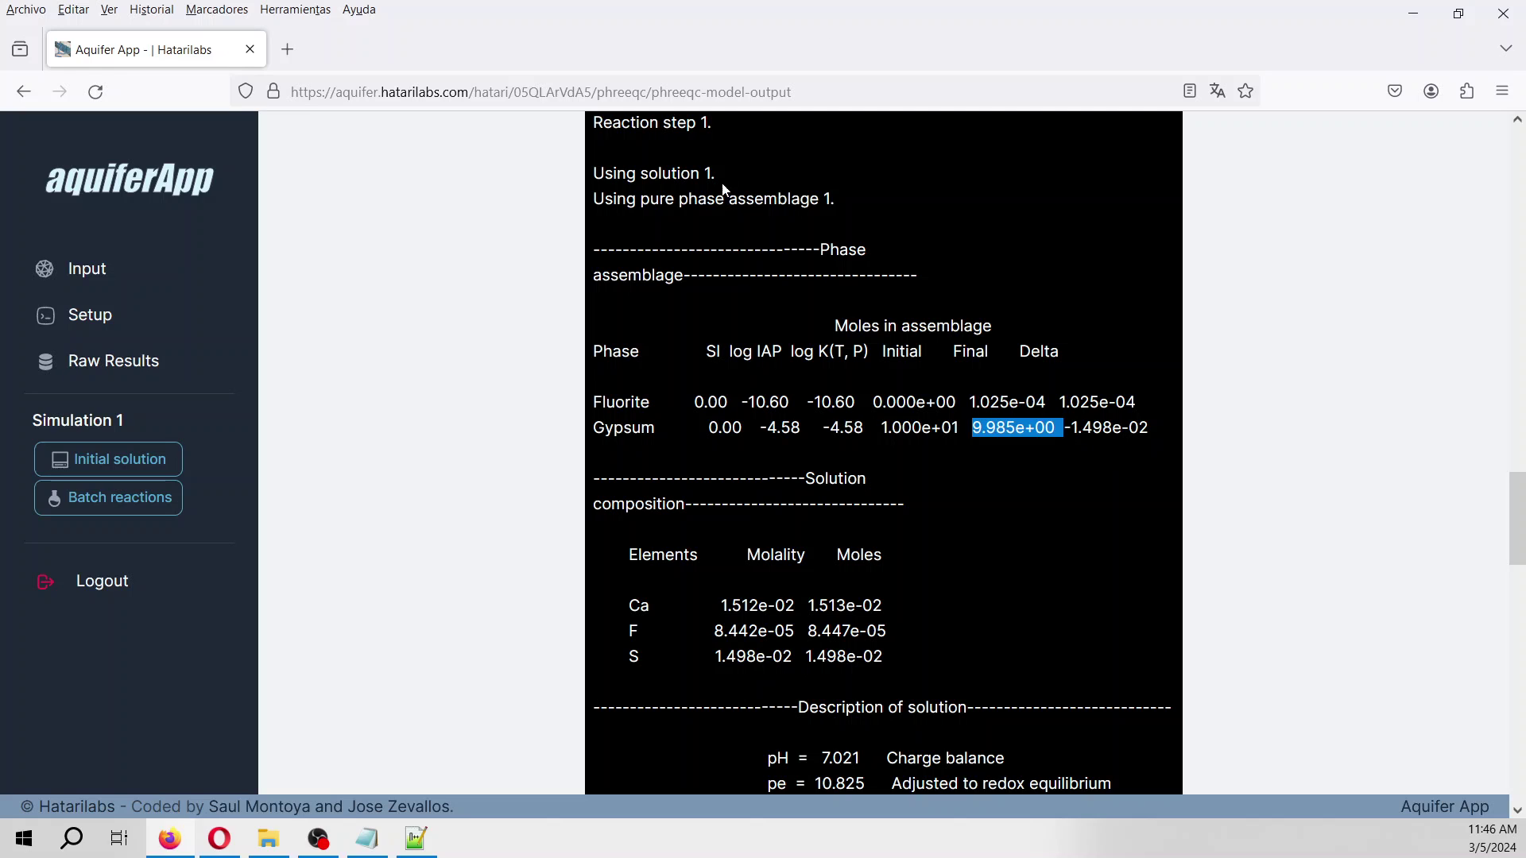
Highlight the Ca, S and F molality values in the batch solution composition.
{"action": "scroll", "coordinate": [784, 647], "scroll_direction": "up", "scroll_amount": 1}
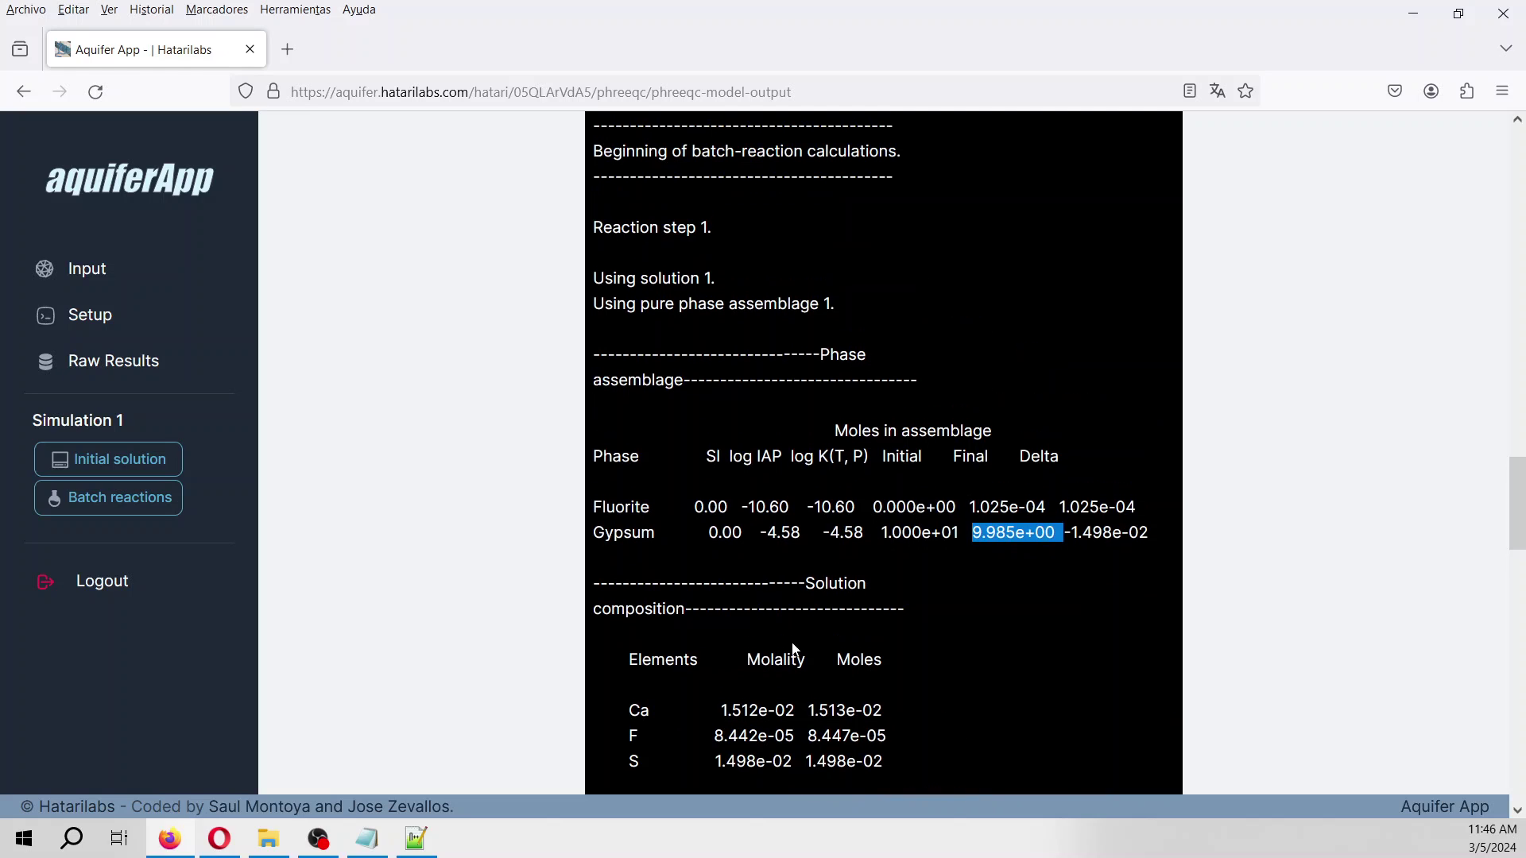
{"action": "scroll", "coordinate": [781, 640], "scroll_direction": "down", "scroll_amount": 3}
{"action": "left_click_drag", "start_coordinate": [721, 502], "coordinate": [786, 501]}
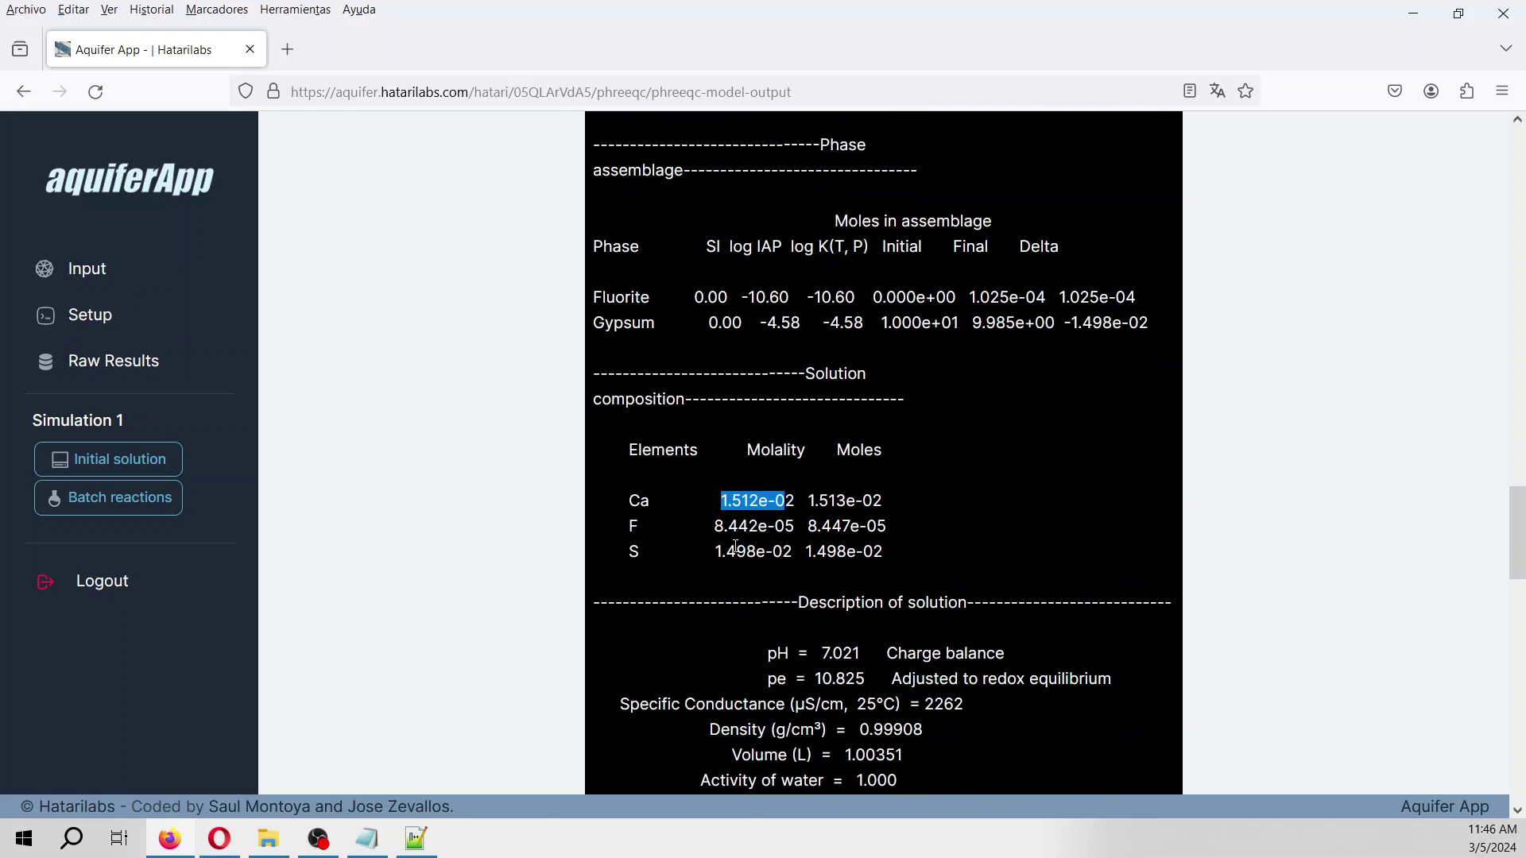
{"action": "left_click_drag", "start_coordinate": [720, 551], "coordinate": [805, 551]}
{"action": "left_click_drag", "start_coordinate": [683, 527], "coordinate": [934, 538]}
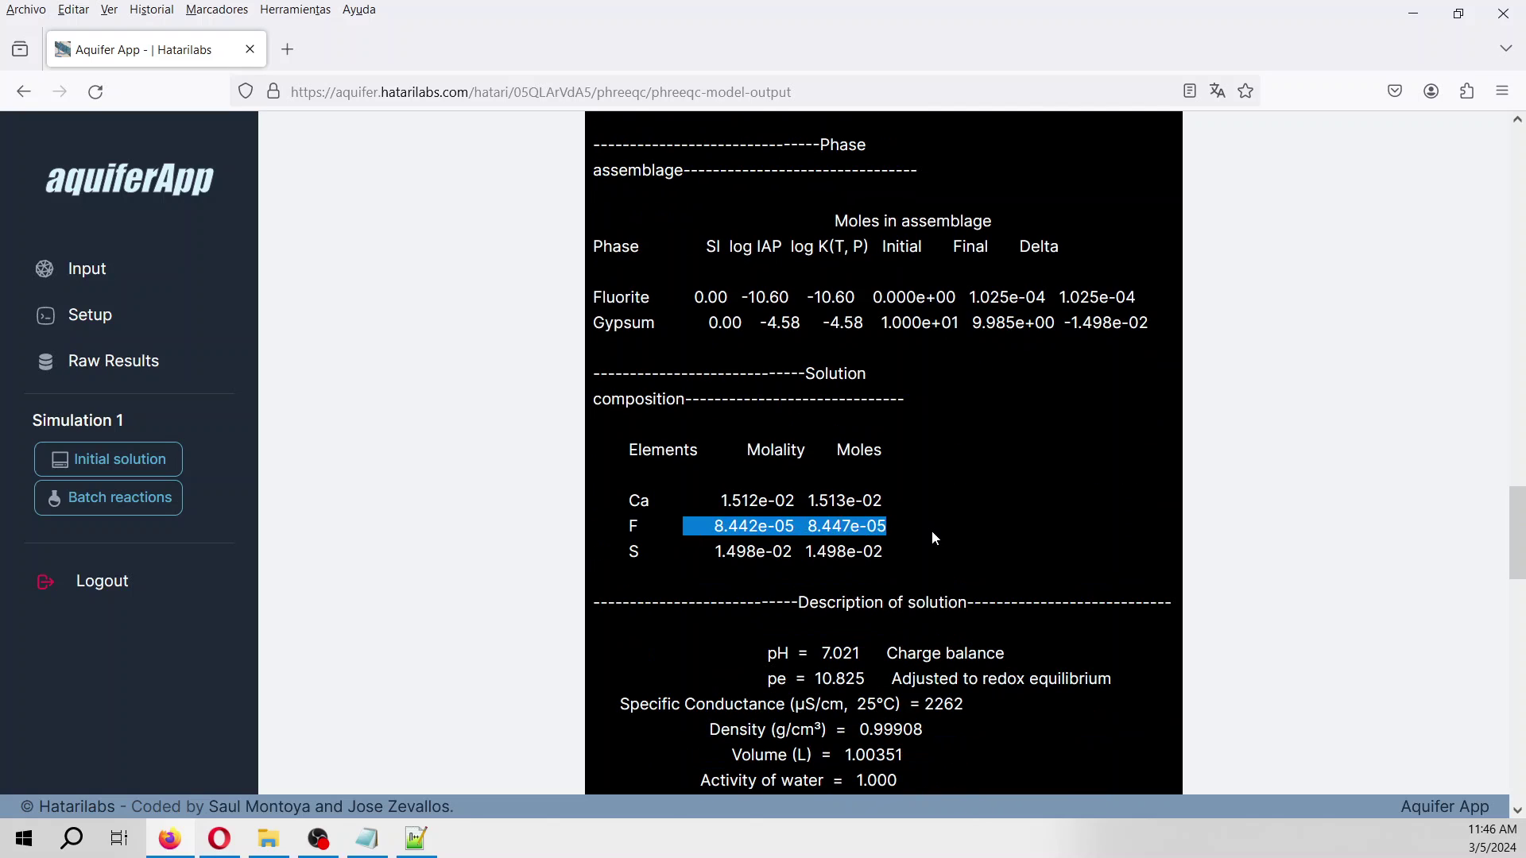
Load batch 1's species distribution and scroll through the Ca, F and S(6) molality charts.
{"action": "left_click", "coordinate": [151, 497]}
{"action": "left_click", "coordinate": [82, 640]}
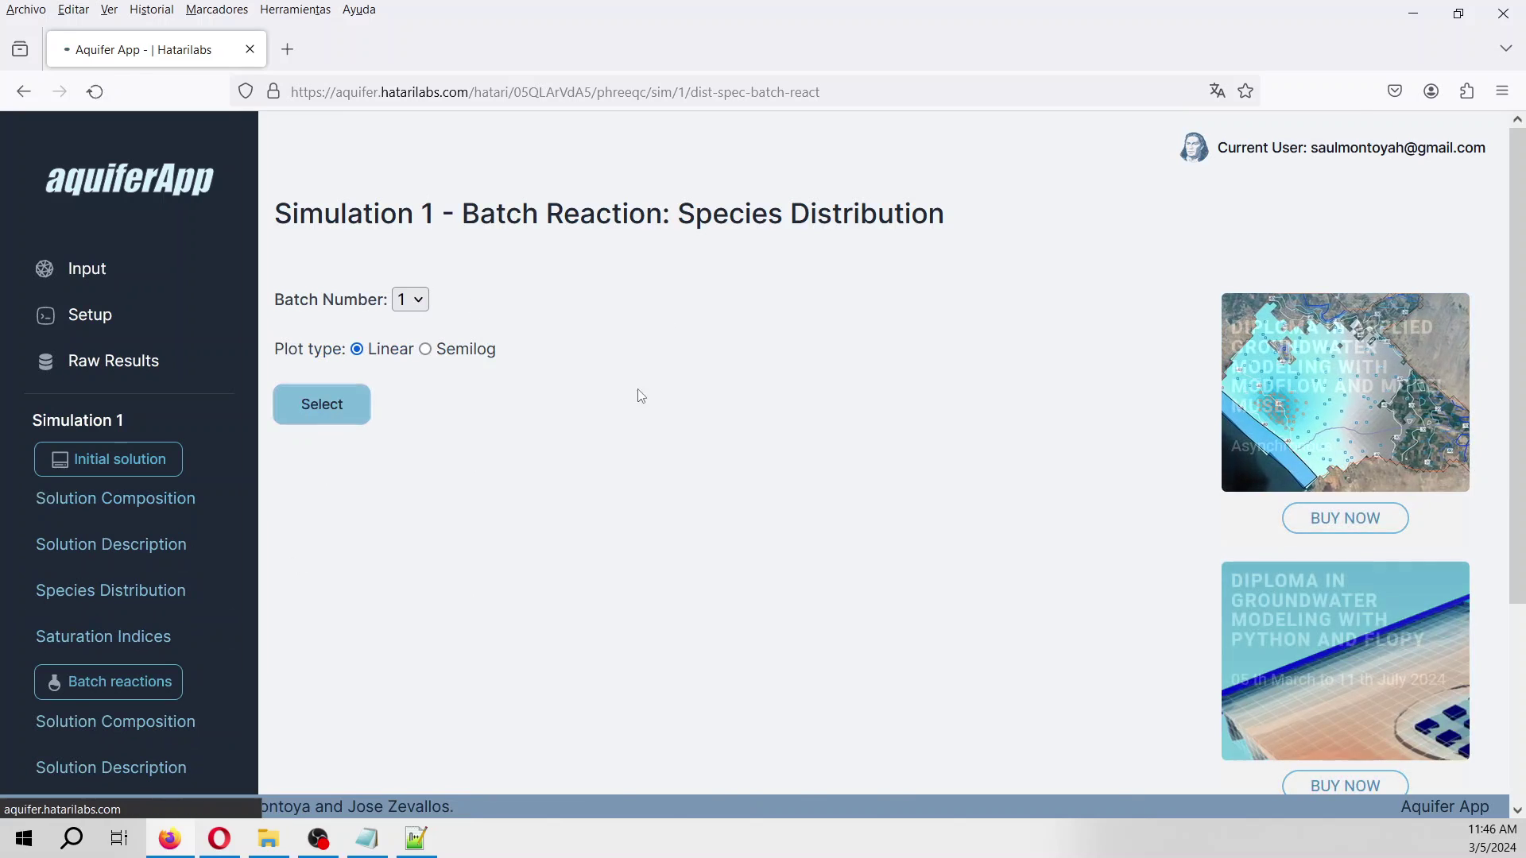
{"action": "left_click", "coordinate": [842, 318]}
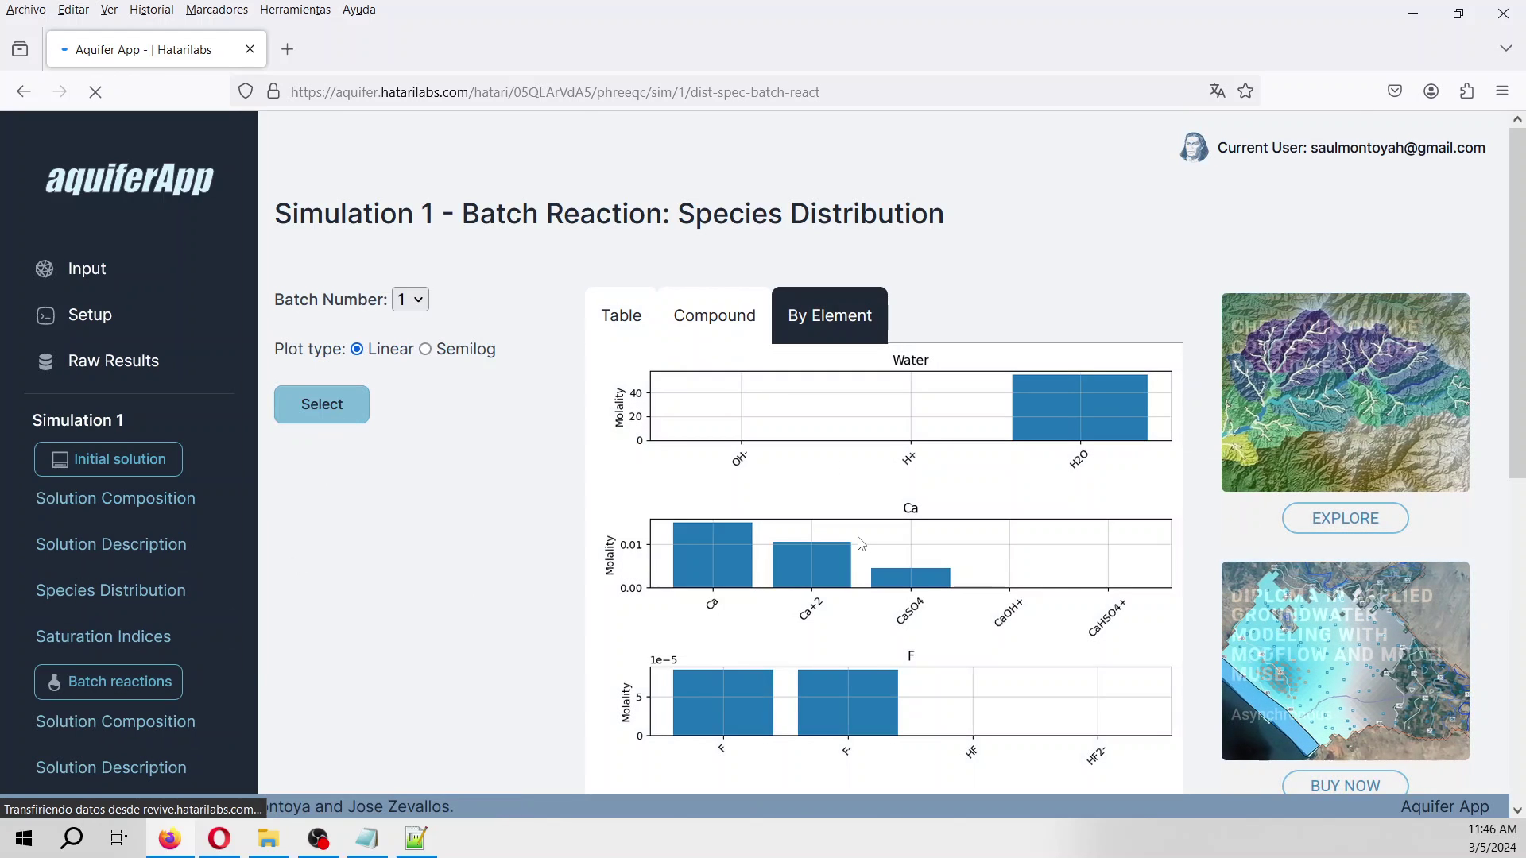
{"action": "scroll", "coordinate": [795, 461], "scroll_direction": "down", "scroll_amount": 1}
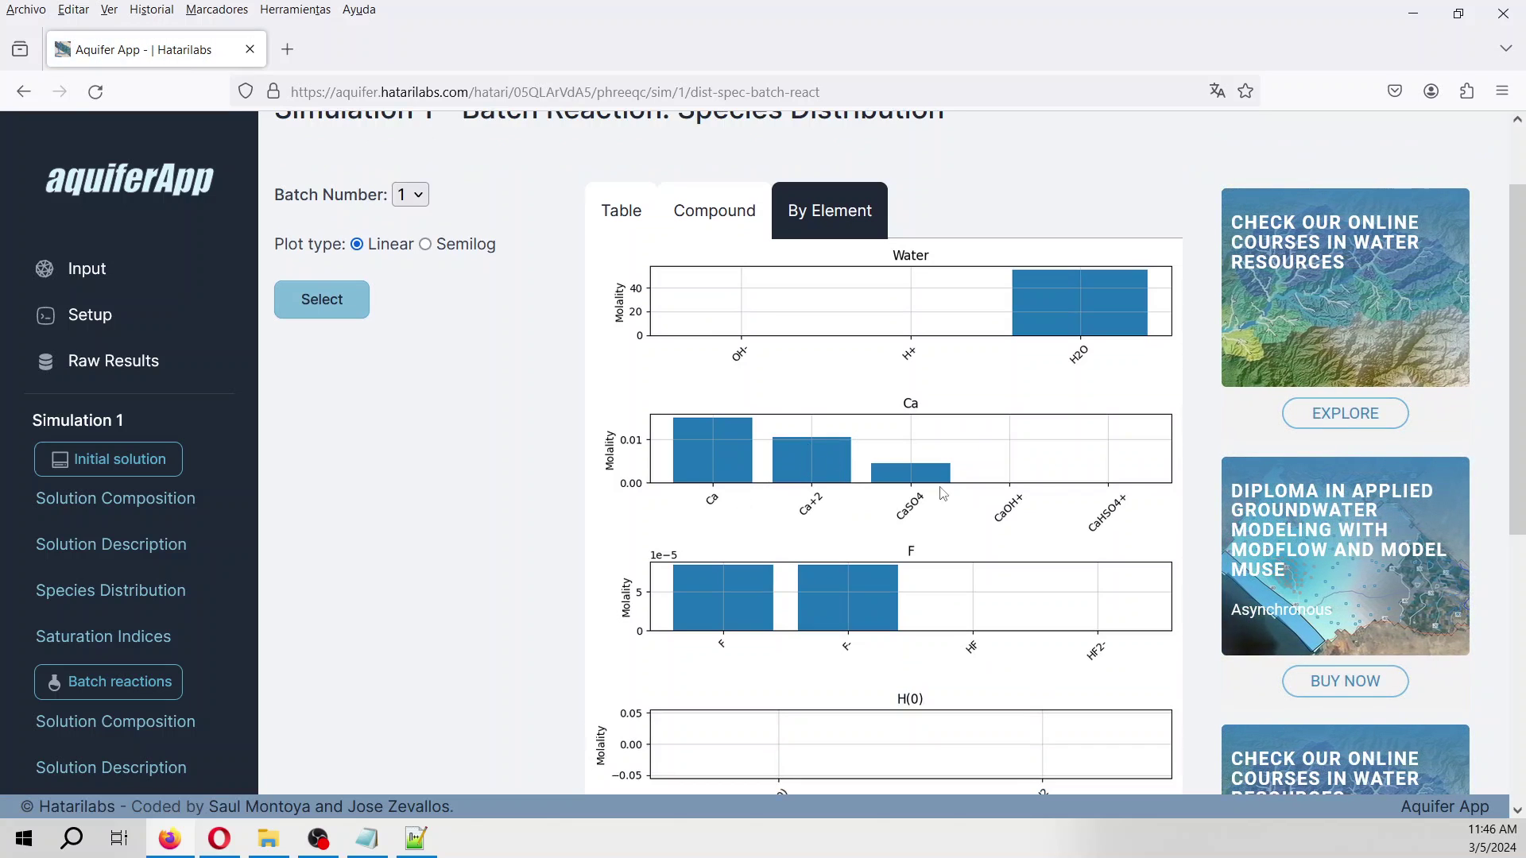
{"action": "scroll", "coordinate": [844, 498], "scroll_direction": "down", "scroll_amount": 1}
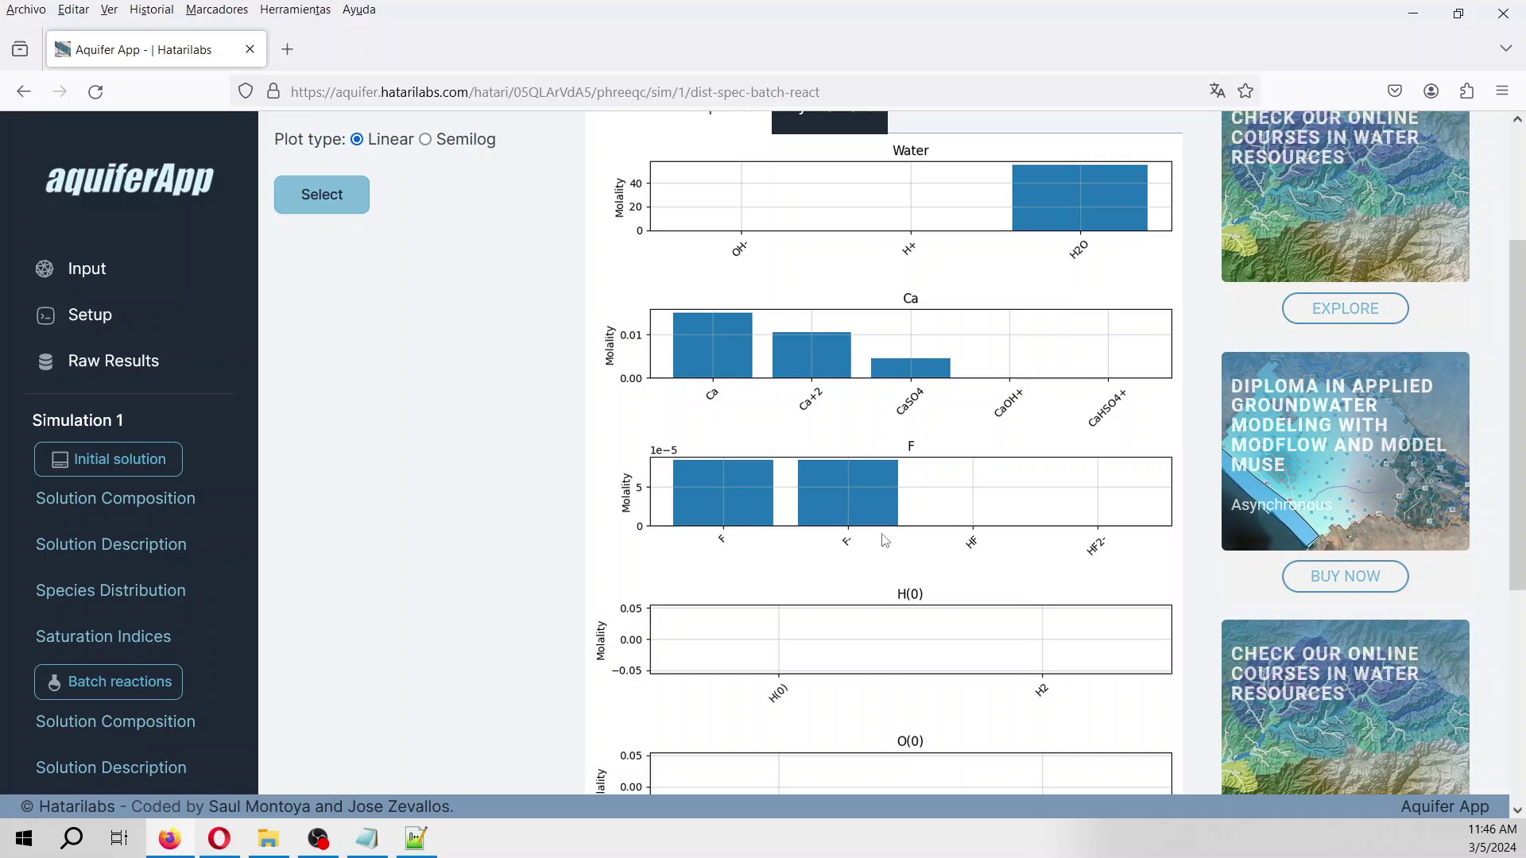
{"action": "scroll", "coordinate": [895, 499], "scroll_direction": "down", "scroll_amount": 1}
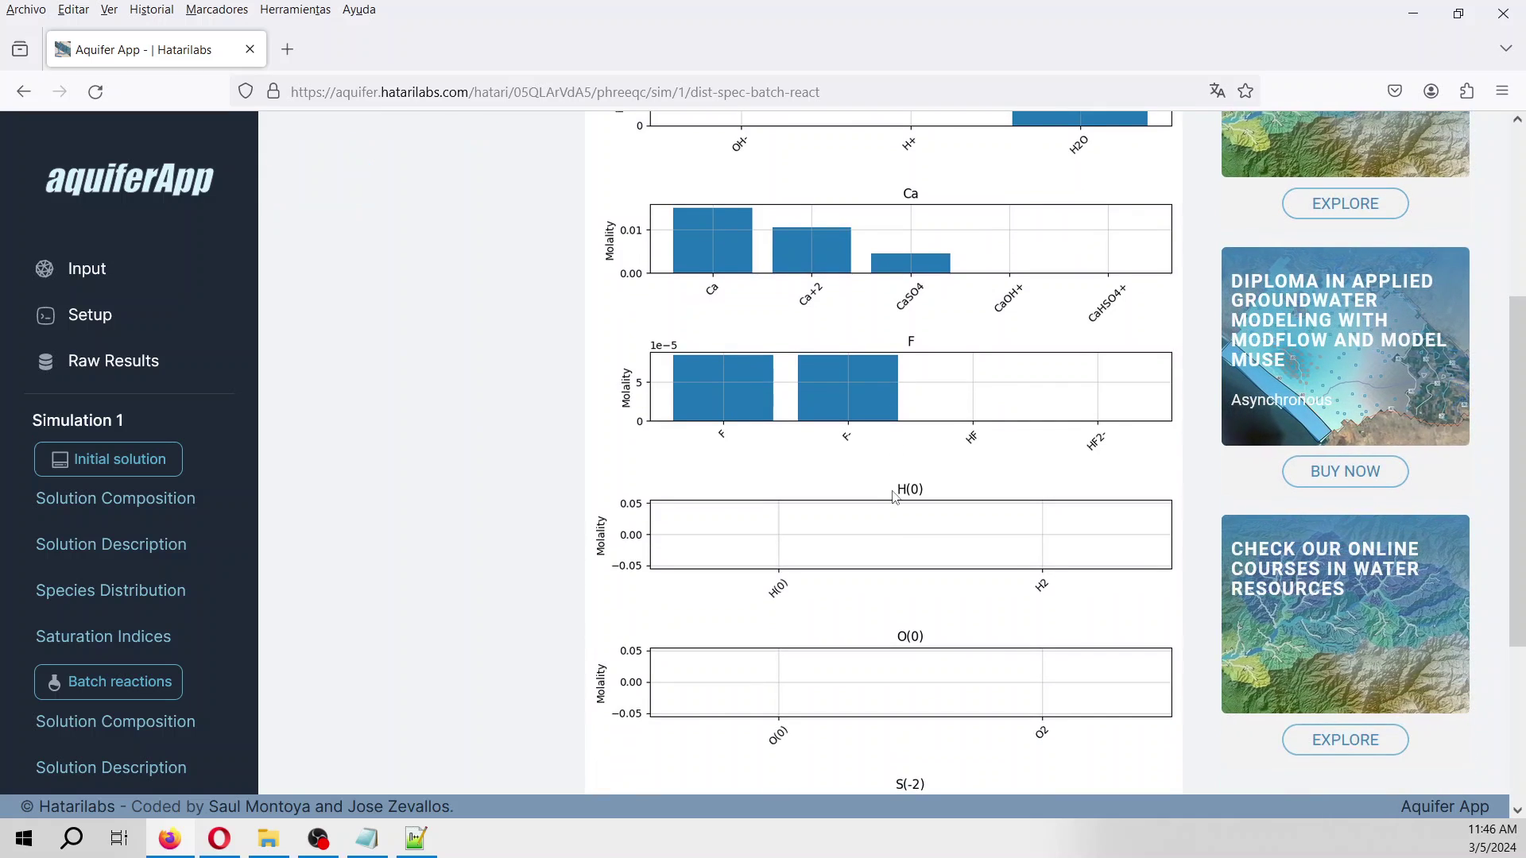
{"action": "scroll", "coordinate": [895, 499], "scroll_direction": "down", "scroll_amount": 3}
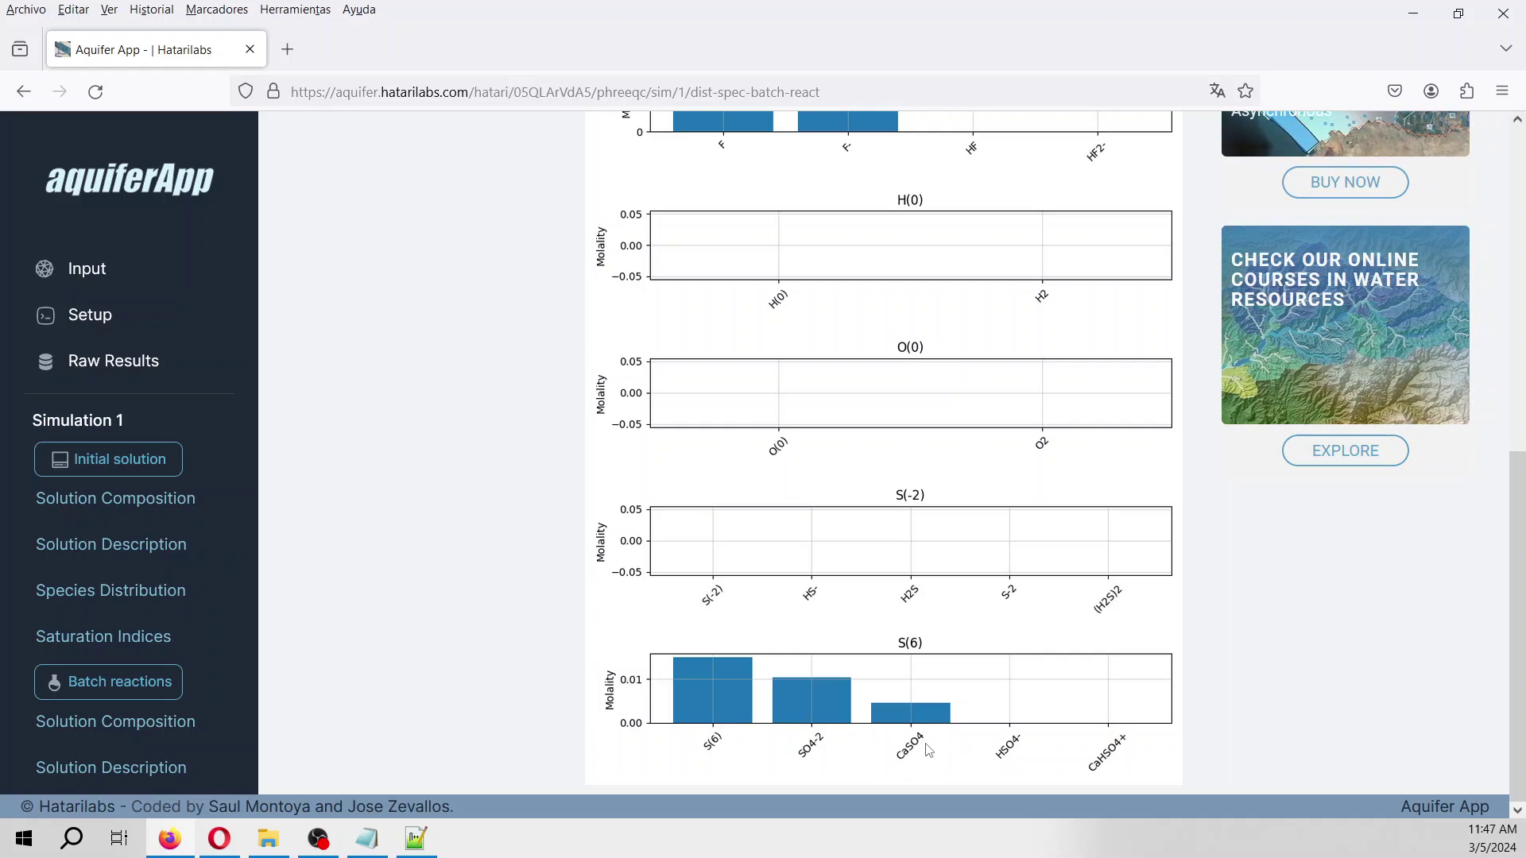
{"action": "scroll", "coordinate": [211, 671], "scroll_direction": "down", "scroll_amount": 3}
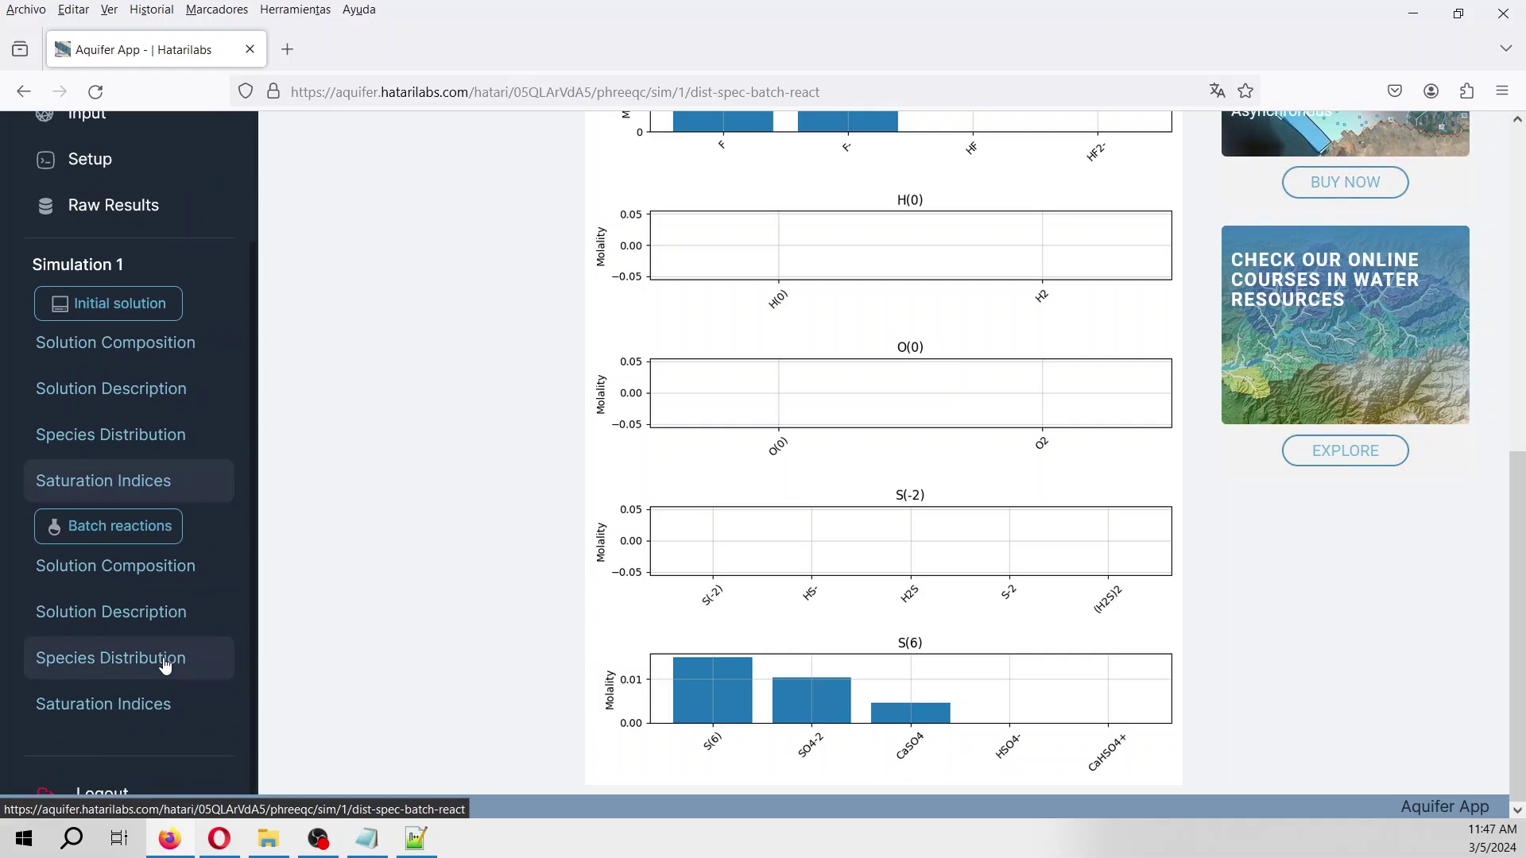
Review batch 1's saturation index table, then switch it to si, logIap and logK bar charts.
{"action": "left_click", "coordinate": [168, 715]}
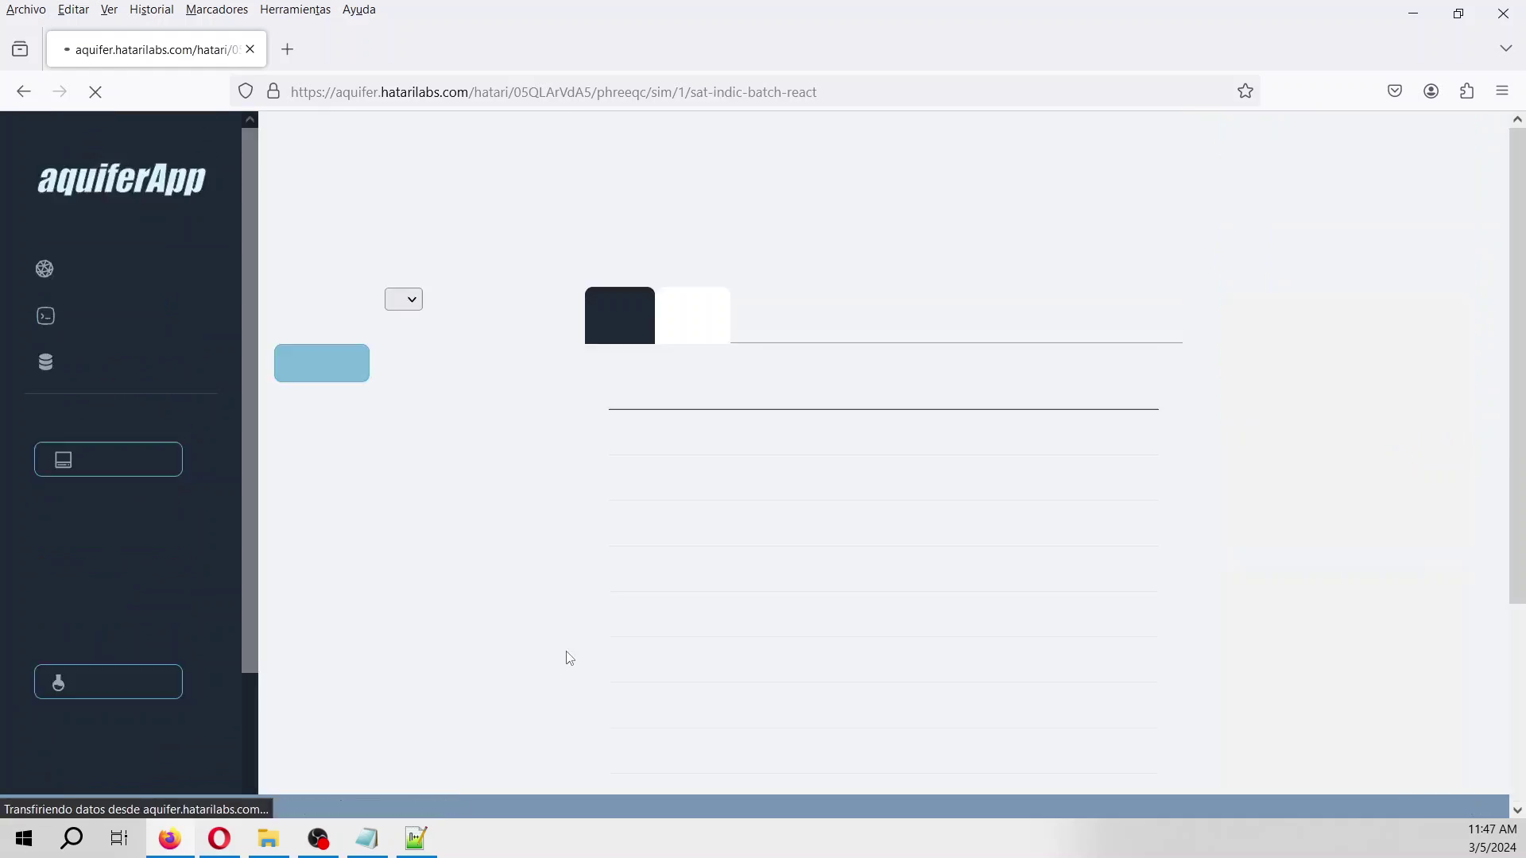
{"action": "scroll", "coordinate": [696, 436], "scroll_direction": "down", "scroll_amount": 1}
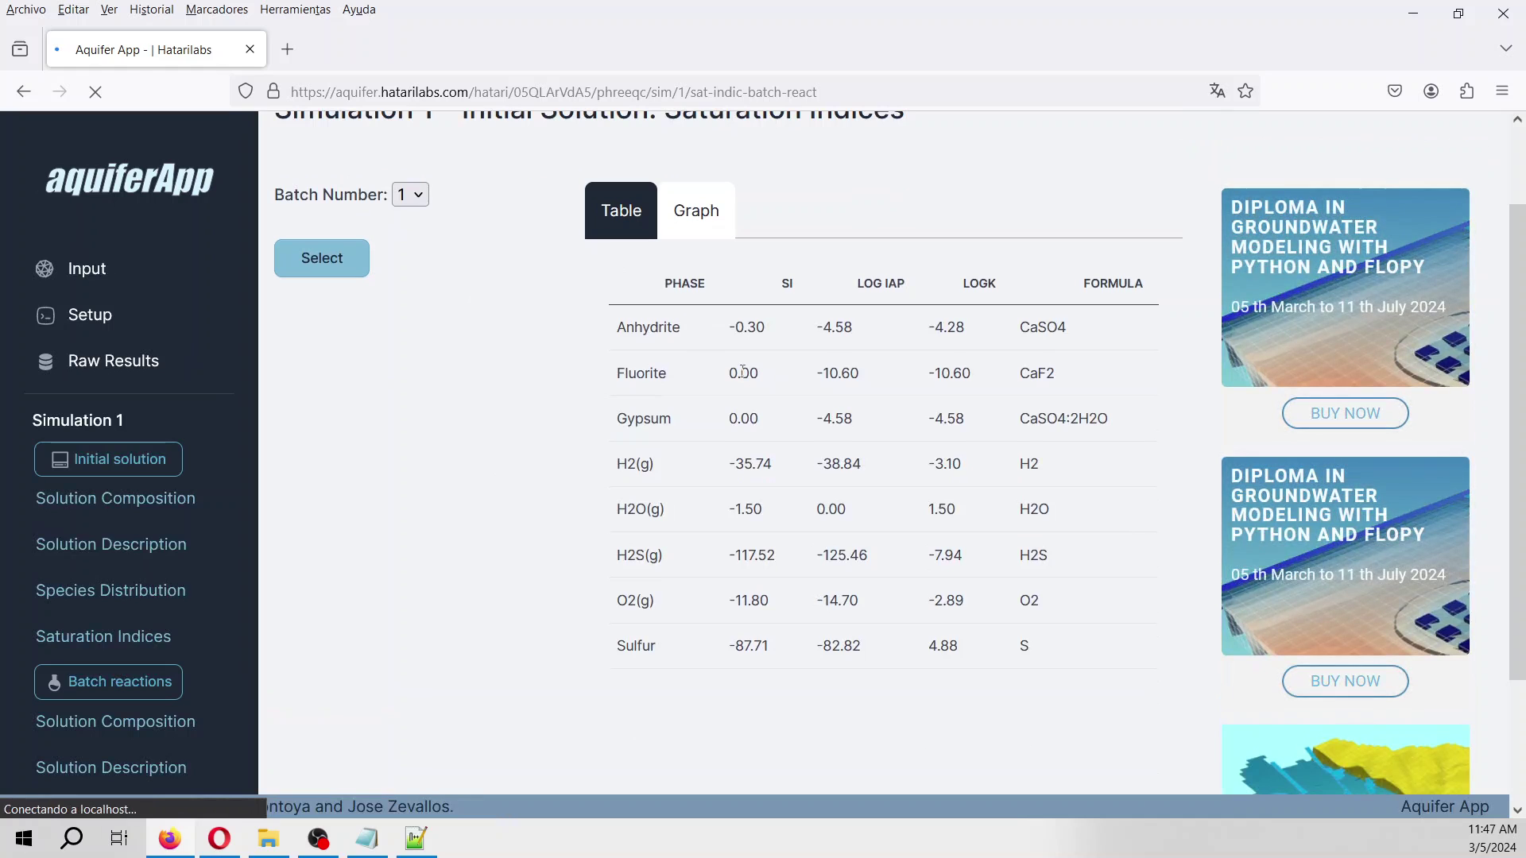
{"action": "left_click", "coordinate": [711, 221]}
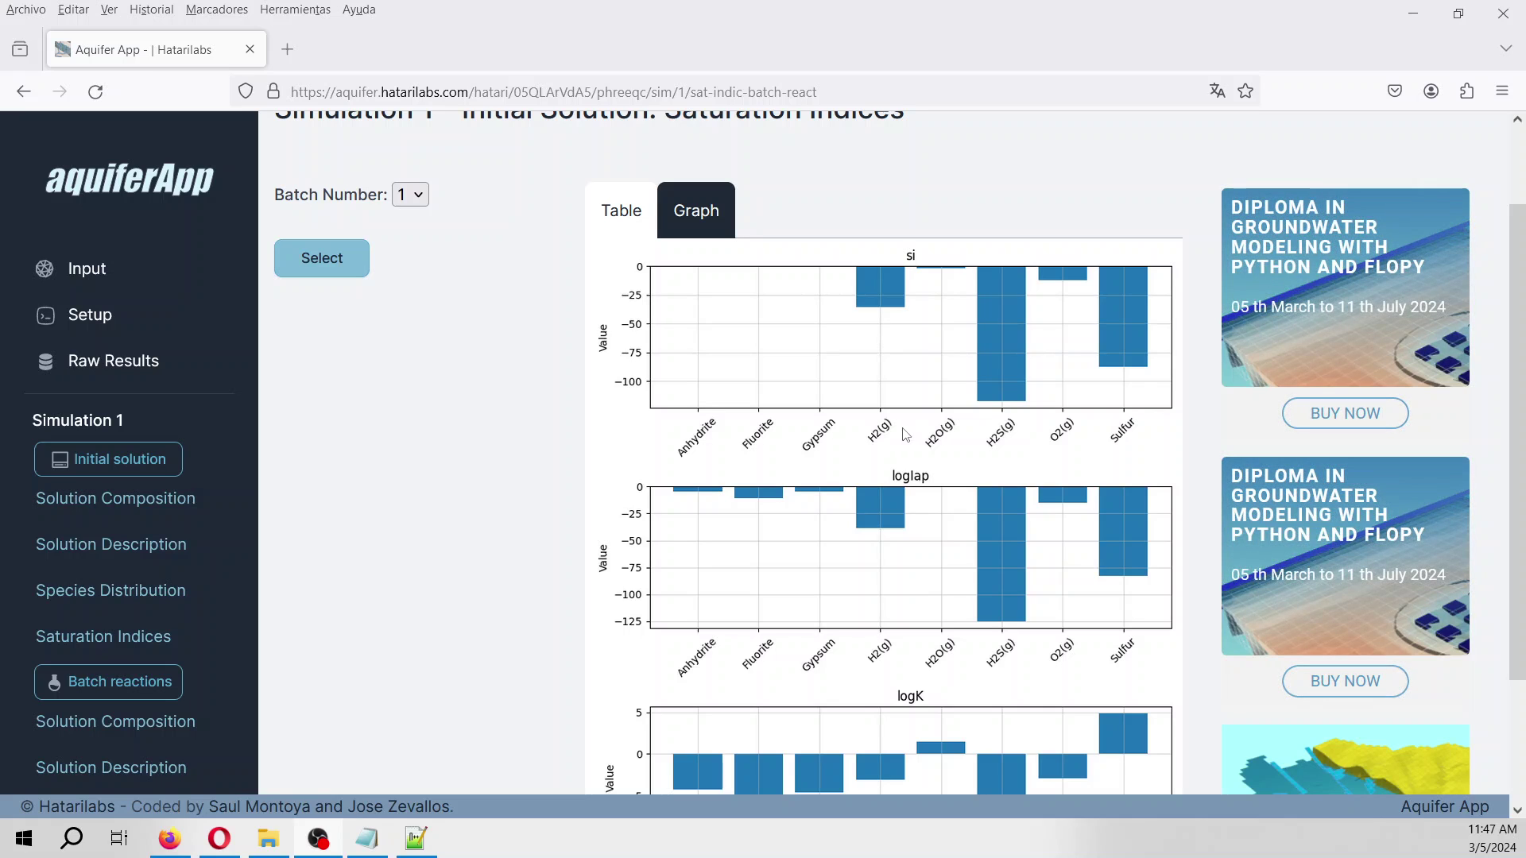
Open shop.hatarilabs.com in a new browser tab.
{"action": "left_click", "coordinate": [292, 49]}
{"action": "type", "text": "sho"}
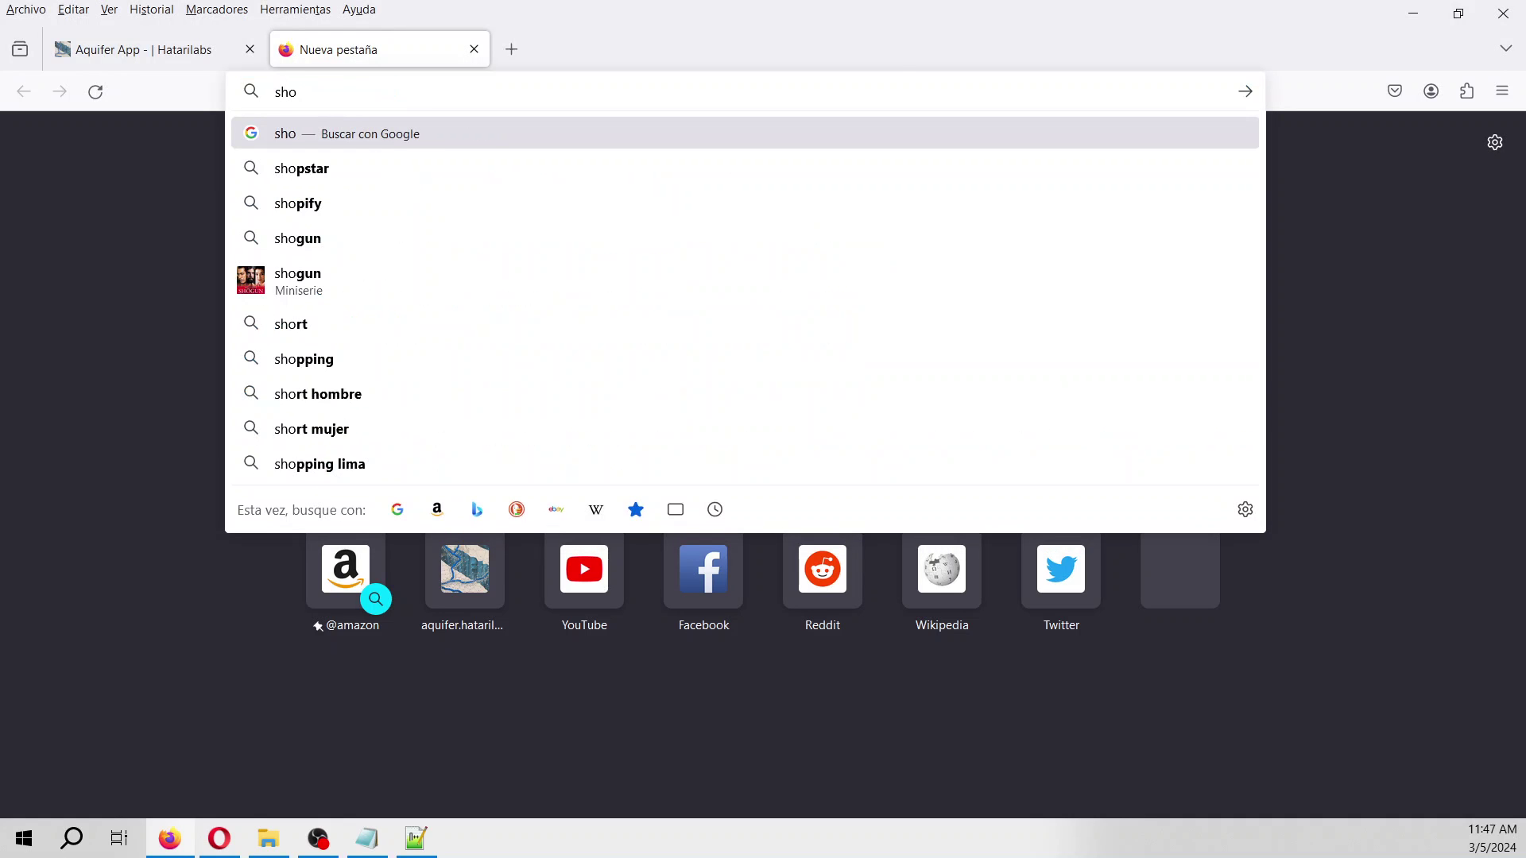
{"action": "type", "text": " p"}
{"action": "key", "text": "BackSpace"}
{"action": "key", "text": "BackSpace"}
{"action": "type", "text": "po"}
{"action": "key", "text": "BackSpace"}
{"action": "type", "text": ".hatarilabs.com"}
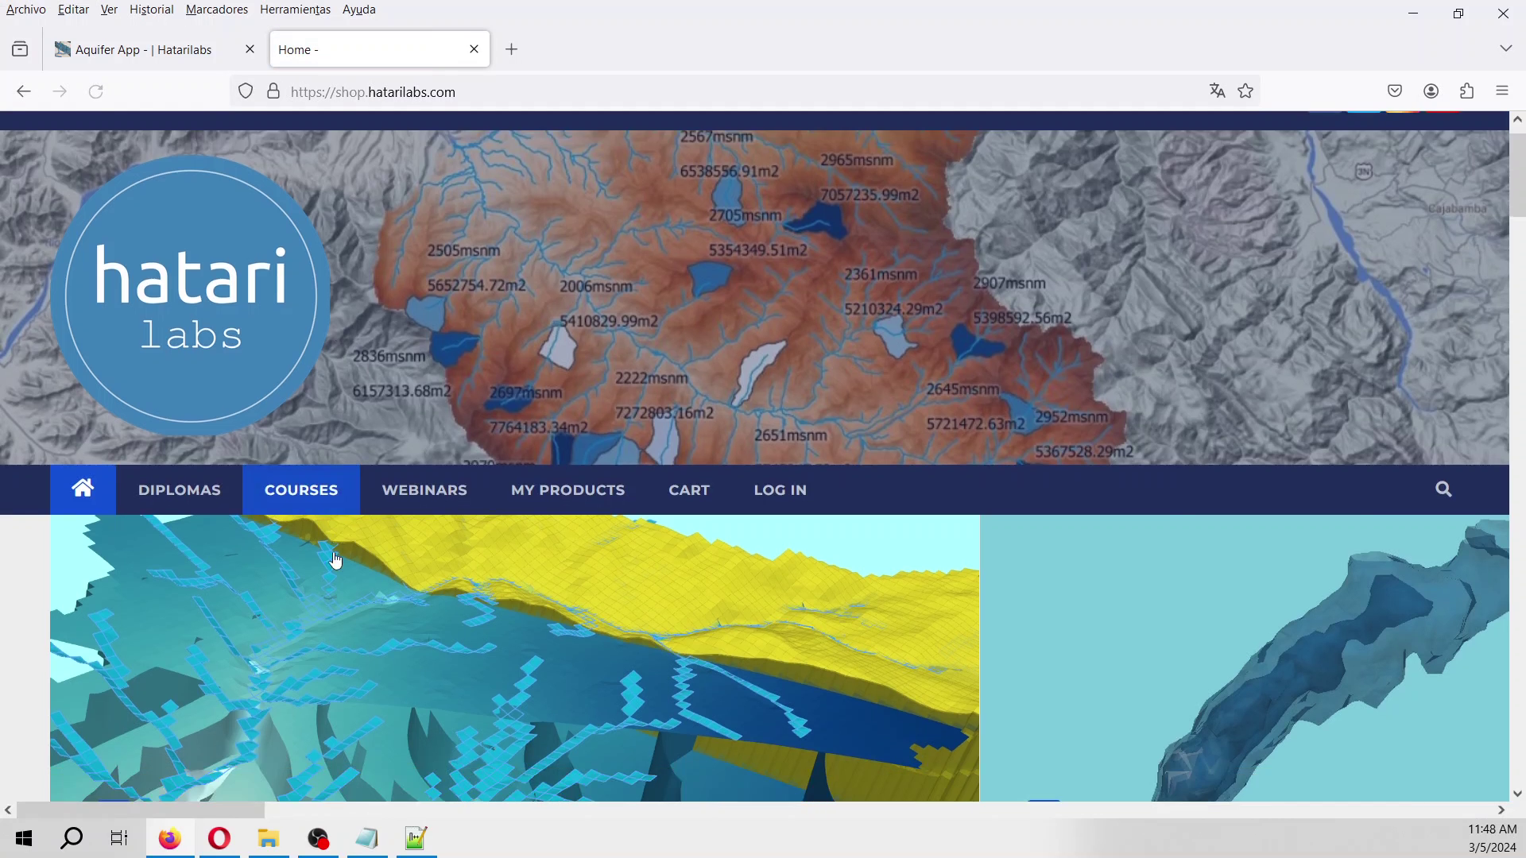
Browse the shop's COURSES catalogue.
{"action": "scroll", "coordinate": [322, 475], "scroll_direction": "up", "scroll_amount": 4}
{"action": "left_click", "coordinate": [322, 319]}
{"action": "scroll", "coordinate": [506, 614], "scroll_direction": "down", "scroll_amount": 5}
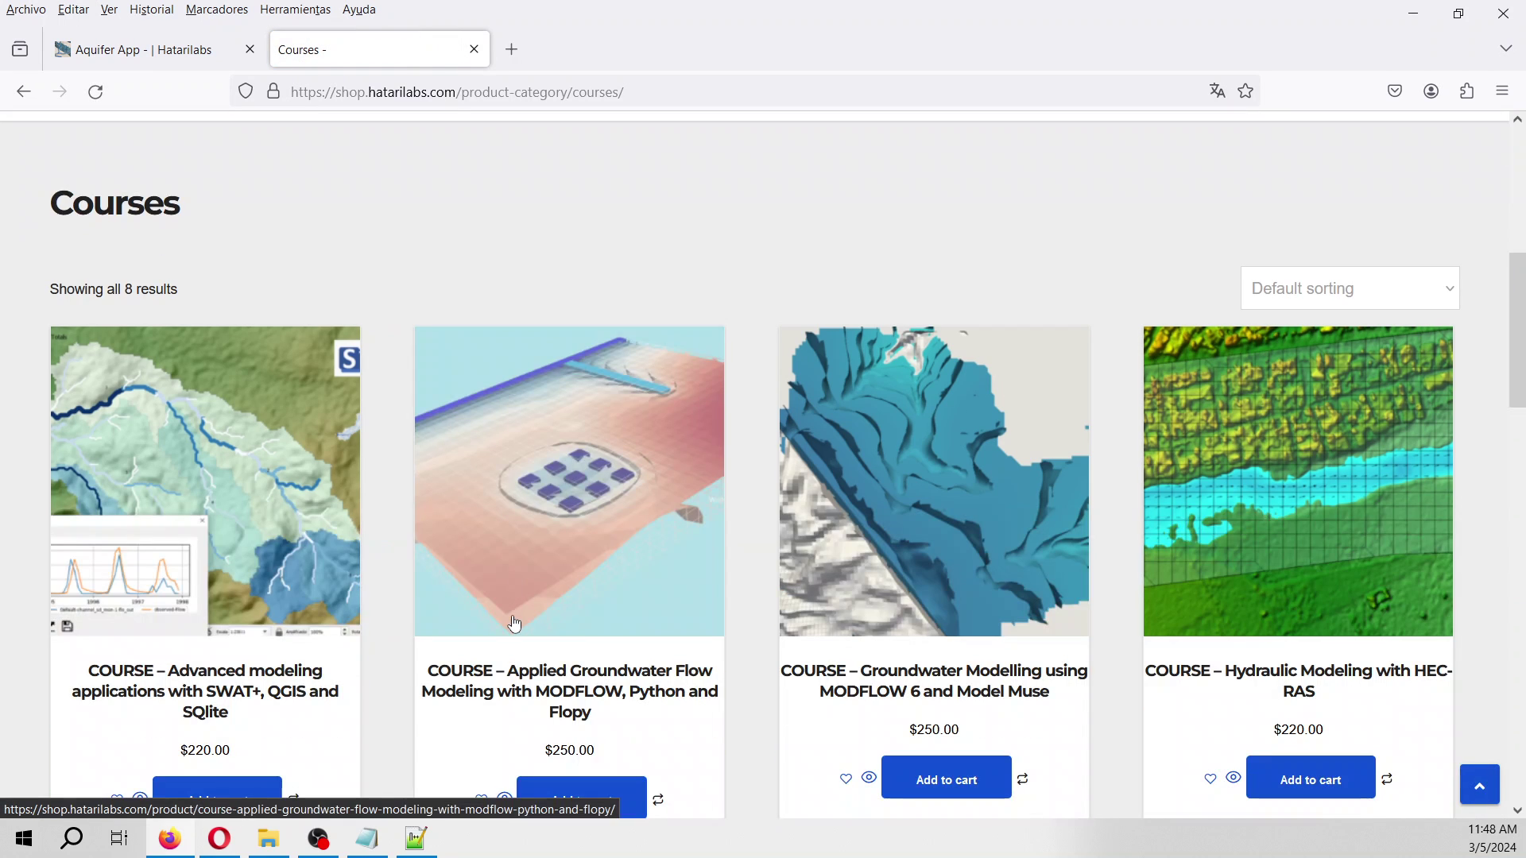
Go to the DIPLOMAS category and scroll through its online programs.
{"action": "scroll", "coordinate": [514, 623], "scroll_direction": "down", "scroll_amount": 5}
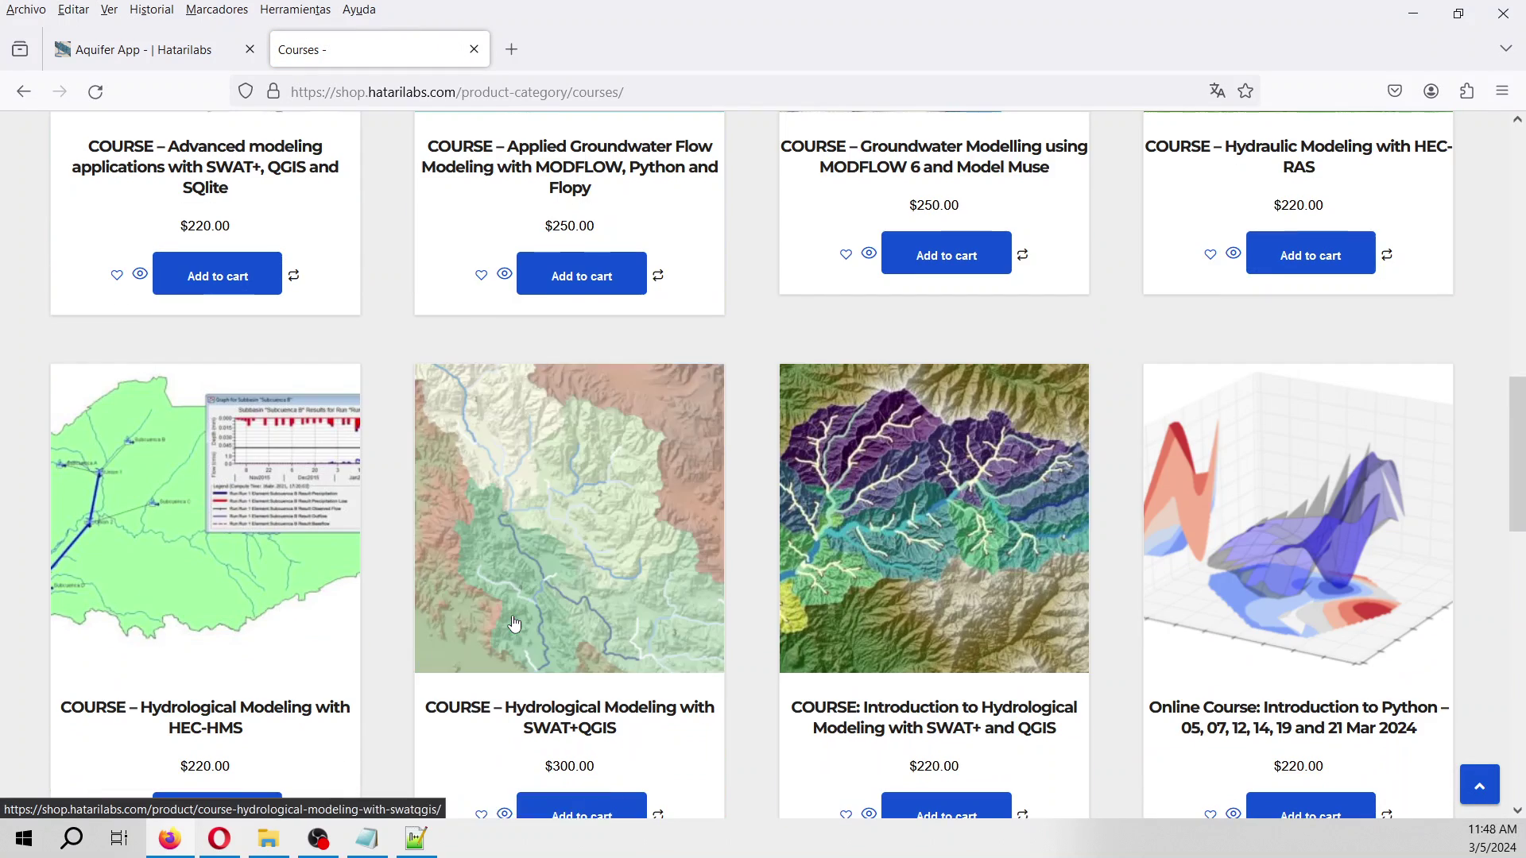
{"action": "scroll", "coordinate": [515, 624], "scroll_direction": "up", "scroll_amount": 10}
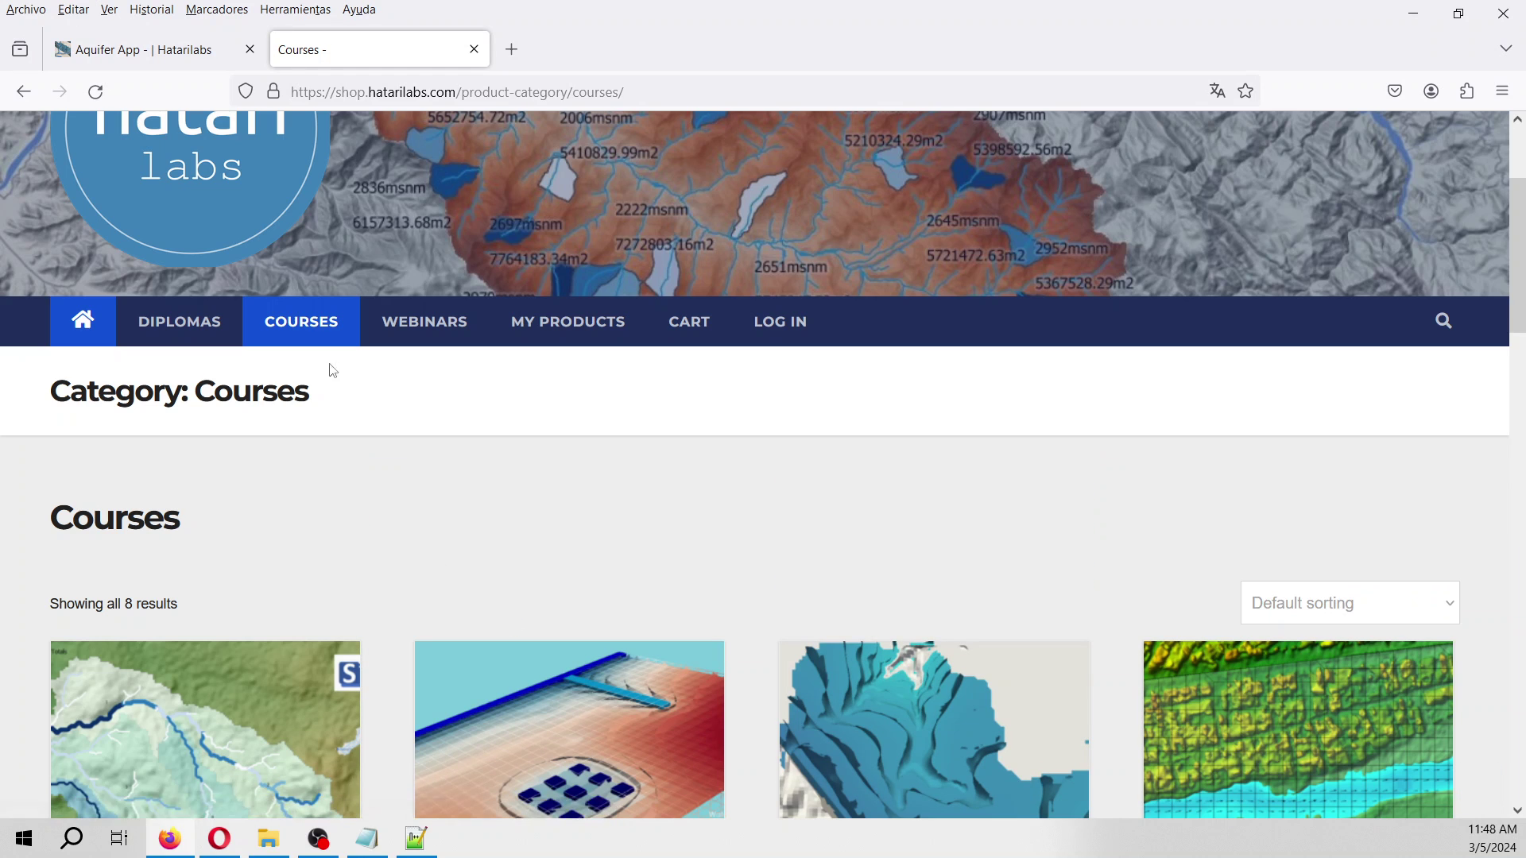
{"action": "left_click", "coordinate": [173, 314]}
{"action": "scroll", "coordinate": [670, 501], "scroll_direction": "down", "scroll_amount": 4}
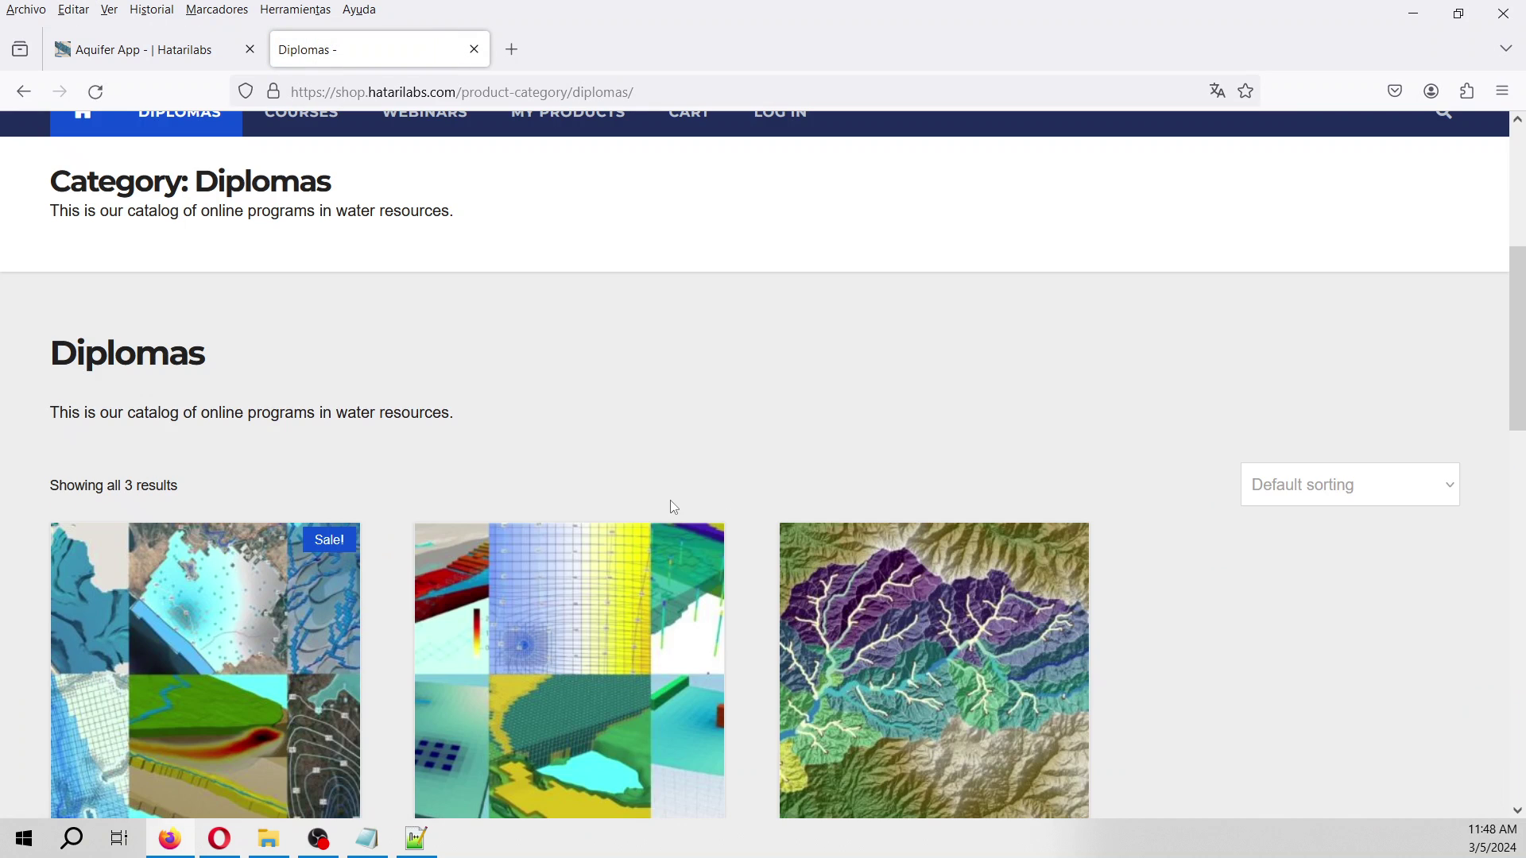
{"action": "scroll", "coordinate": [672, 502], "scroll_direction": "down", "scroll_amount": 2}
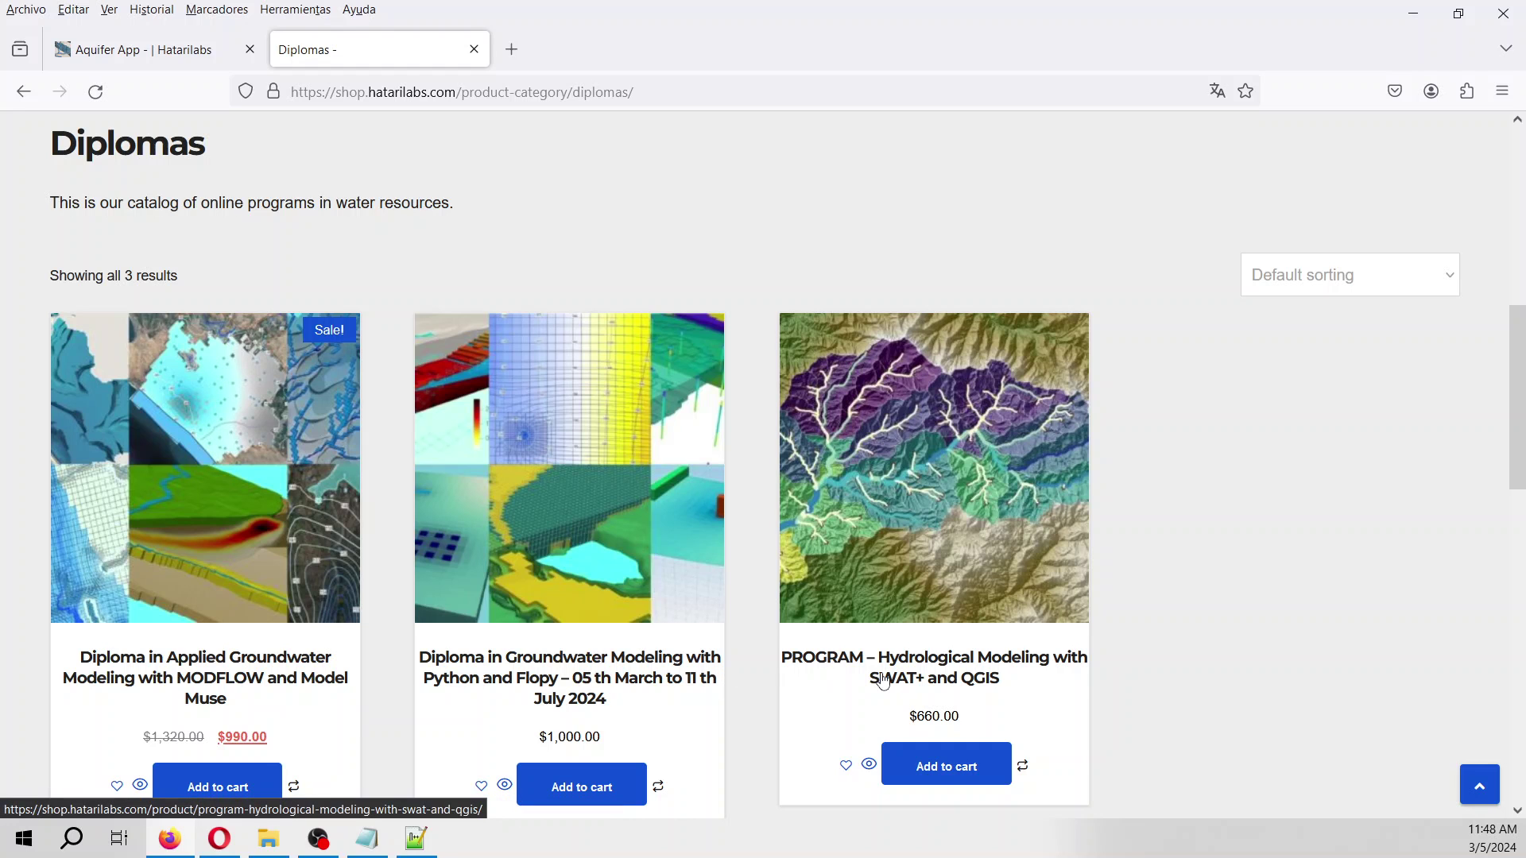
{"action": "scroll", "coordinate": [857, 674], "scroll_direction": "up", "scroll_amount": 6}
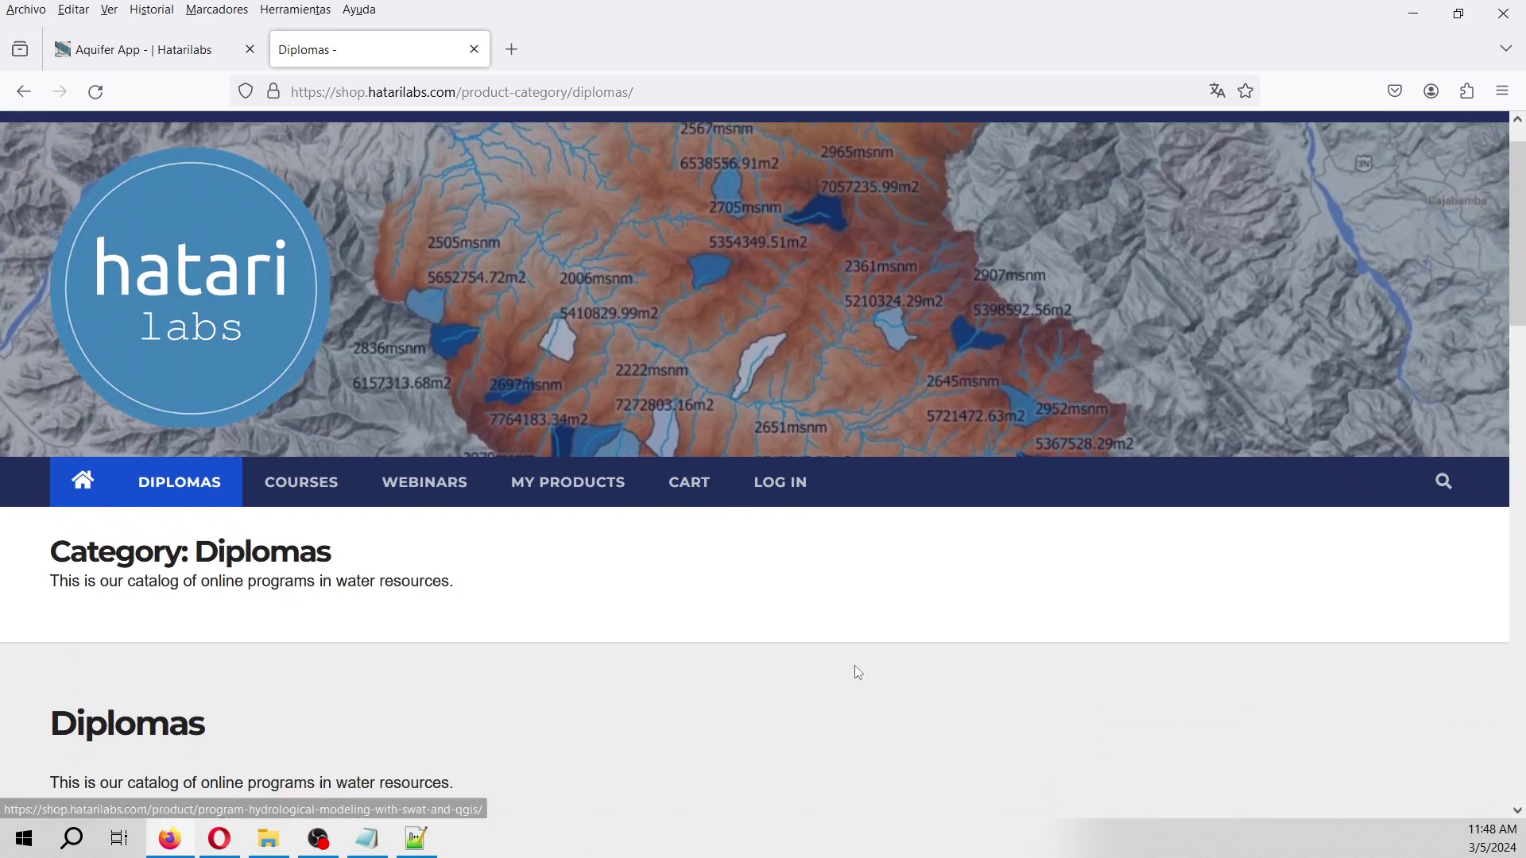